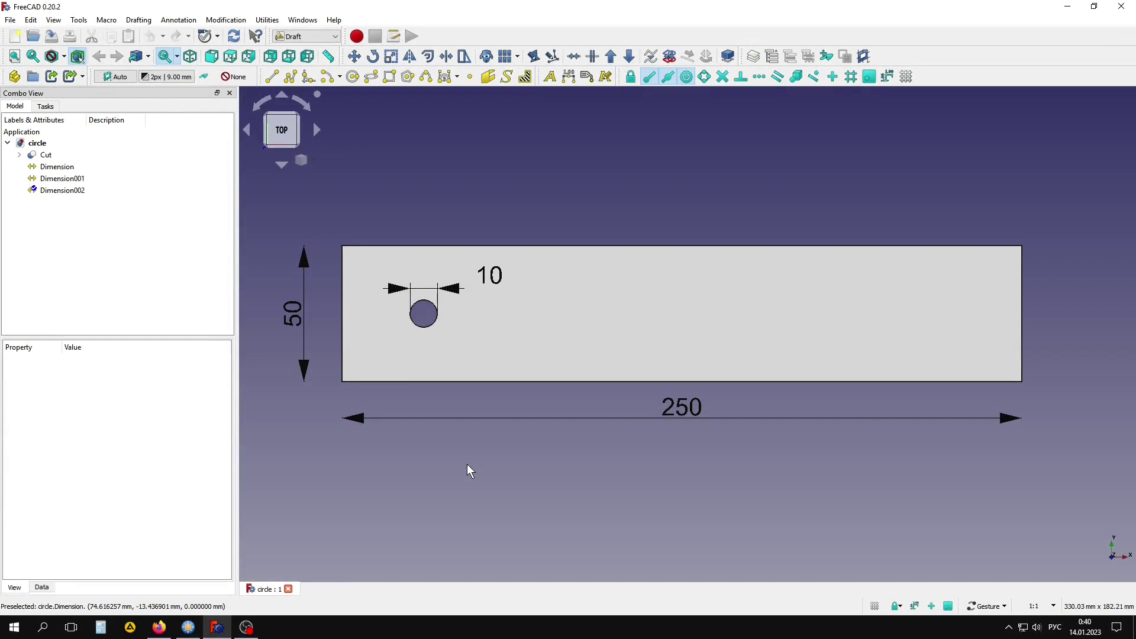
Return to the top view and switch to the FEM workbench.
left_click_drag(563, 478, 568, 375)
key("2")
left_click(317, 37)
left_click(303, 86)
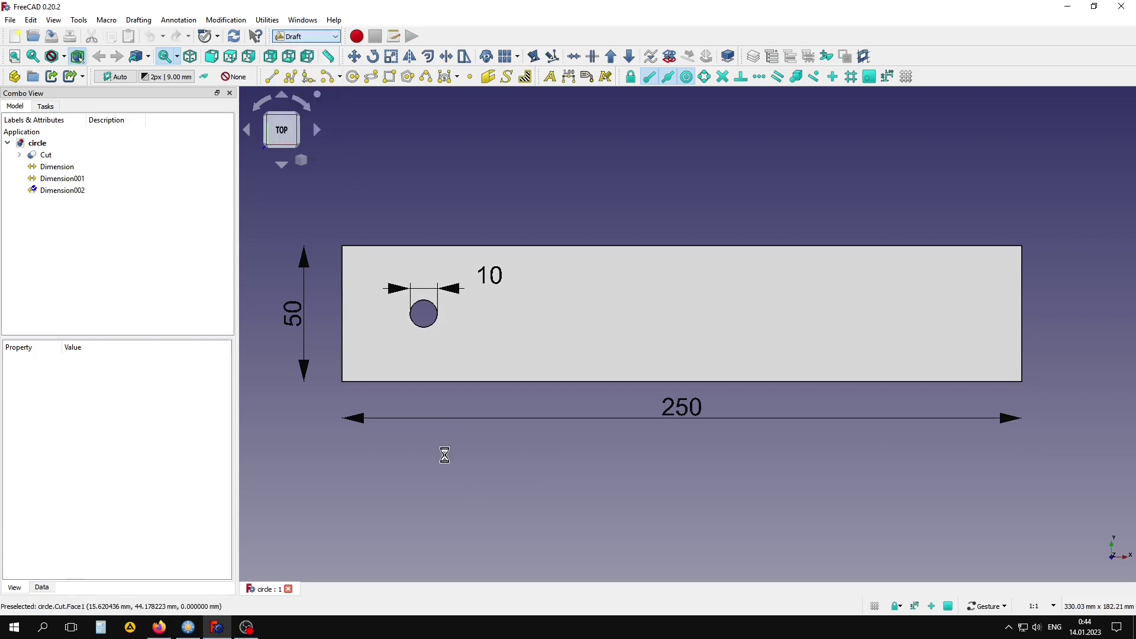
Mesh the Cut shape with Gmsh using 1st element order and a 2 mm max element size.
left_click(47, 156)
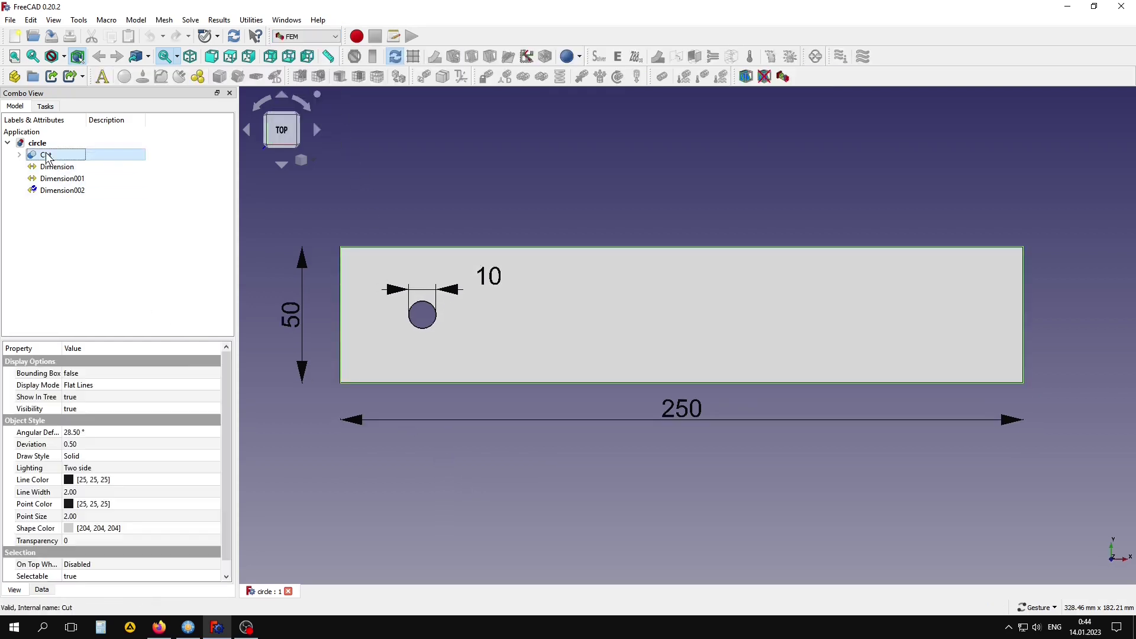
left_click(317, 76)
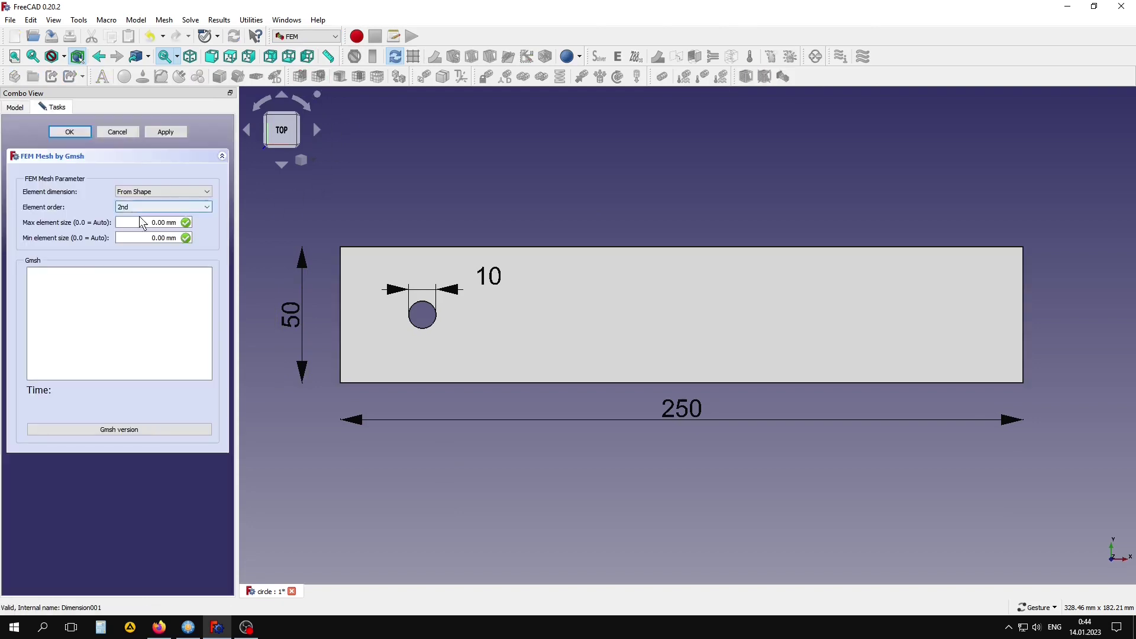
left_click(142, 207)
left_click(135, 217)
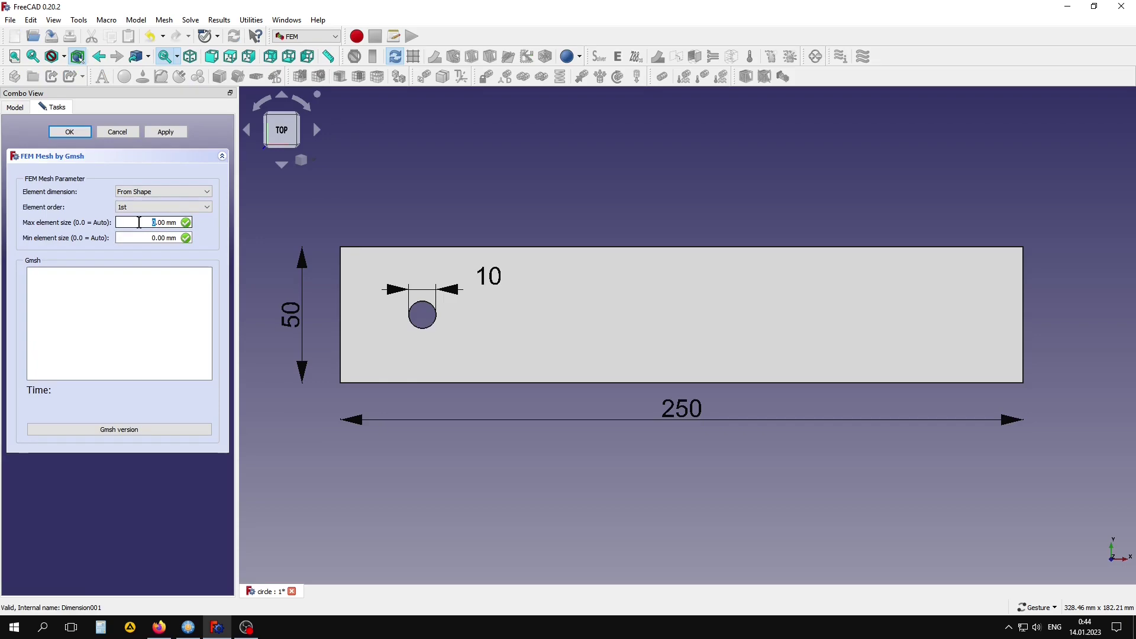
type("2")
left_click(166, 131)
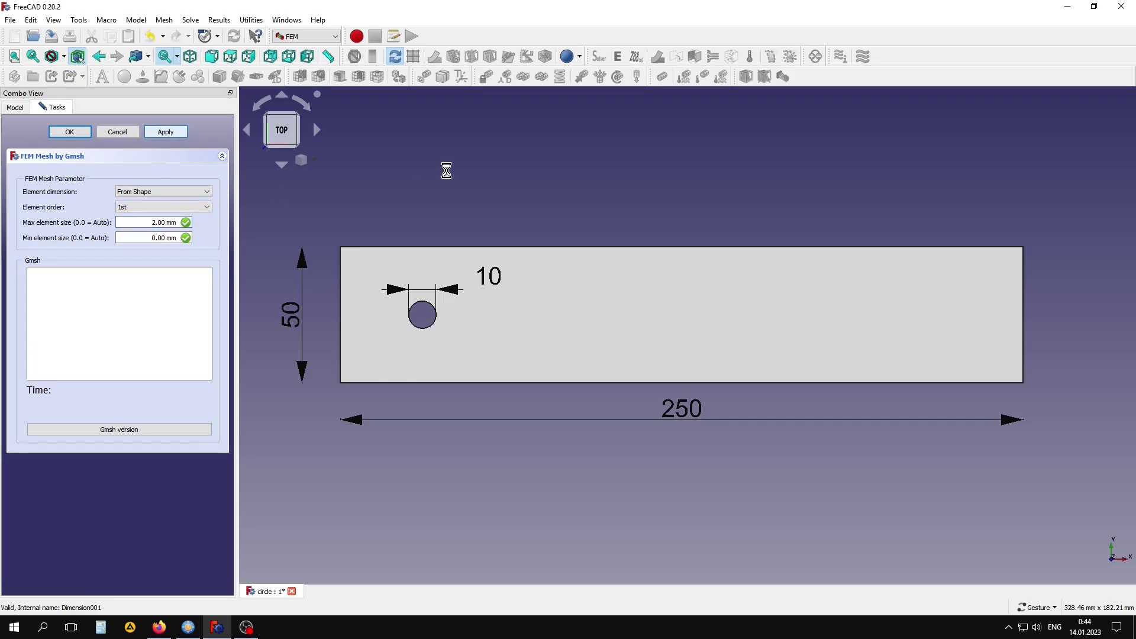
left_click(69, 132)
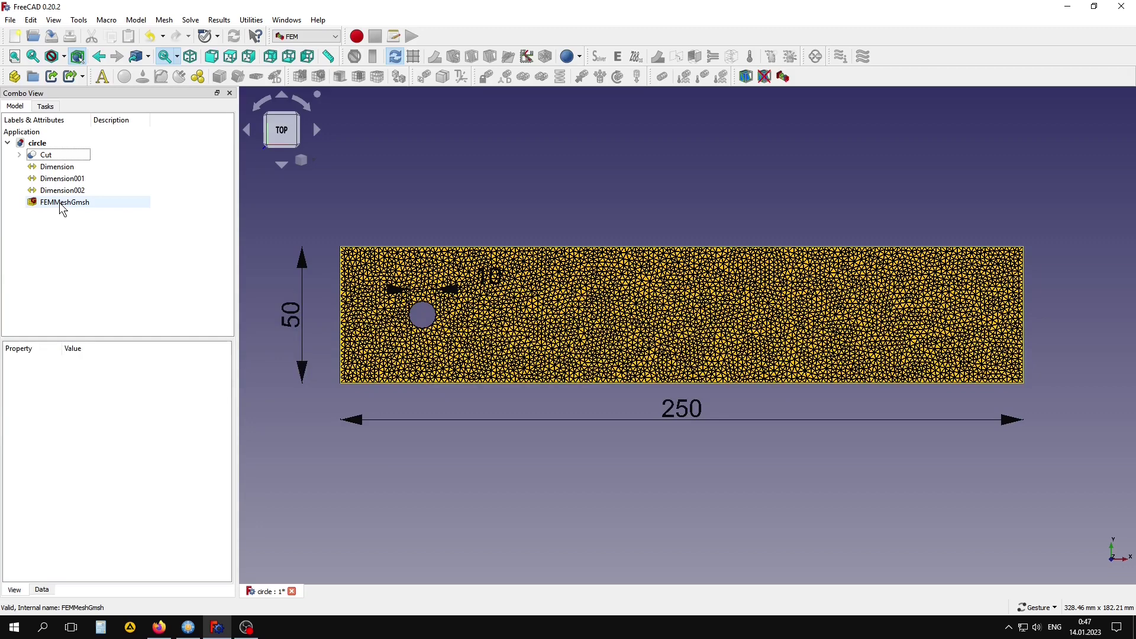
Add a mesh group for the channel's left edge to FEMMeshGmsh.
left_click(61, 203)
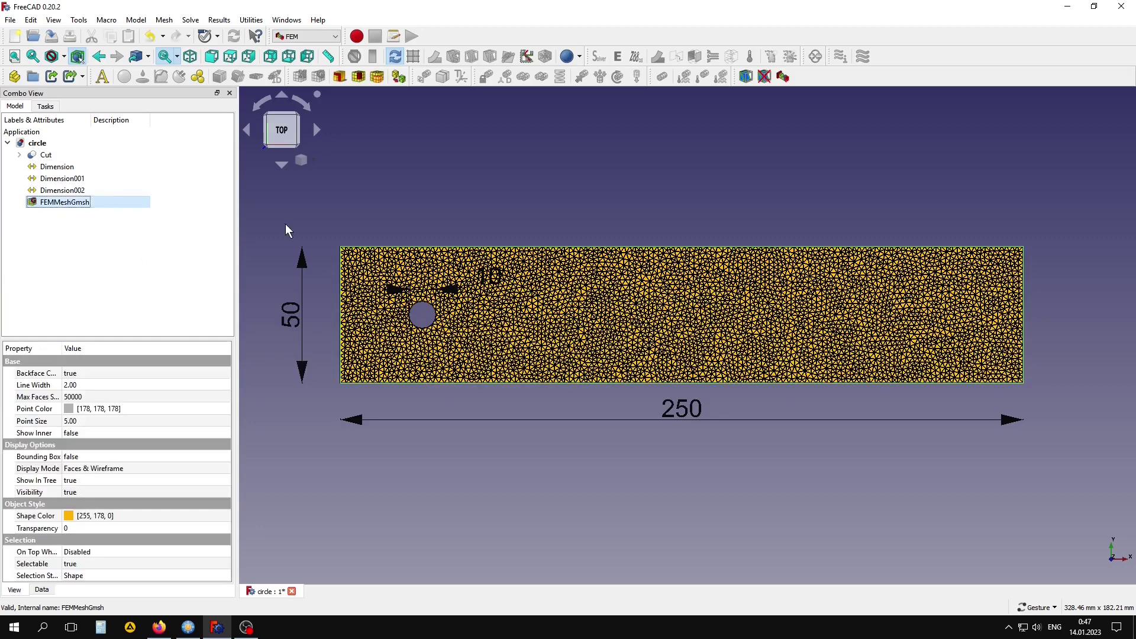
left_click(379, 81)
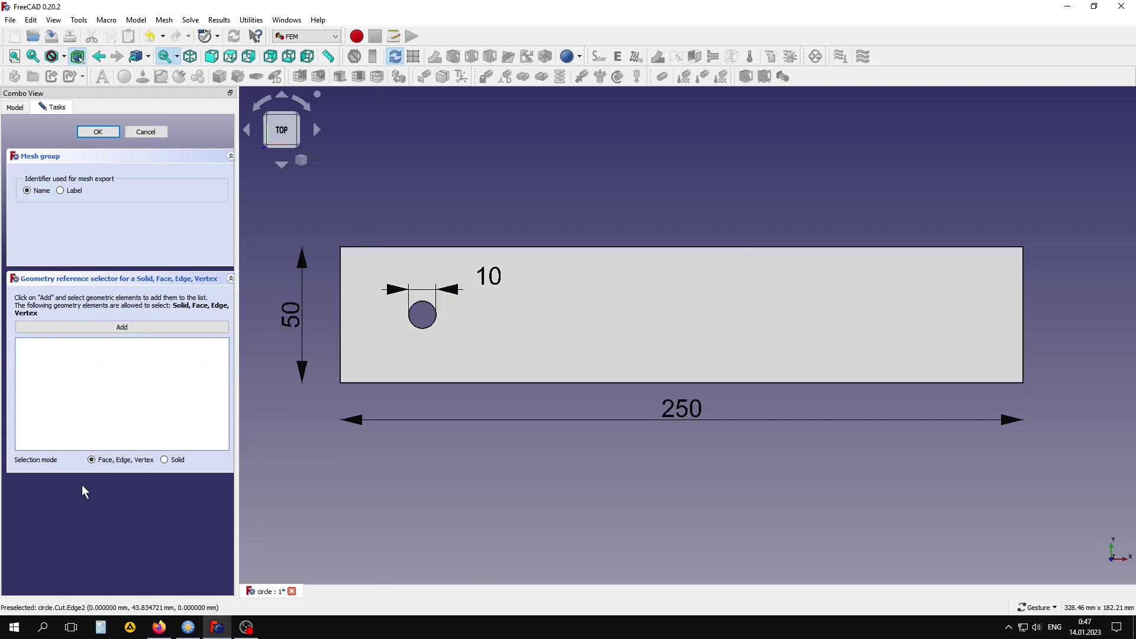
left_click(123, 334)
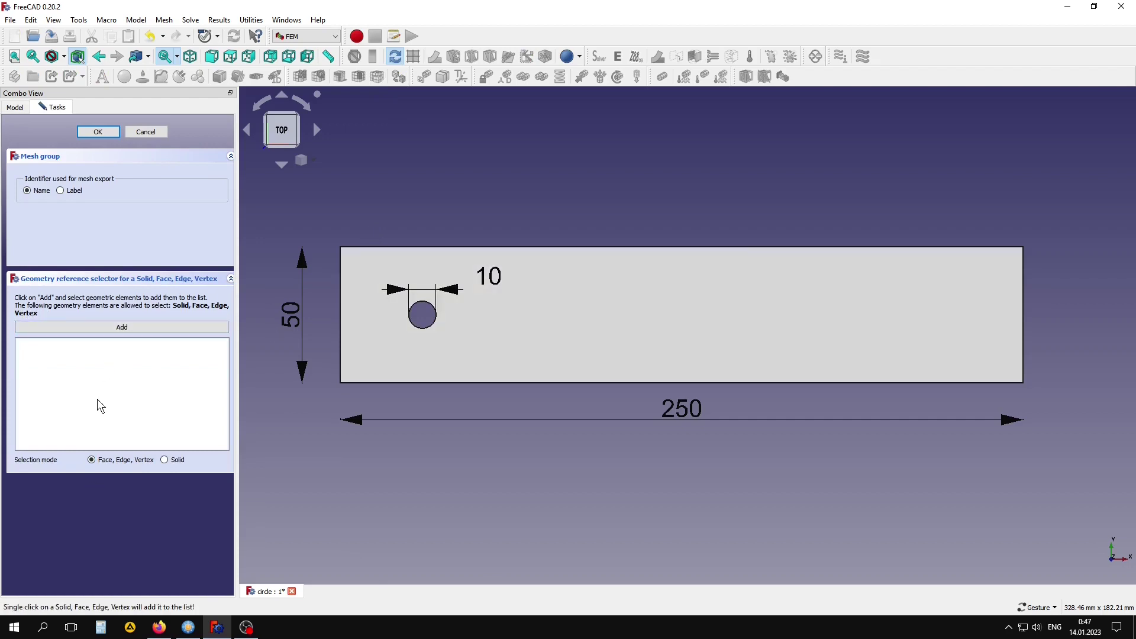
left_click(341, 311)
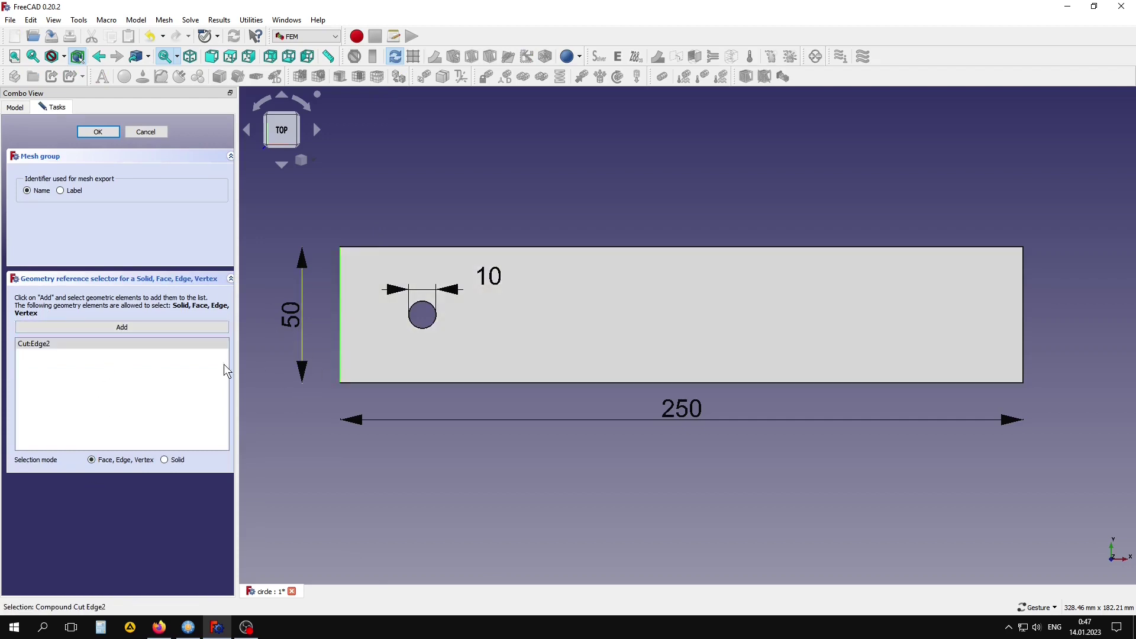
left_click(102, 134)
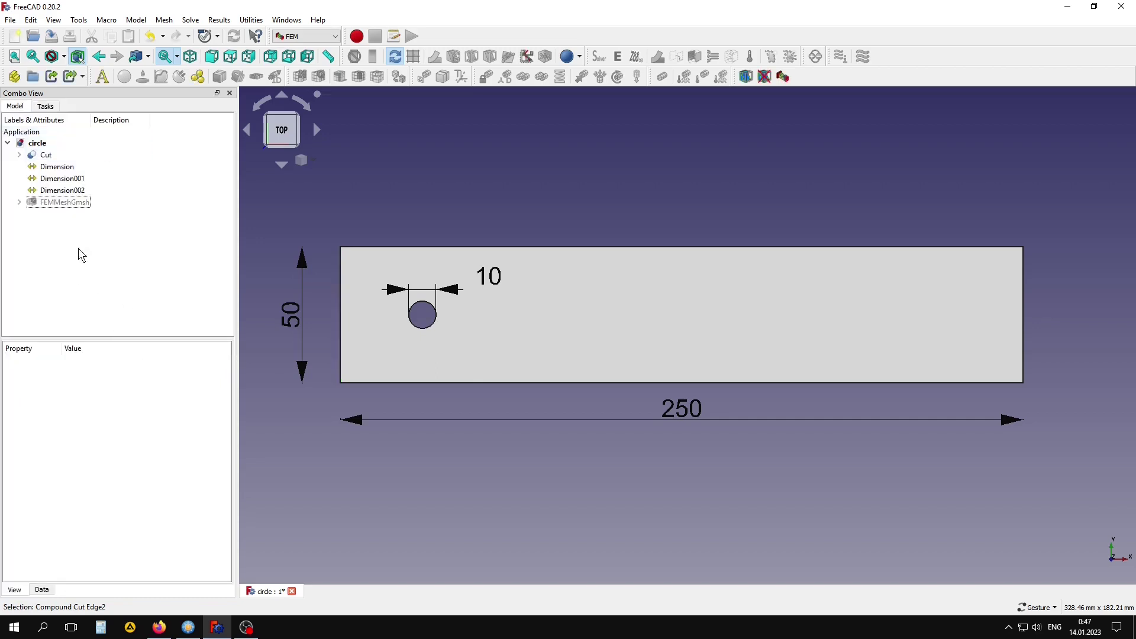
Add a second mesh group for the channel's right edge.
double_click(59, 214)
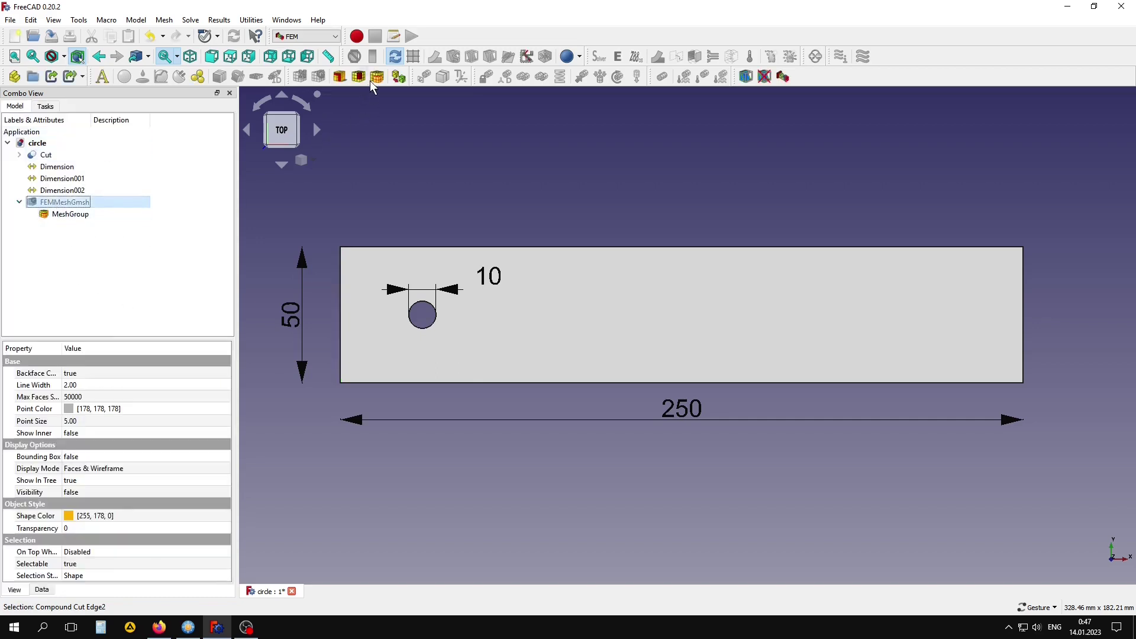
left_click(136, 327)
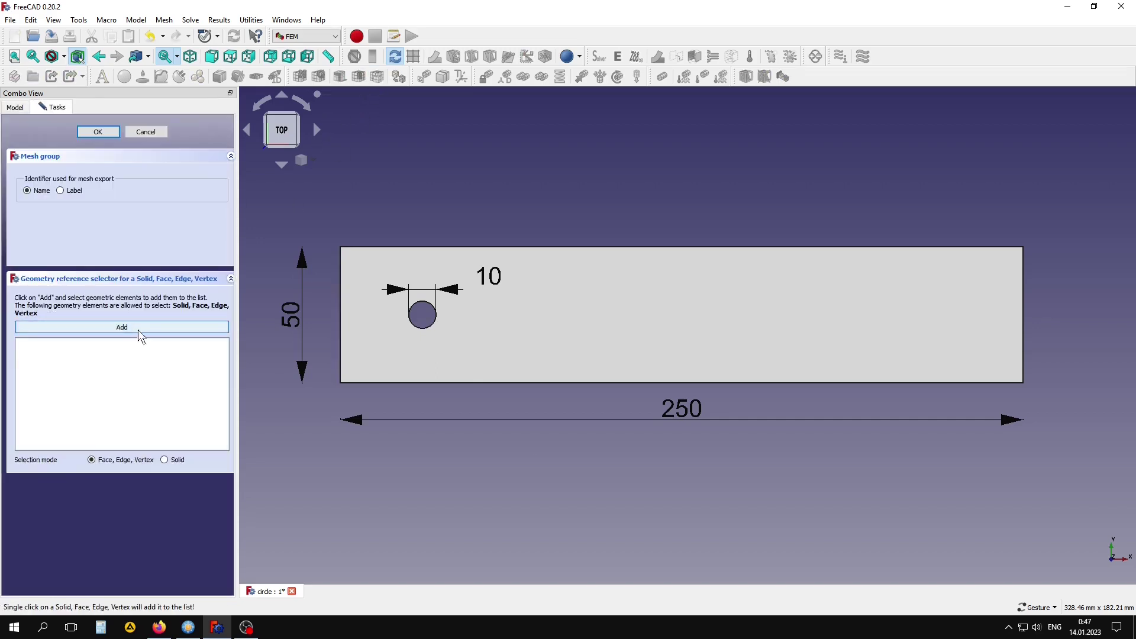
left_click(1024, 308)
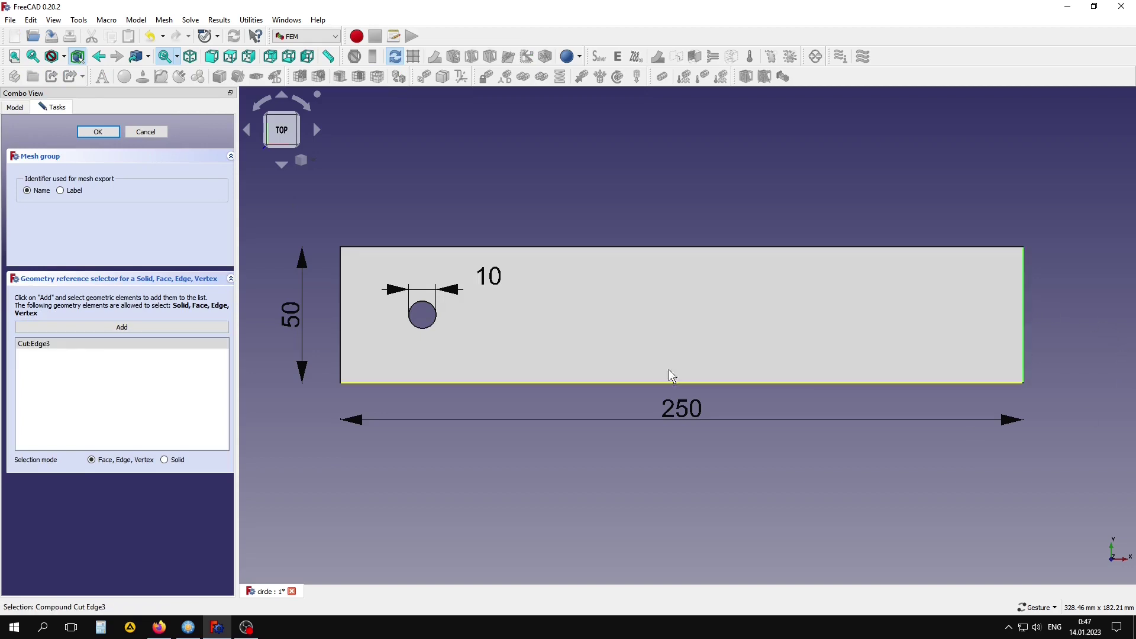
left_click(104, 135)
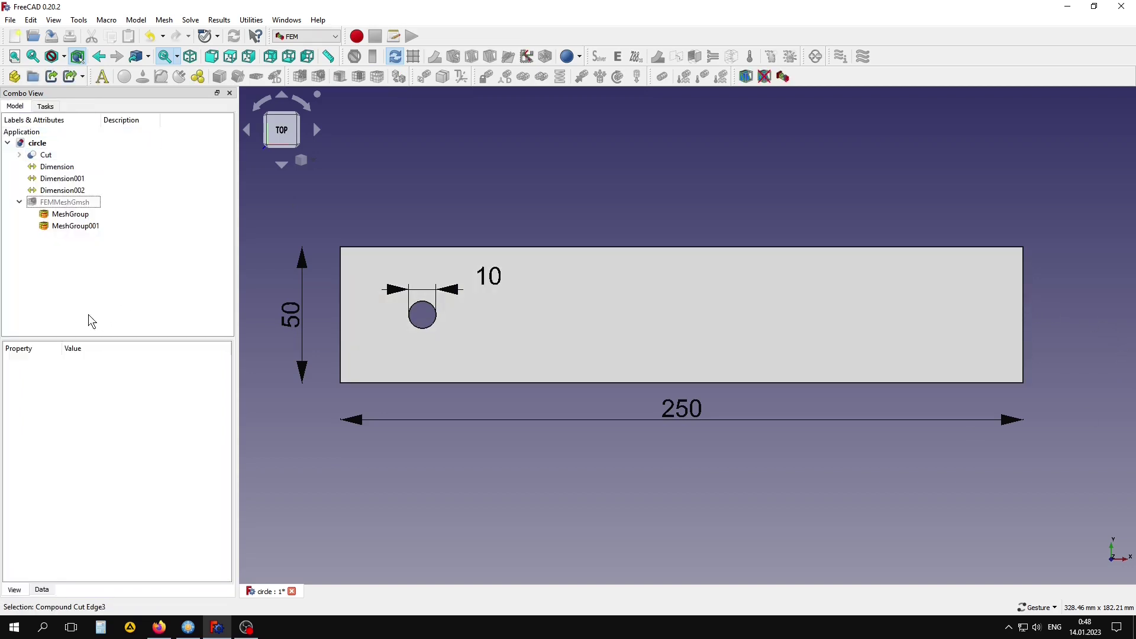
Add a wall mesh group containing the channel's top and bottom edges.
left_click(64, 203)
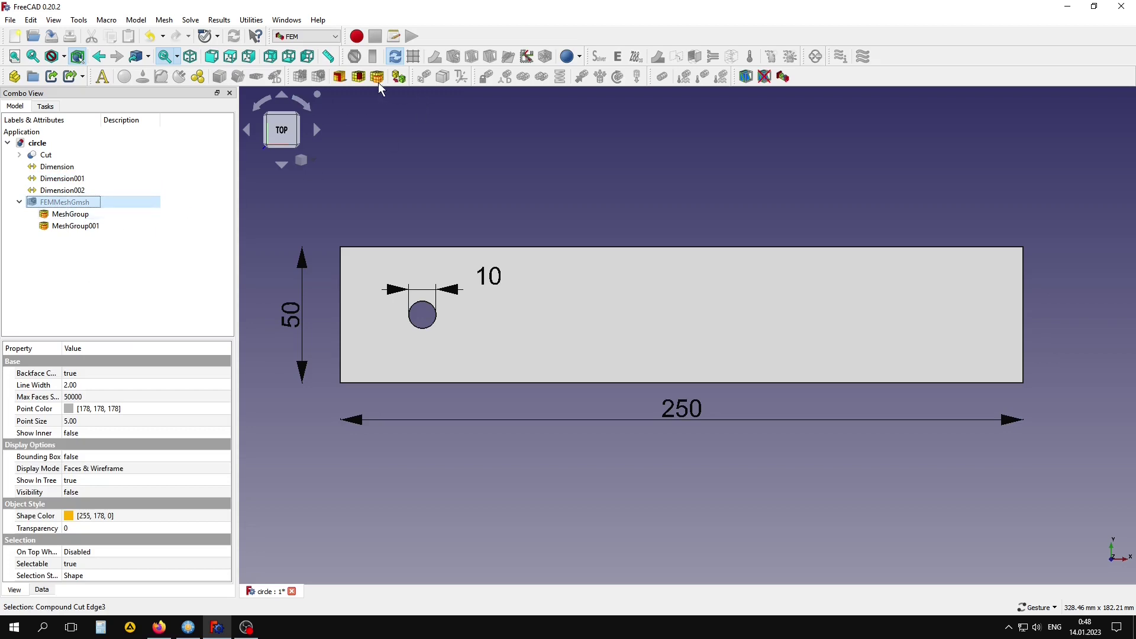
double_click(70, 214)
left_click(118, 329)
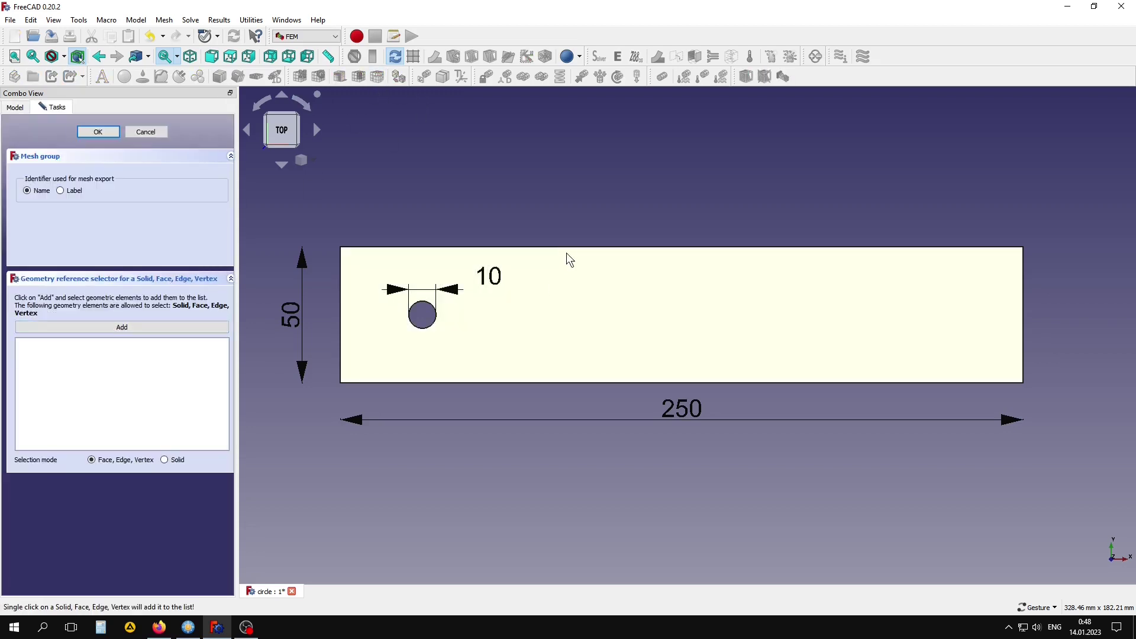
left_click(568, 247)
left_click(177, 327)
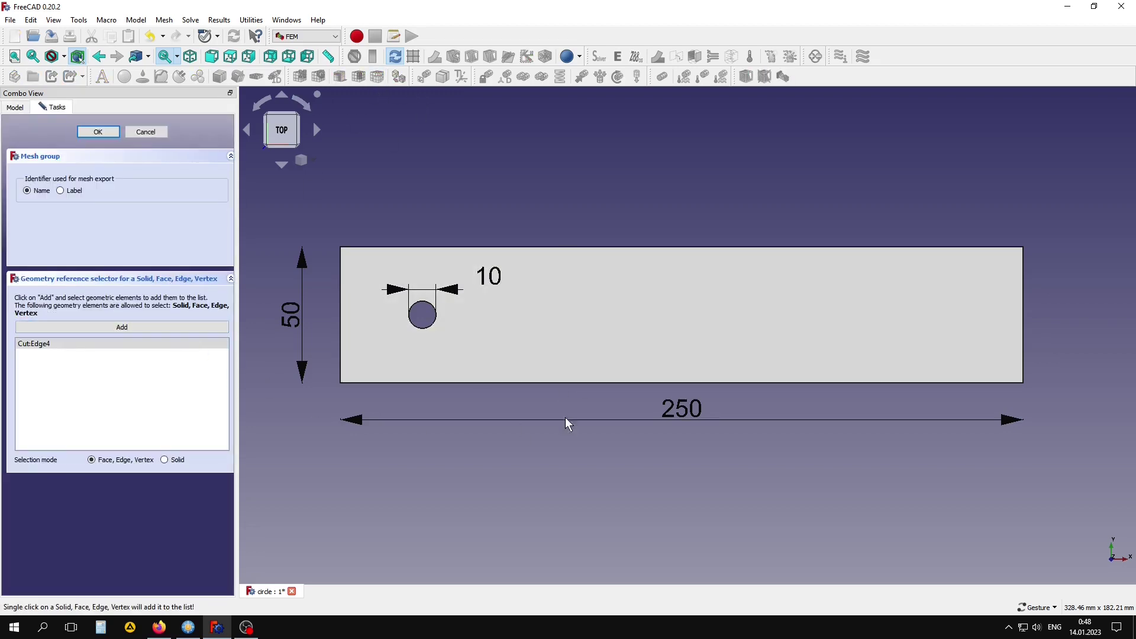
left_click(598, 383)
left_click(110, 133)
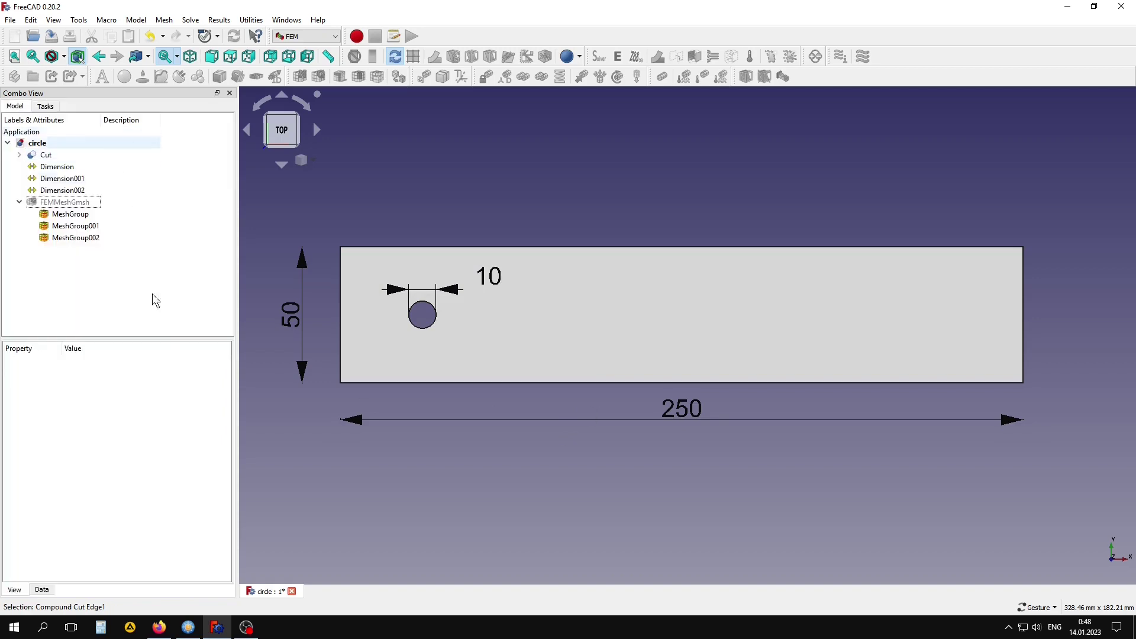
Add a fourth mesh group for the cylinder's circular edge.
left_click(73, 203)
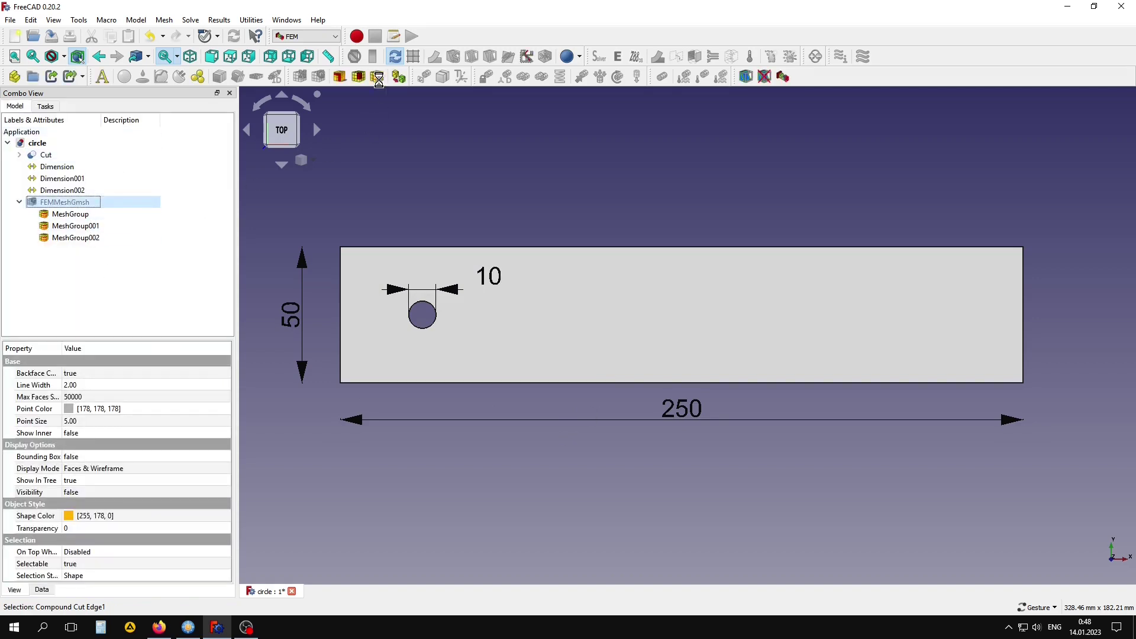
left_click(377, 76)
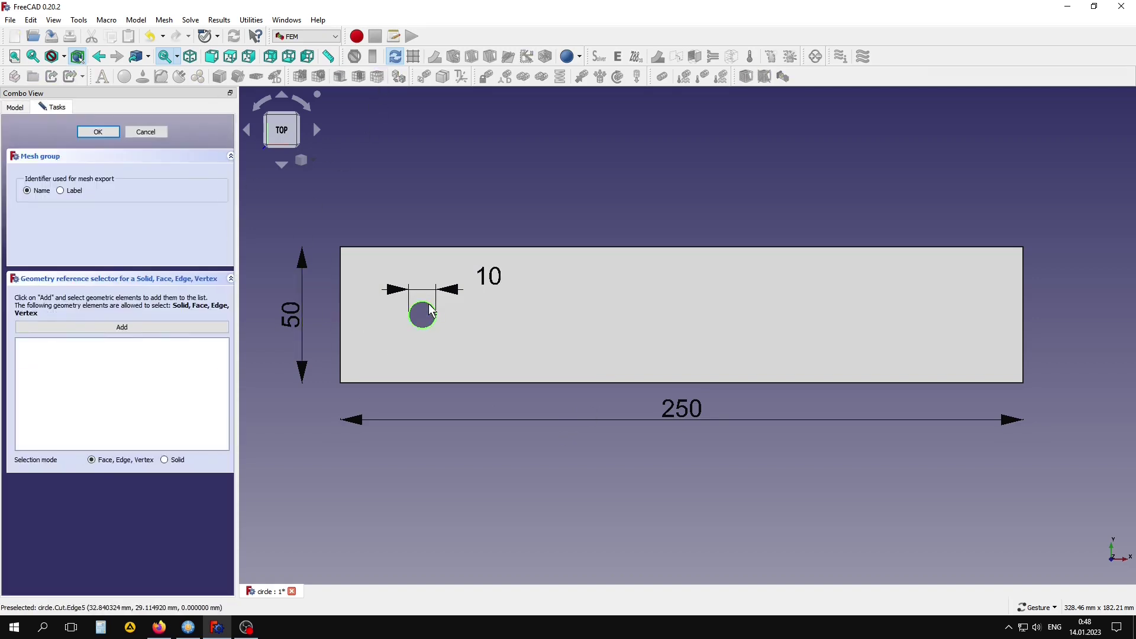
left_click(173, 329)
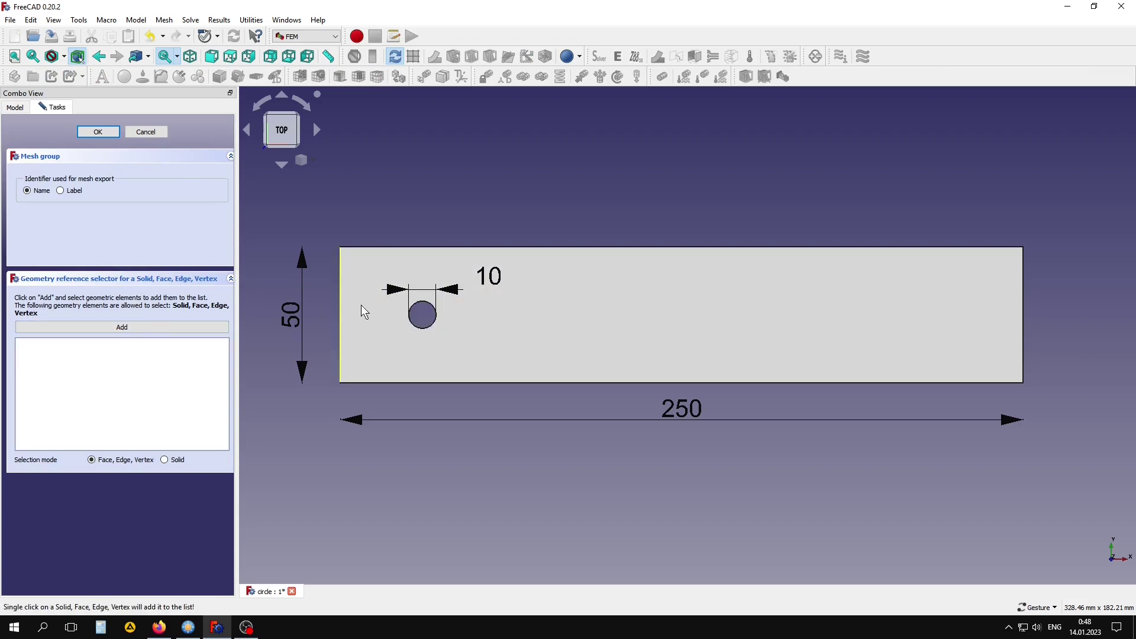
left_click(420, 310)
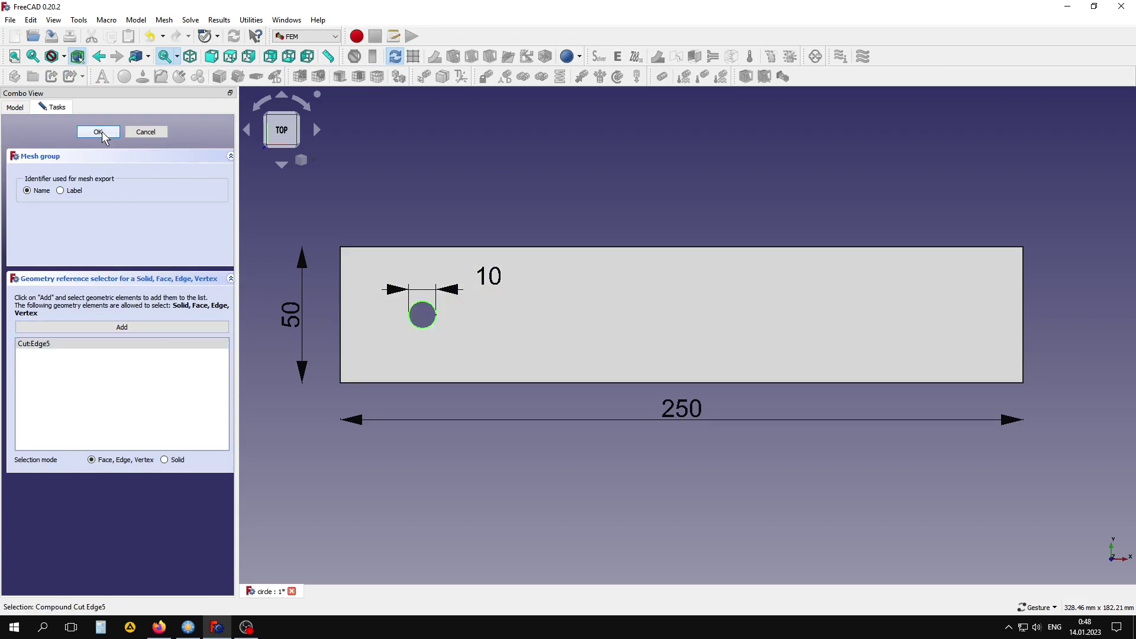
left_click(100, 132)
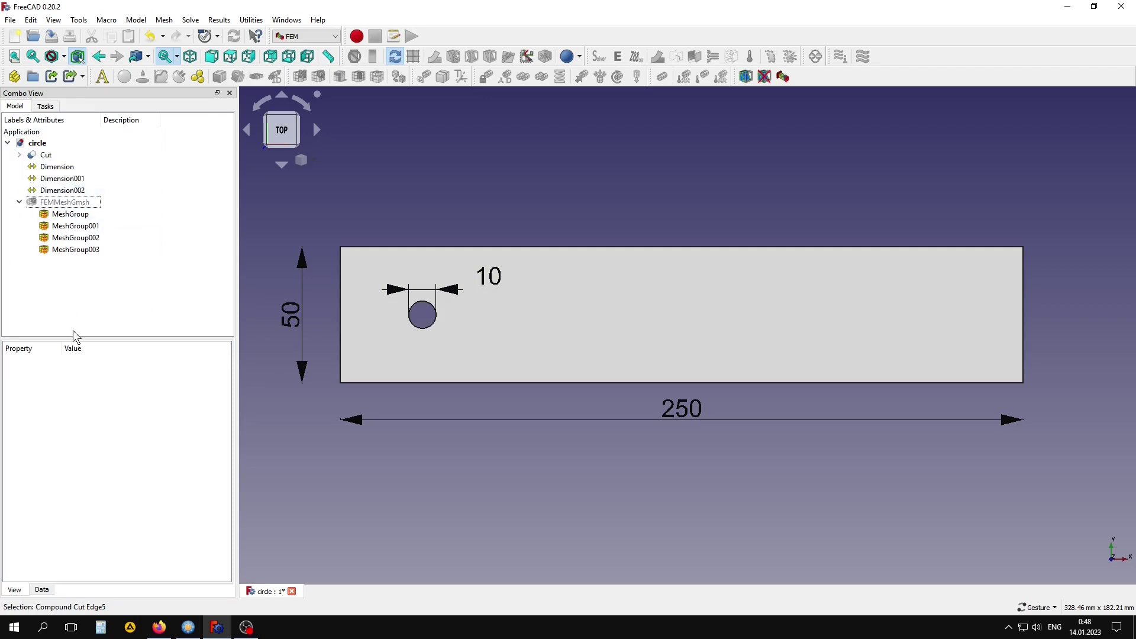
Regenerate the Gmsh mesh so it includes the four mesh groups.
double_click(65, 202)
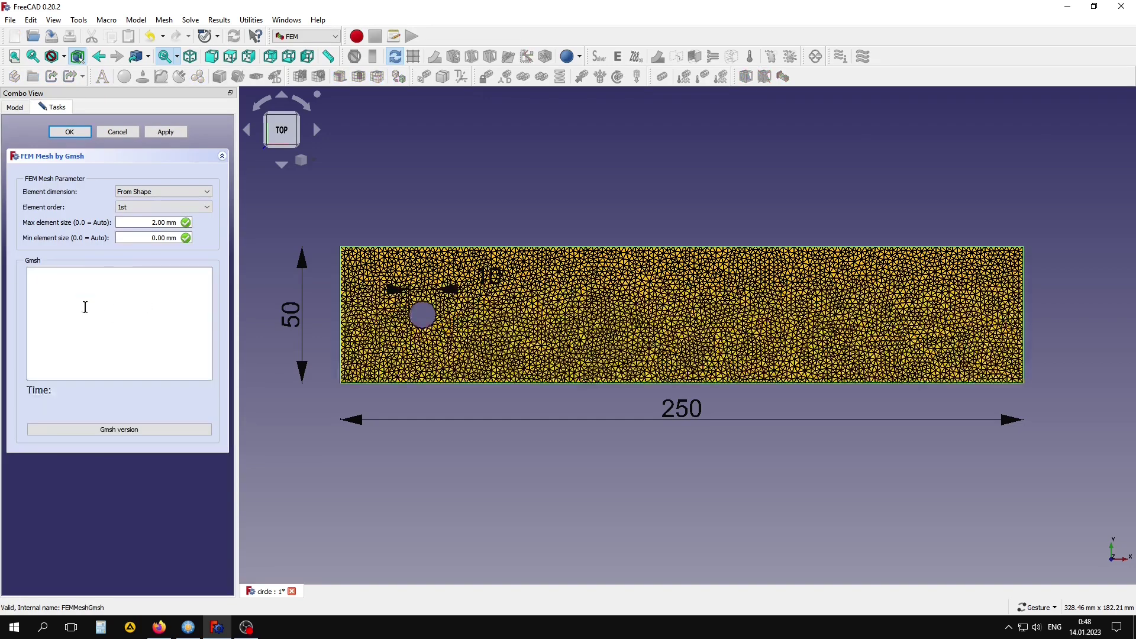
left_click(165, 132)
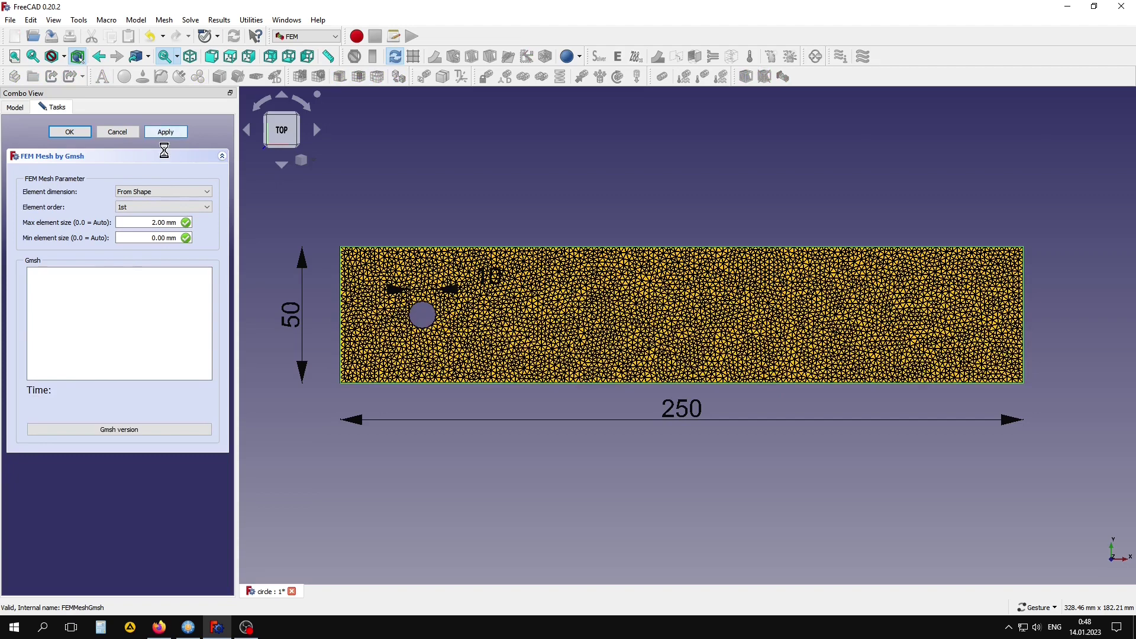
left_click(78, 133)
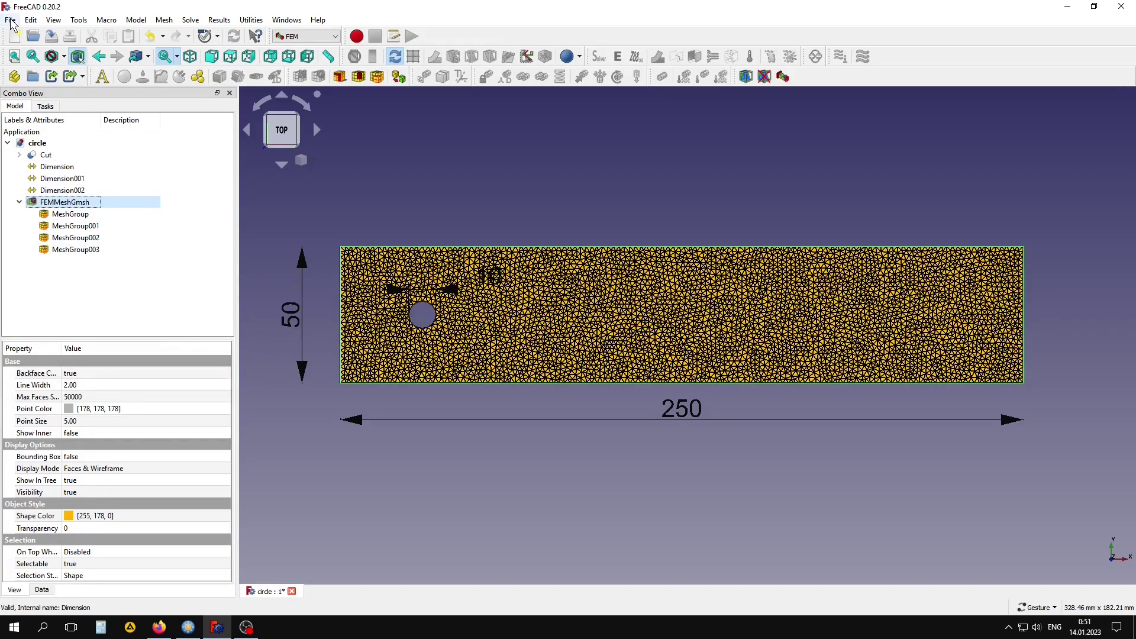
Export the mesh as circle-FEMMeshGmsh.unv into D:\test\elmer.
left_click(10, 19)
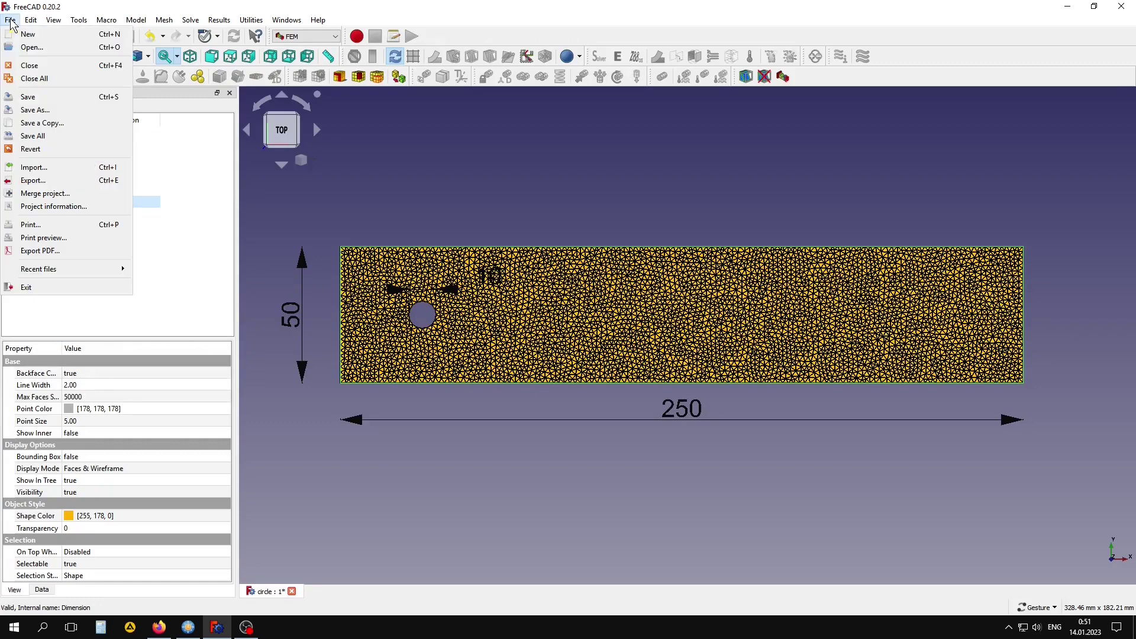
left_click(33, 181)
left_click(164, 423)
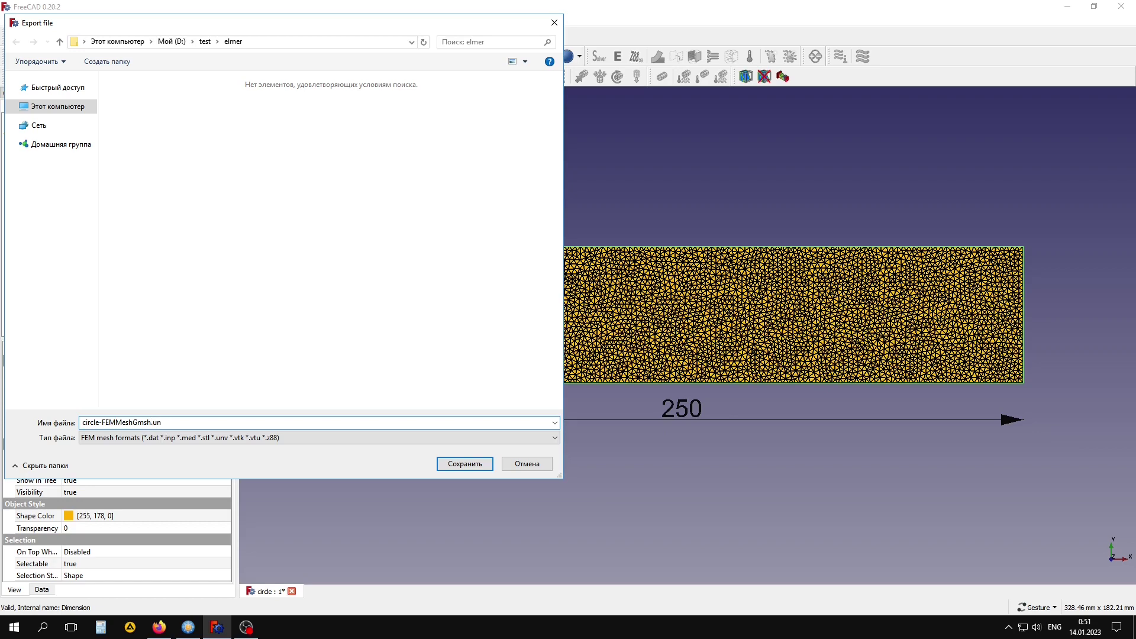
left_click(468, 463)
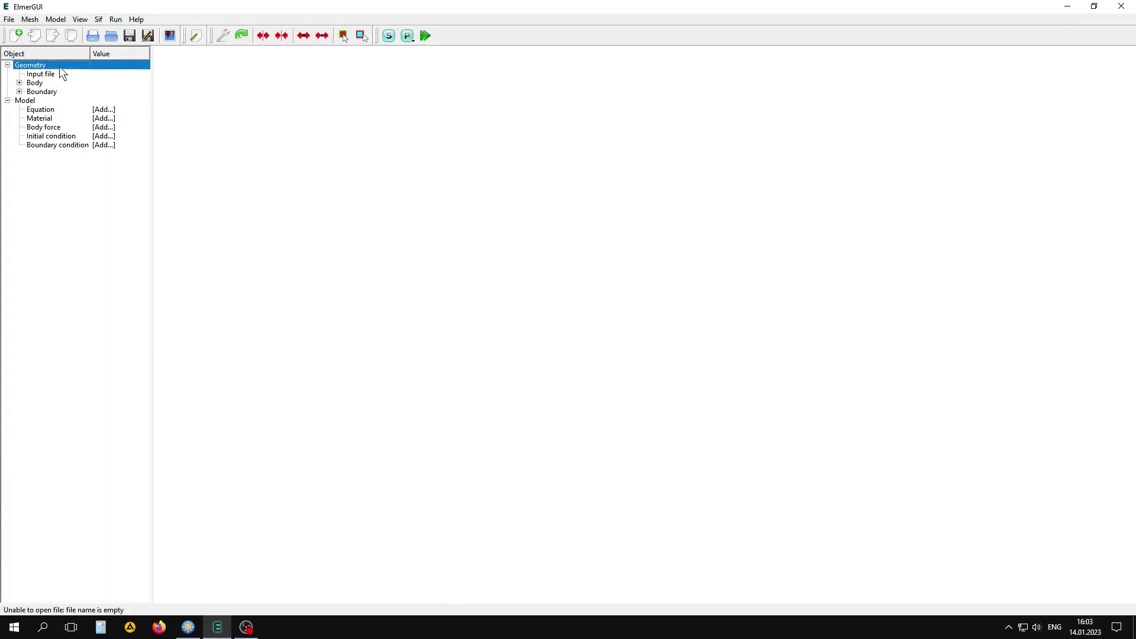
Create a new ElmerGUI project in D:\test\elmer and bring up the geometry file chooser.
left_click(15, 38)
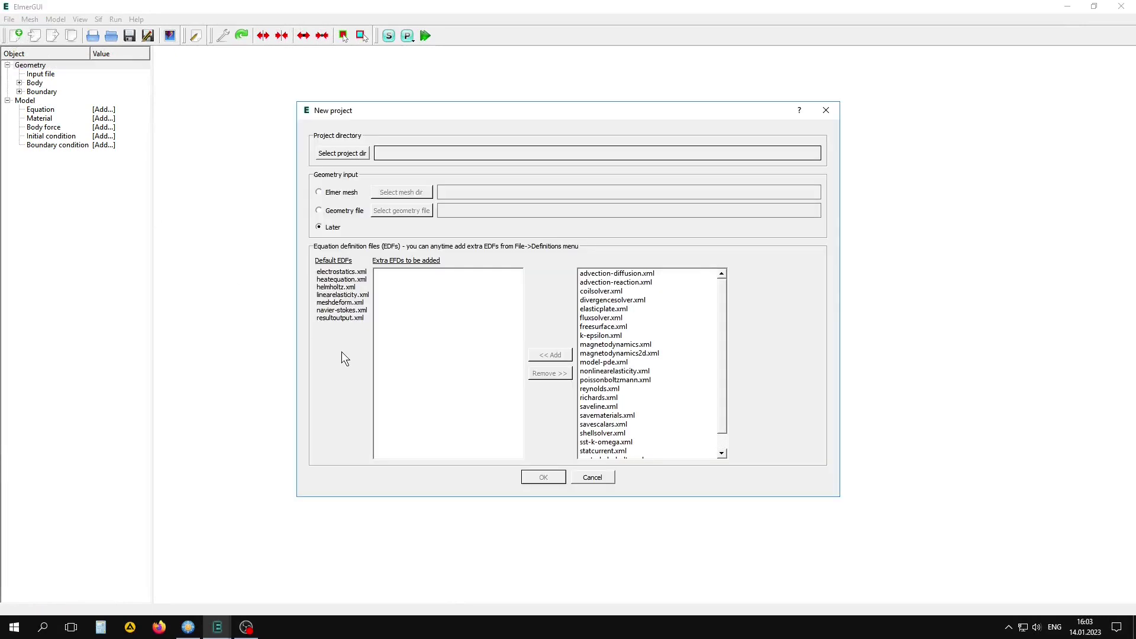
left_click(335, 155)
left_click(495, 147)
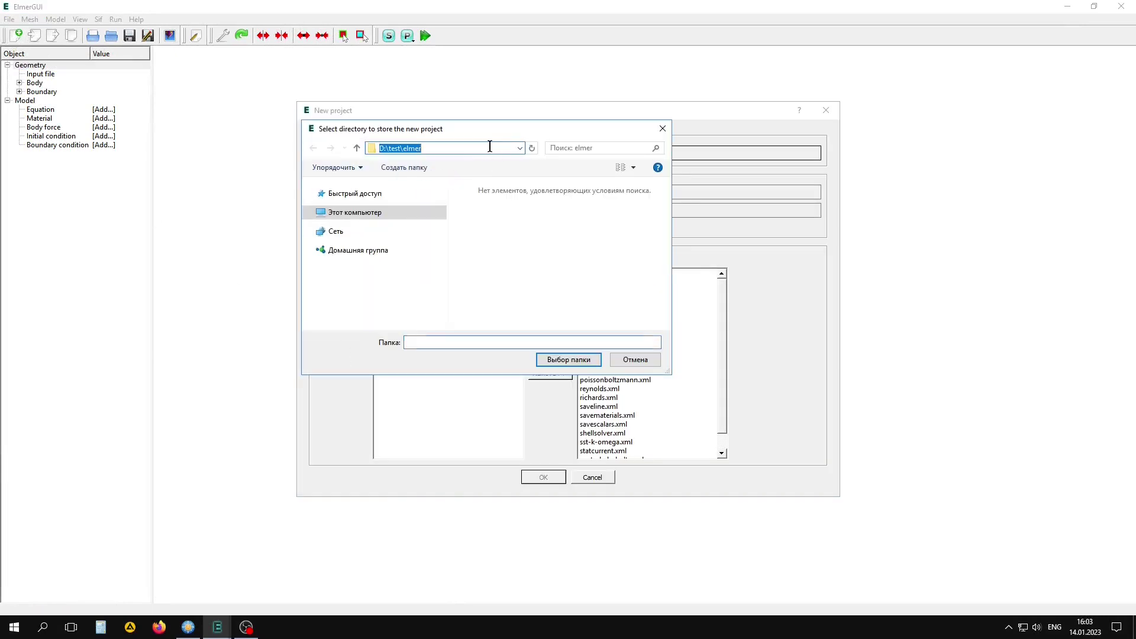
right_click(495, 149)
left_click(514, 196)
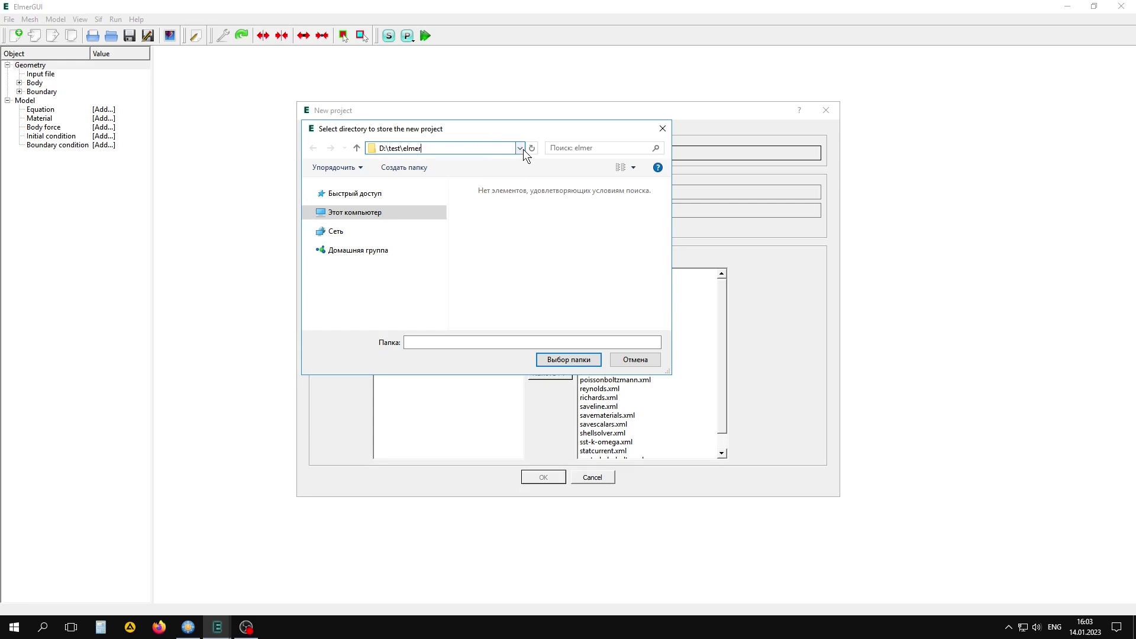
left_click(552, 360)
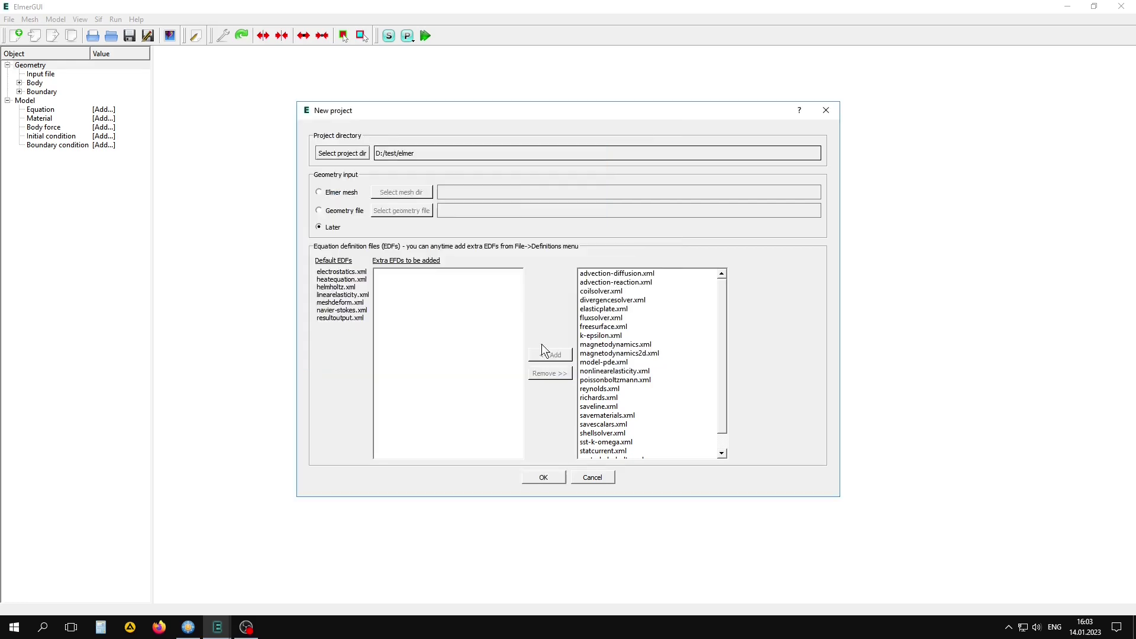
left_click(547, 479)
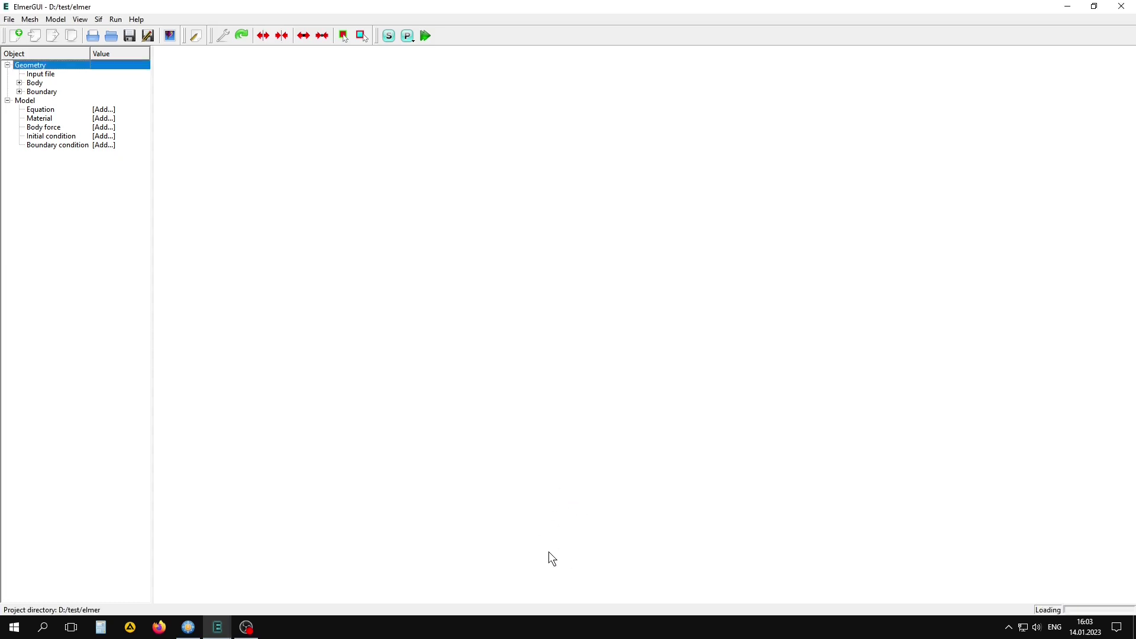
left_click(97, 38)
Load circle-FEMMeshGmsh.unv and confirm its 0–250 by 0–50 bounding box in the Model Summary.
left_click(214, 117)
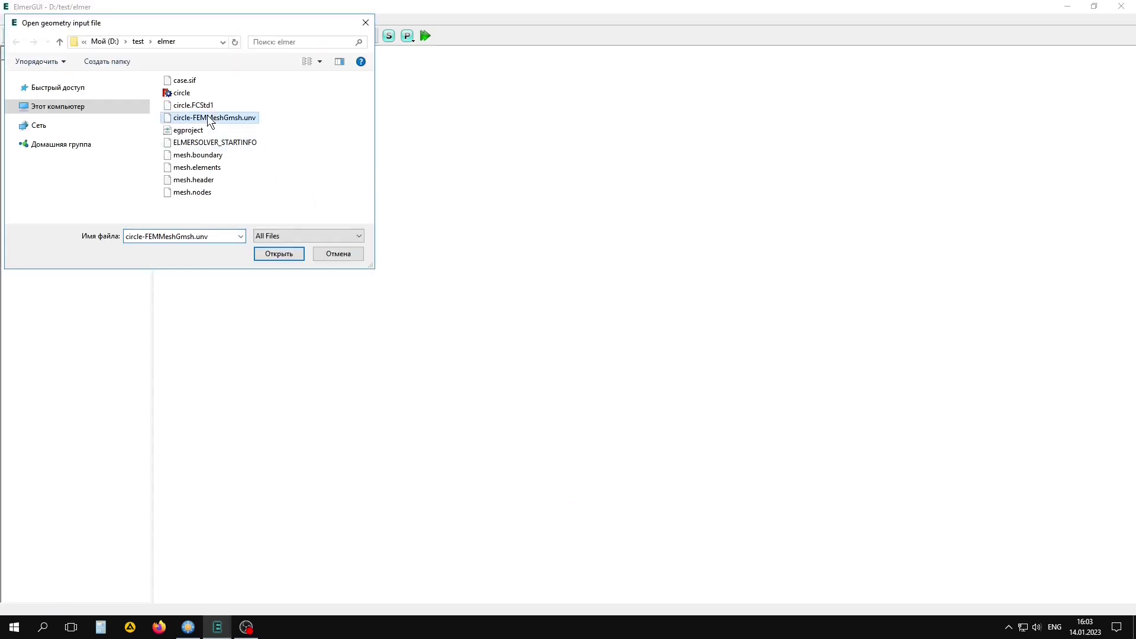
left_click(284, 253)
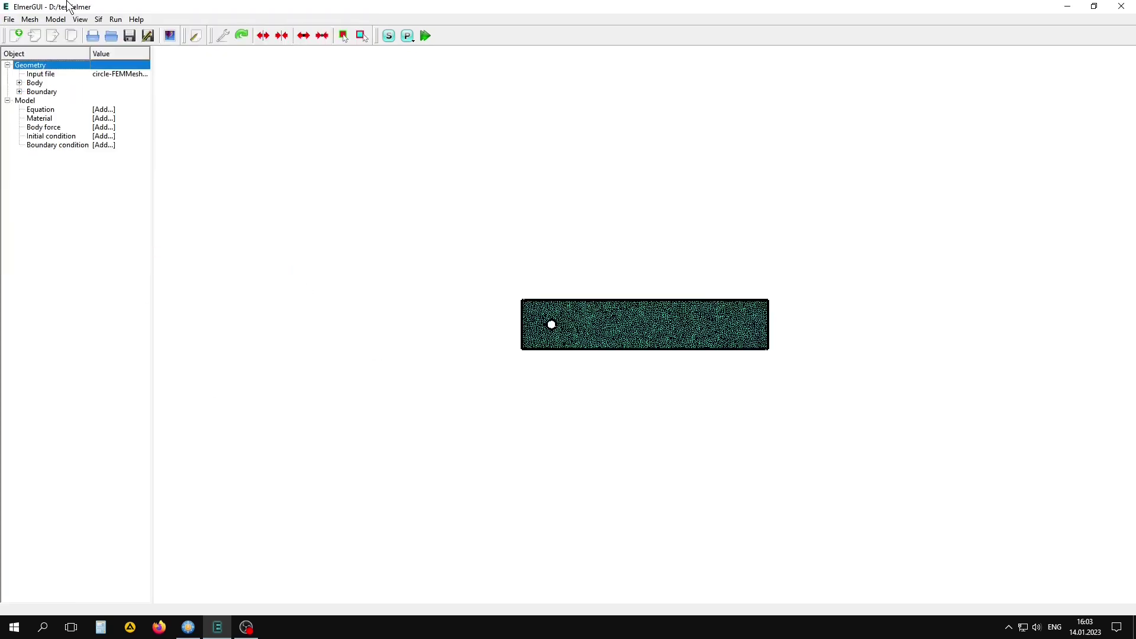
left_click(56, 20)
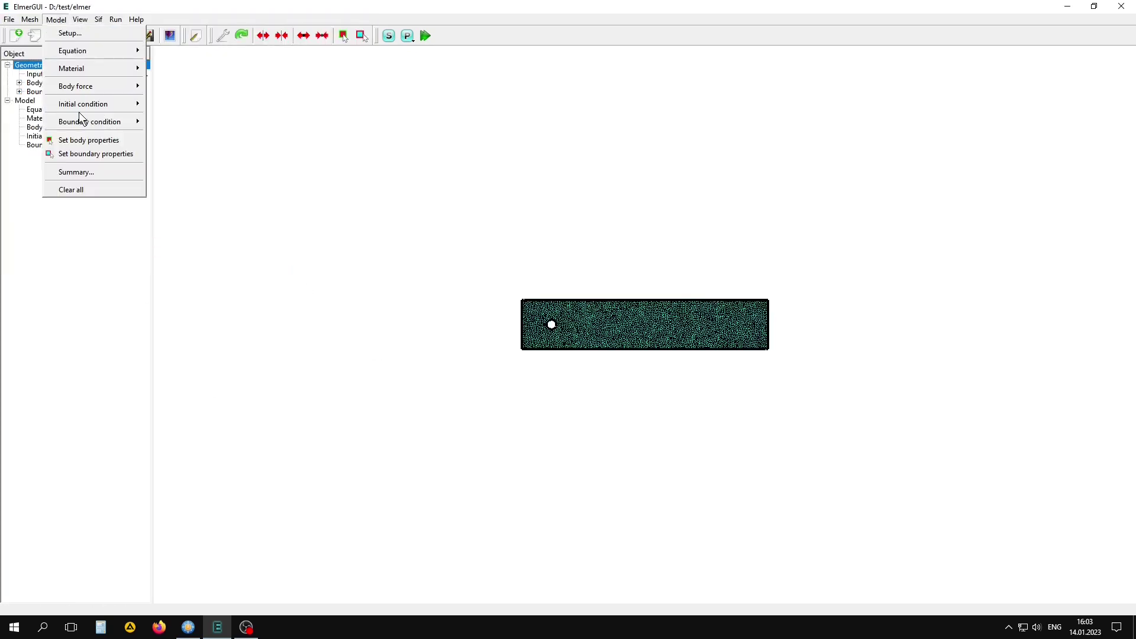
left_click(76, 172)
scroll(487, 352, "up", 5)
scroll(487, 352, "up", 3)
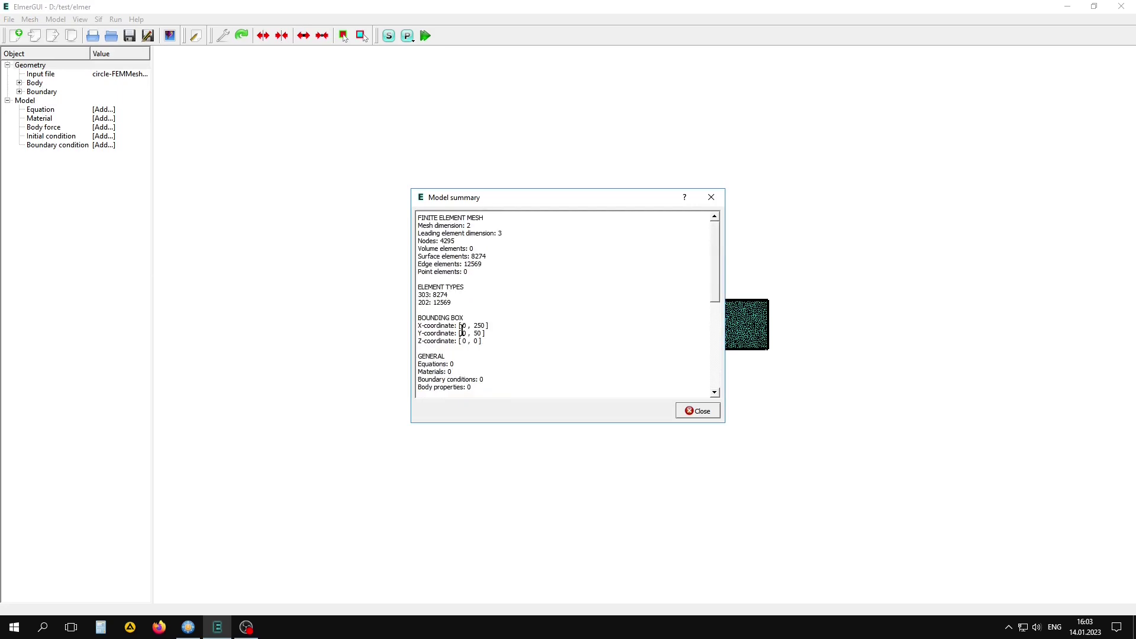
left_click_drag(420, 322, 446, 356)
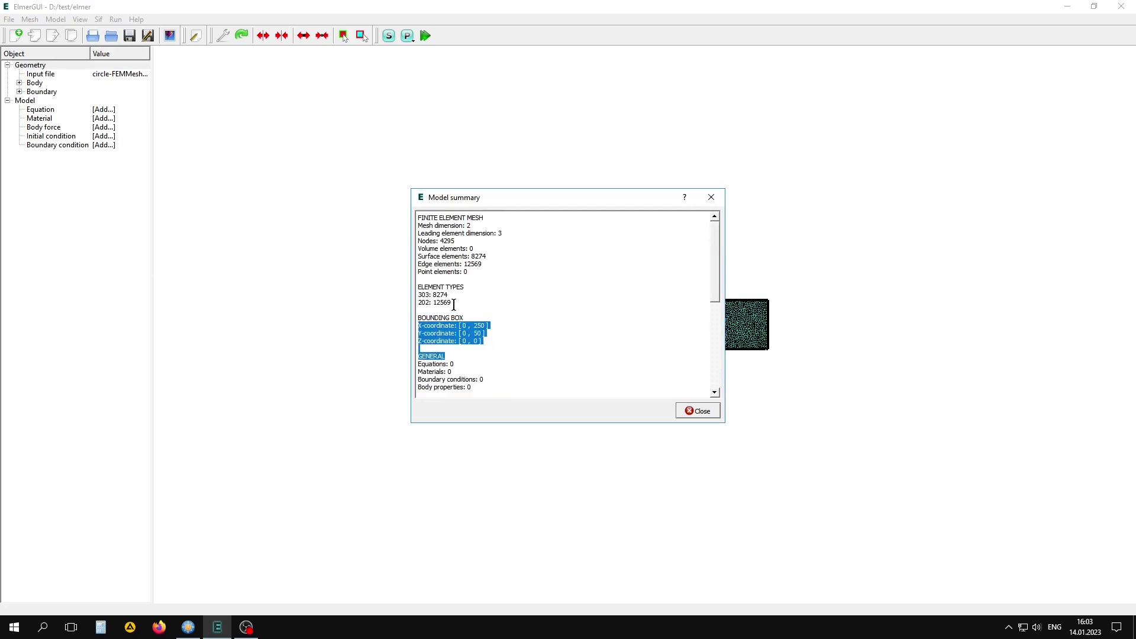
left_click(480, 343)
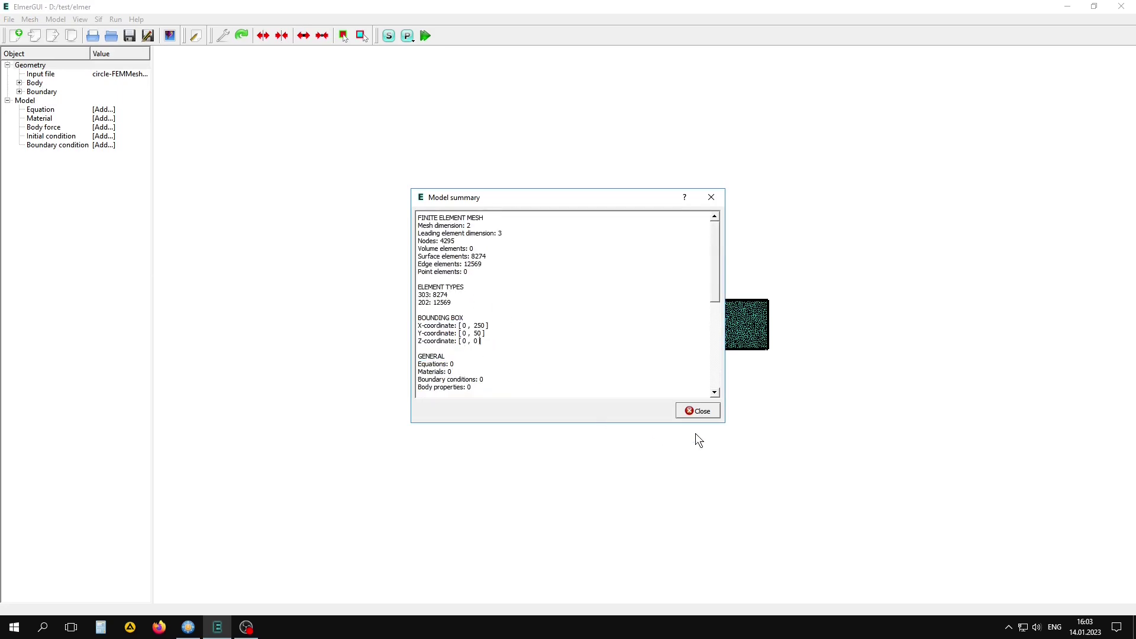
left_click(698, 410)
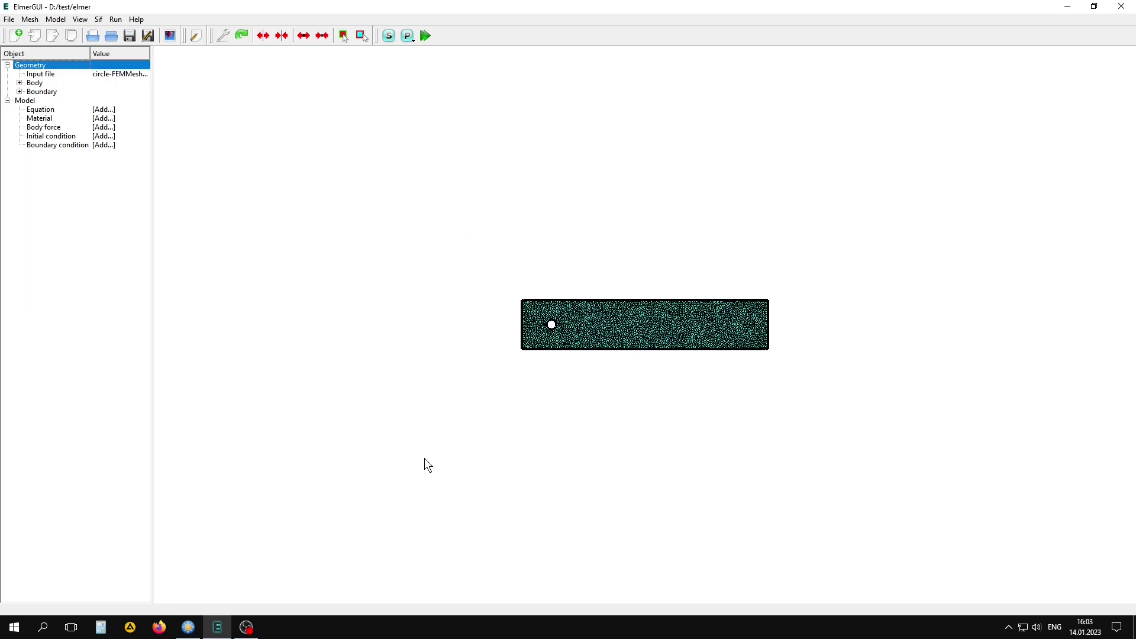
Apply a Transient simulation setup with BDF order 2 and 120 timestep intervals.
left_click(56, 20)
left_click(69, 34)
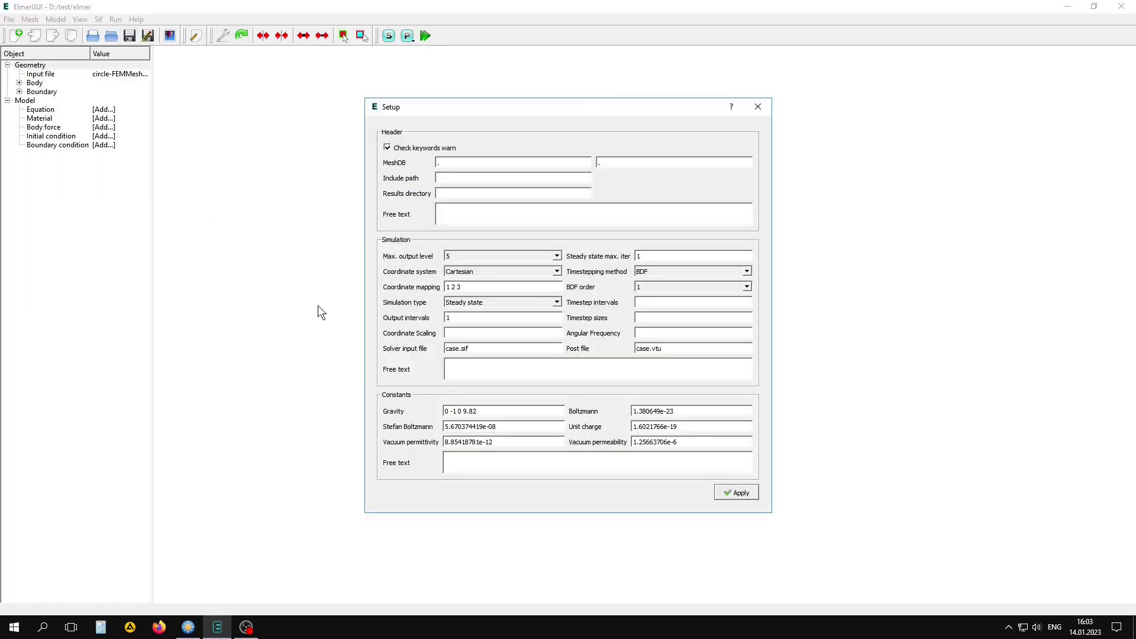
left_click(468, 303)
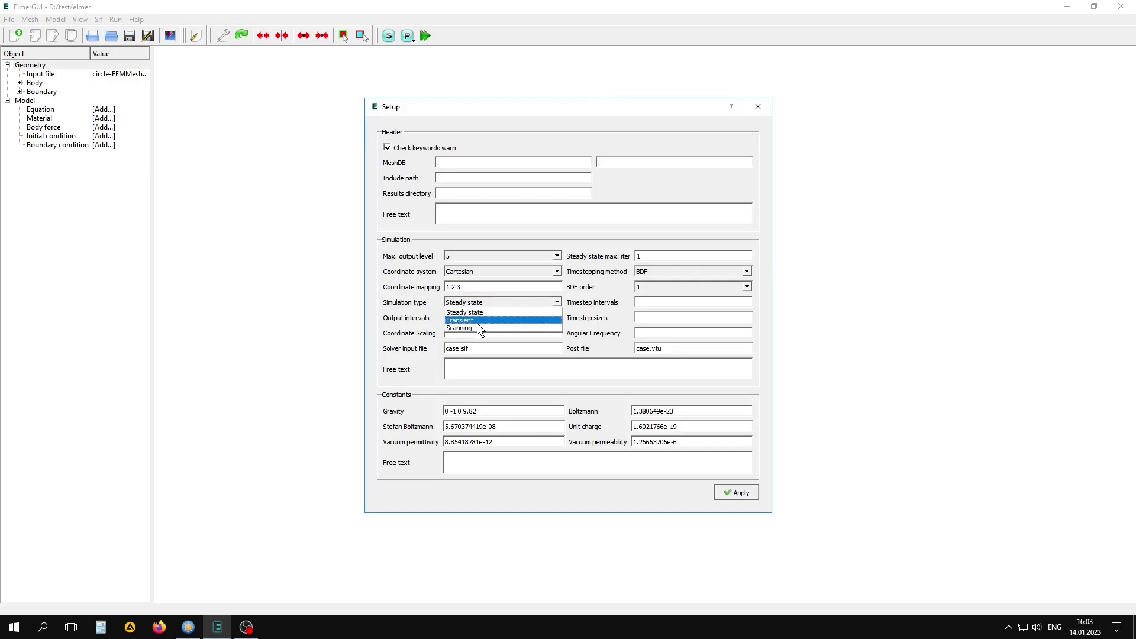
left_click(449, 323)
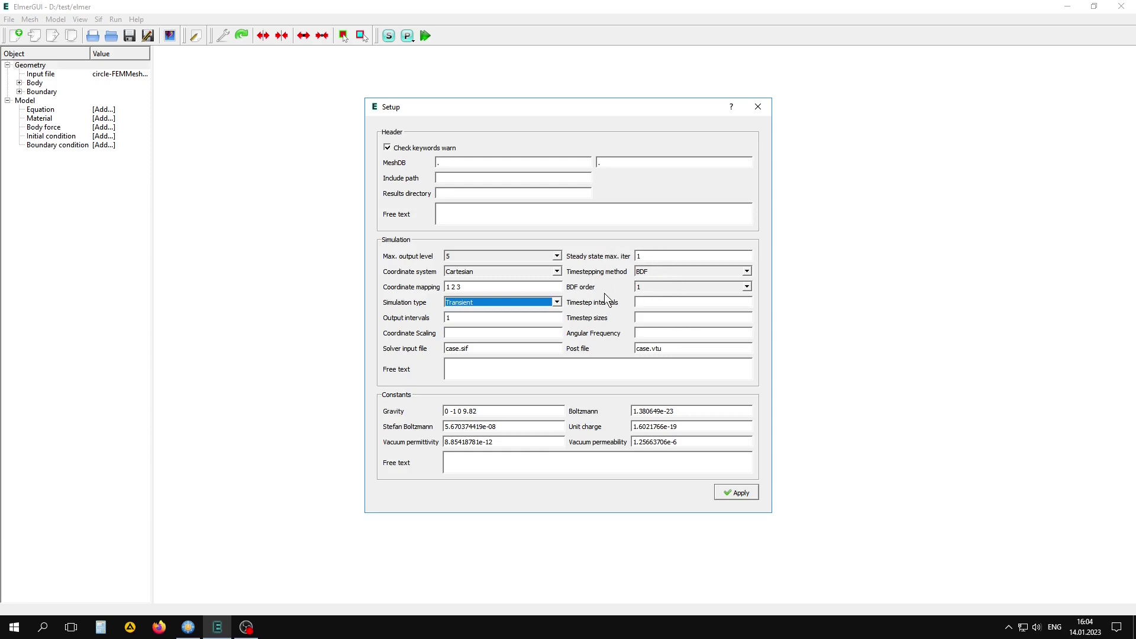
left_click(670, 289)
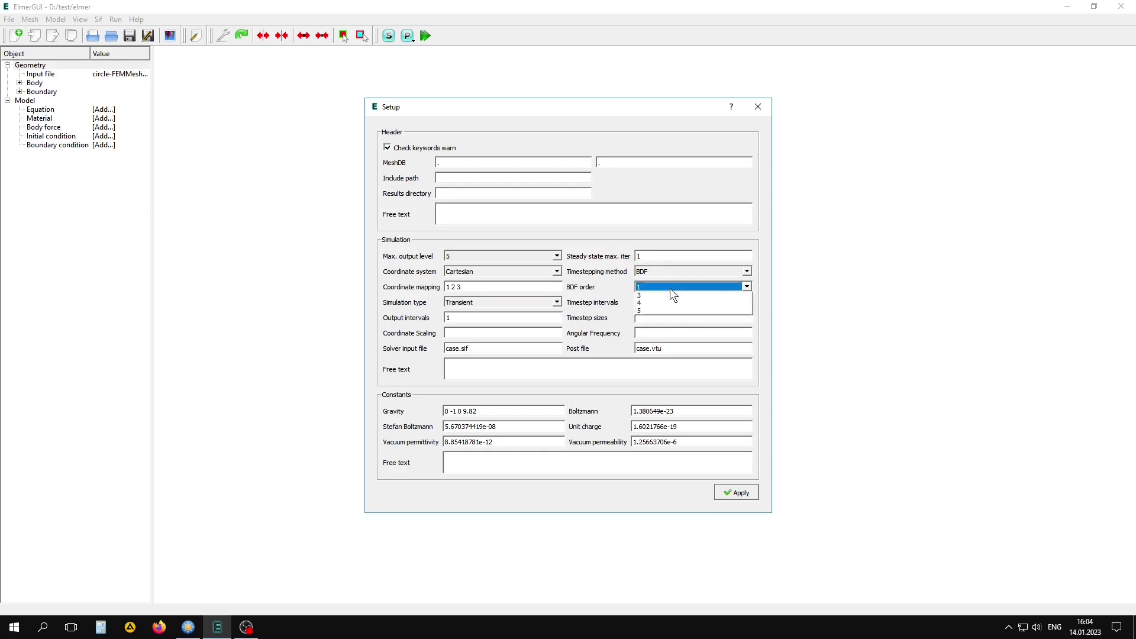
left_click(653, 305)
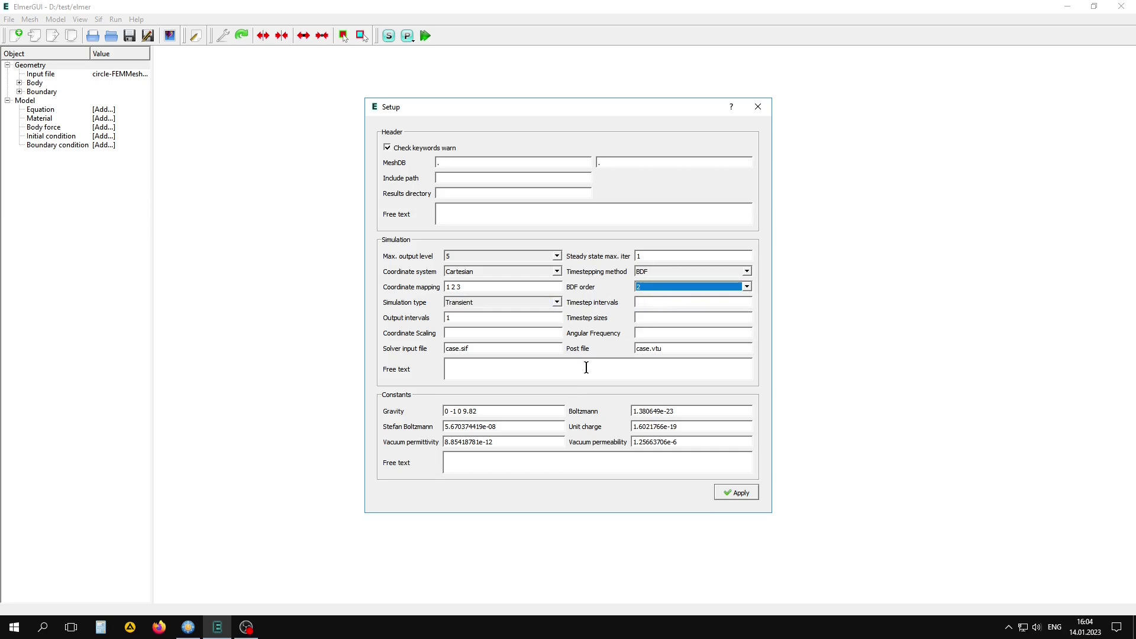
left_click(647, 302)
type("12")
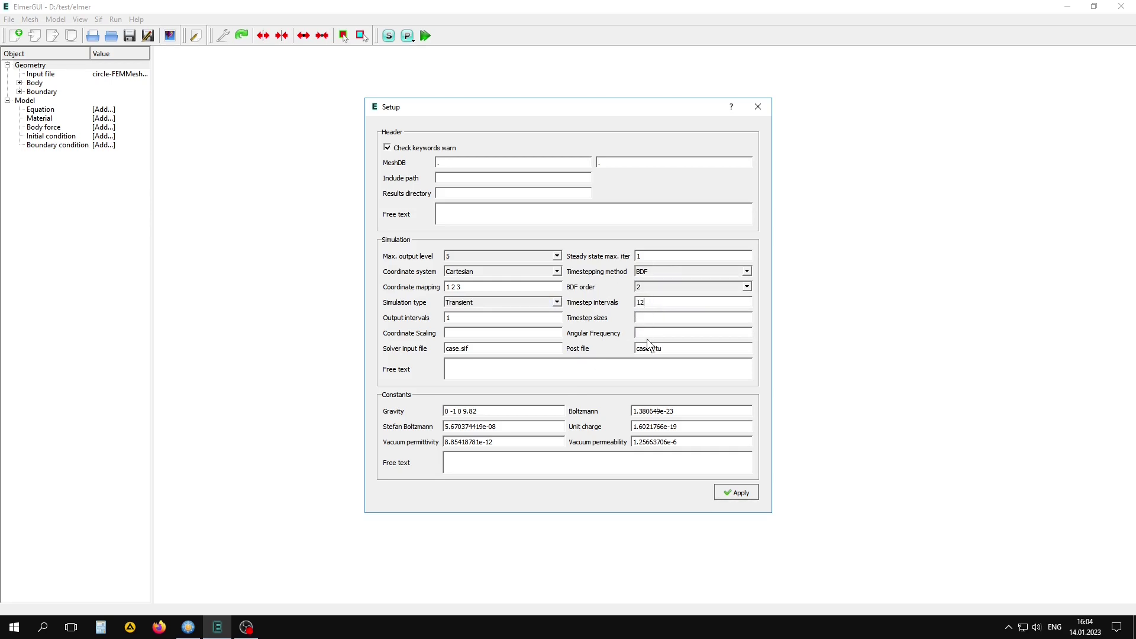
type("0")
left_click(741, 493)
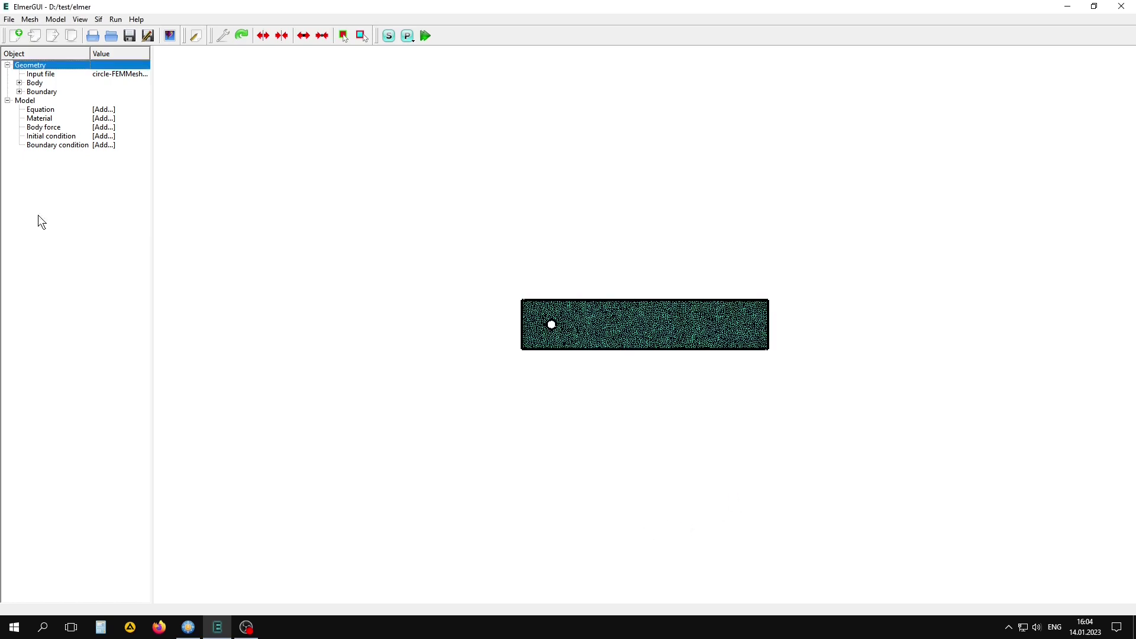
Add an equation with Navier-Stokes active and check its solver's 20 nonlinear iterations.
left_click(52, 22)
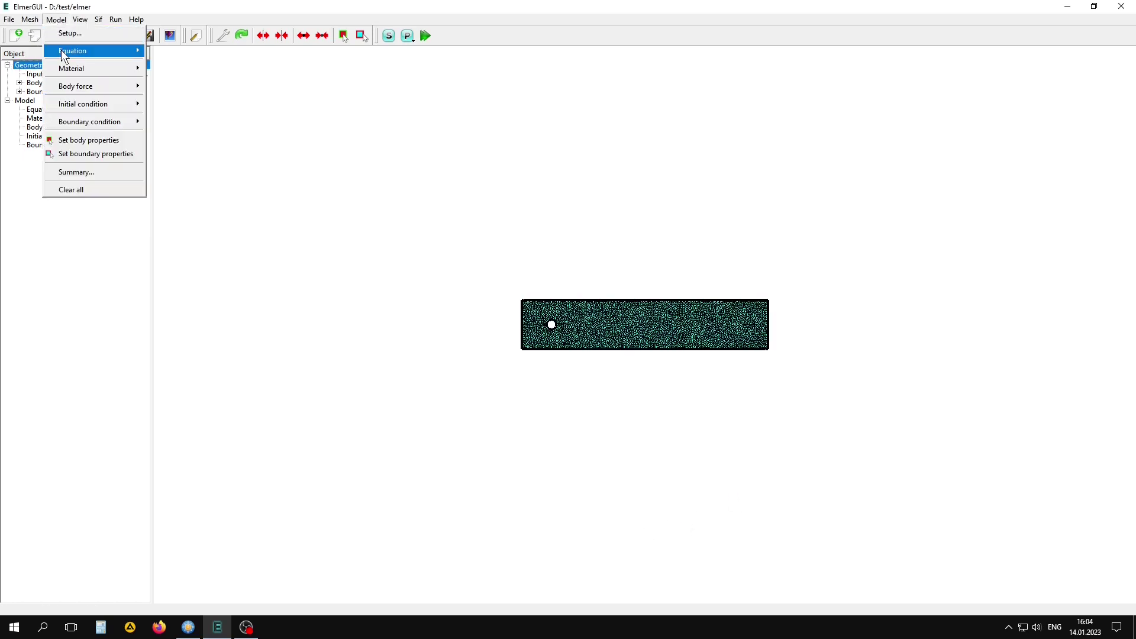
mouse_move(72, 51)
left_click(161, 50)
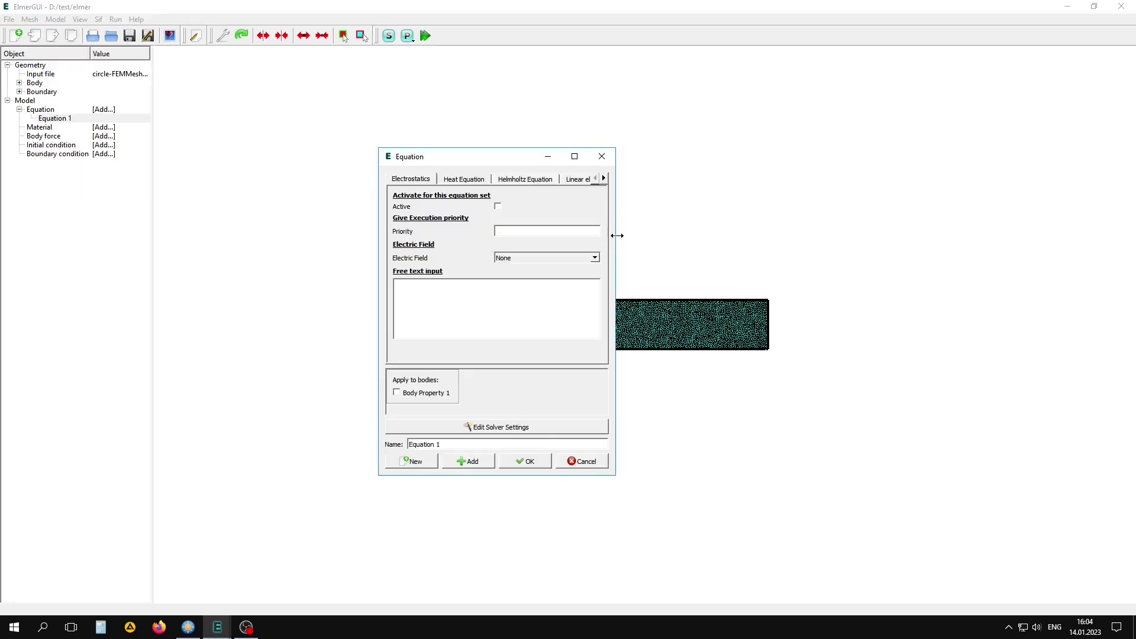
left_click_drag(614, 238, 945, 236)
left_click_drag(687, 158, 610, 158)
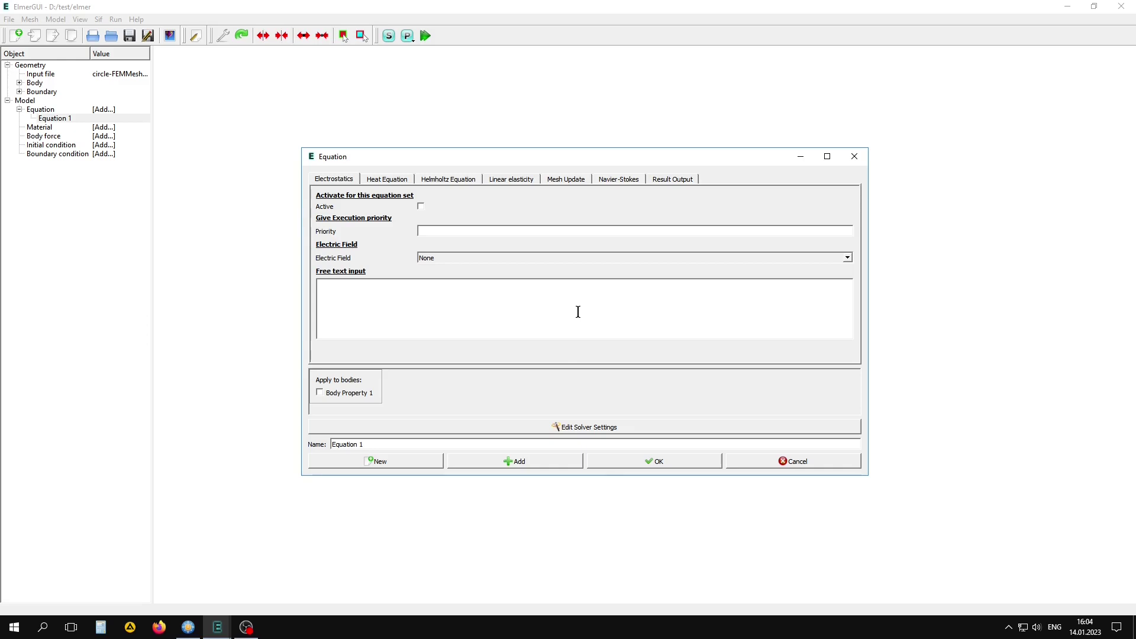
left_click(618, 180)
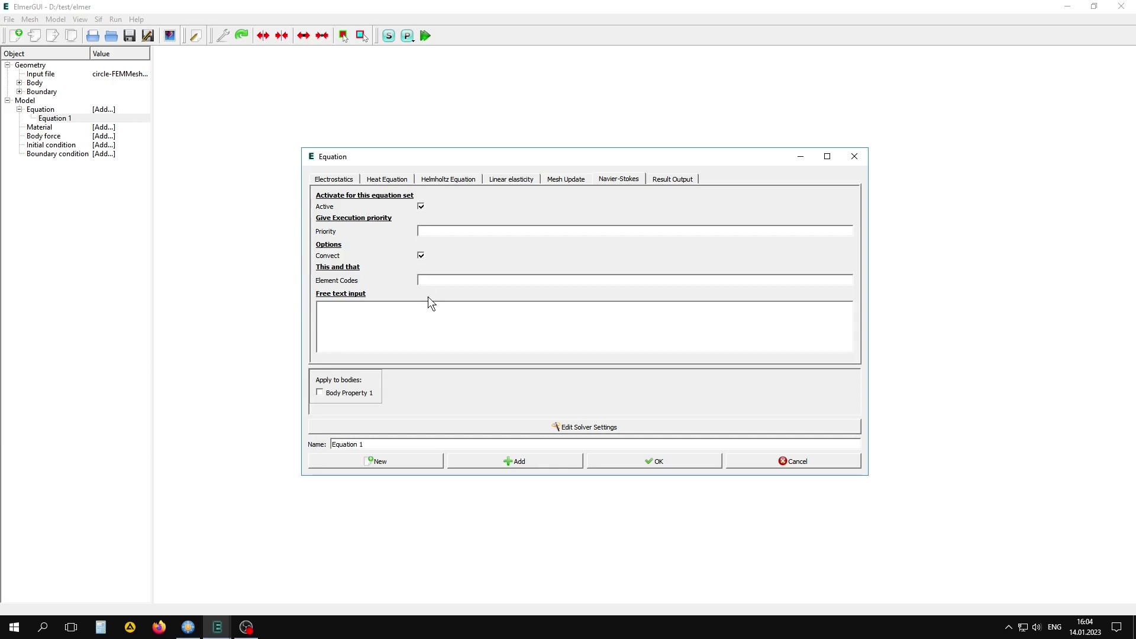
left_click(616, 435)
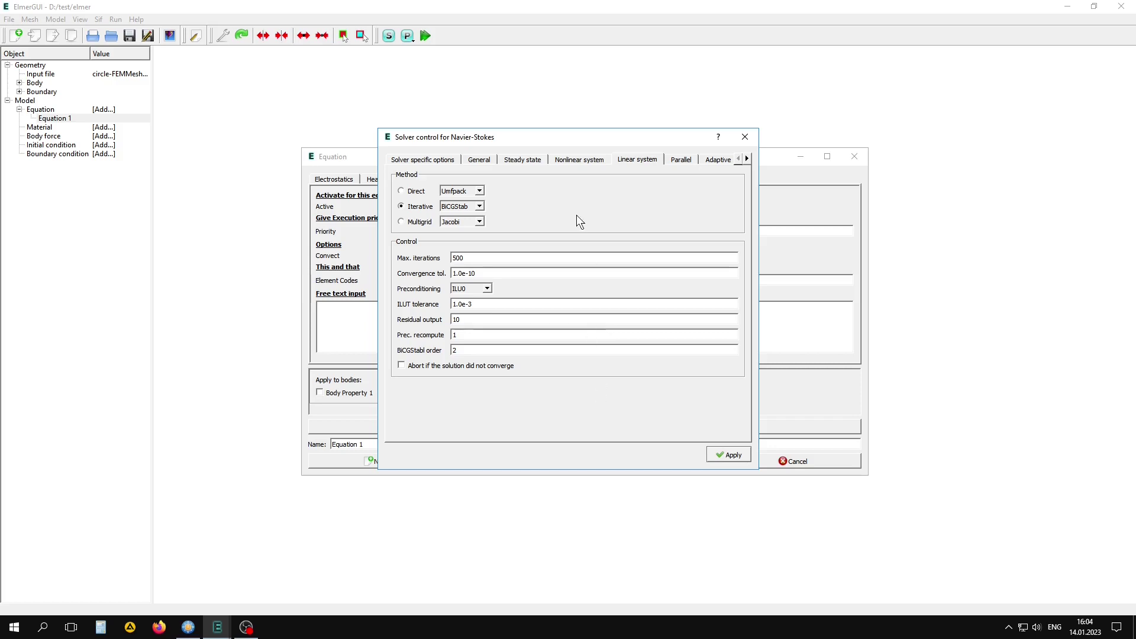
left_click(579, 160)
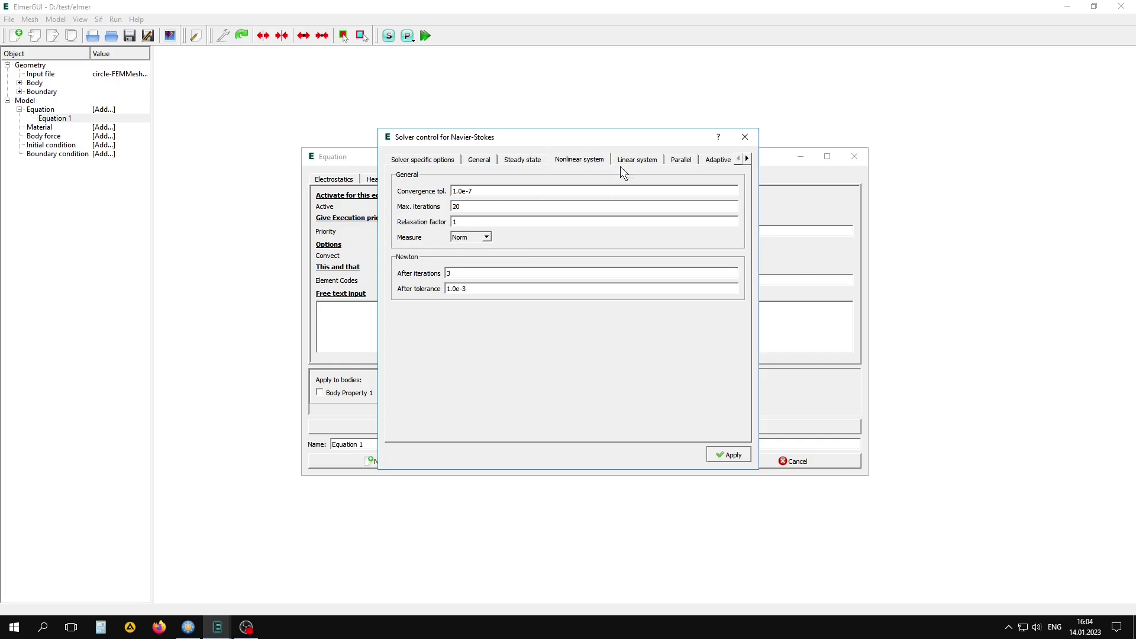
left_click_drag(467, 207, 445, 211)
left_click(721, 454)
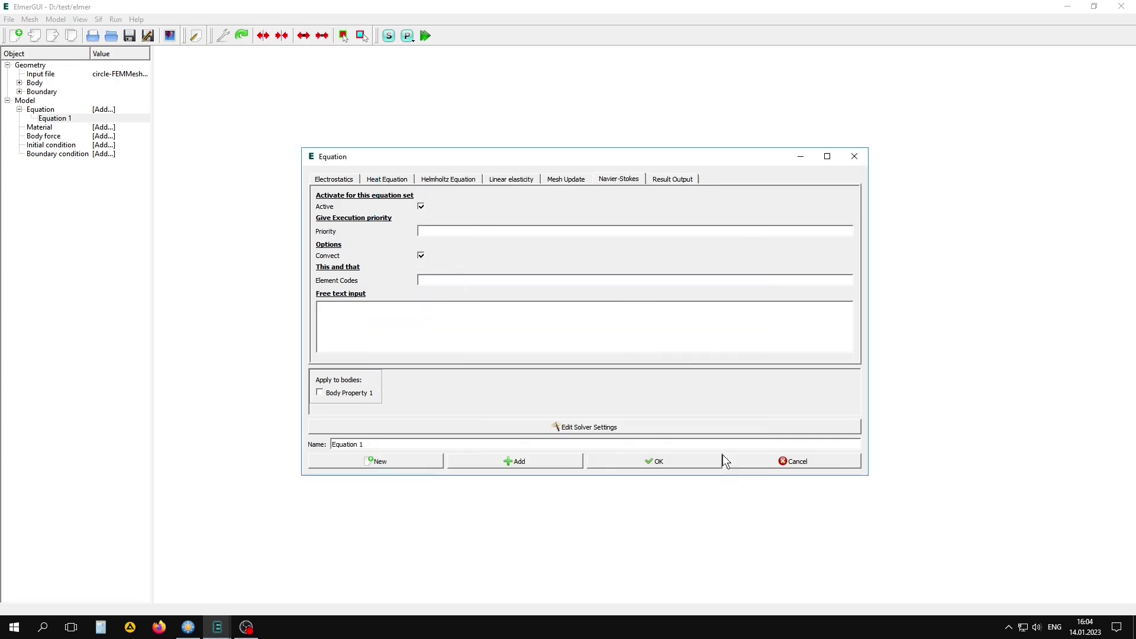
Assign Equation 1 to Body Property 1 and add it to the model.
left_click(320, 392)
left_click(502, 459)
left_click(677, 466)
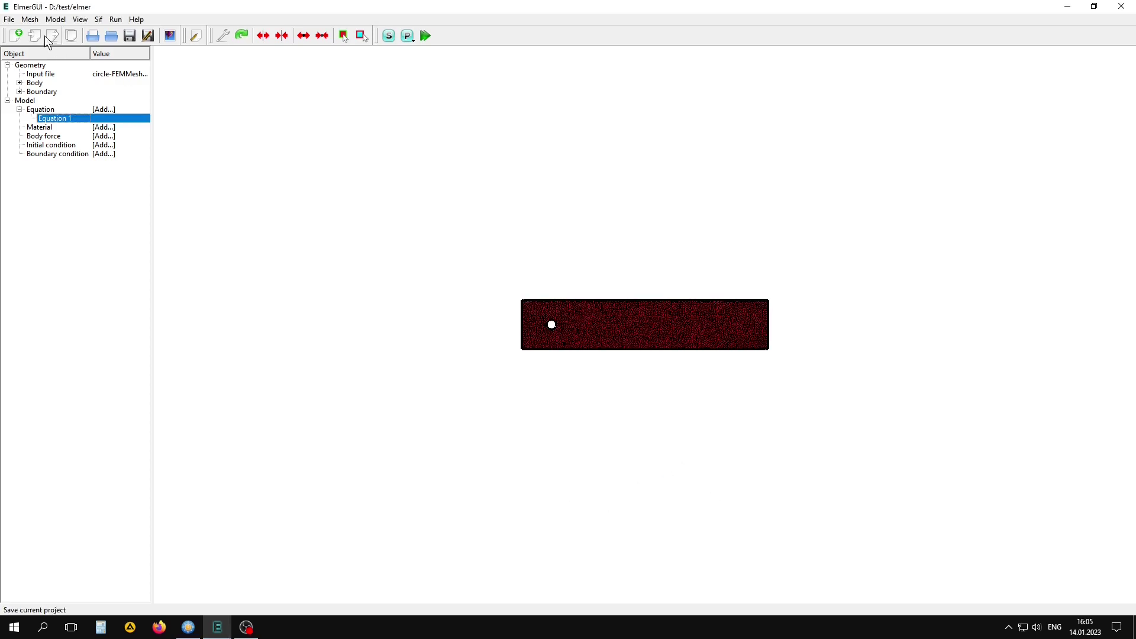
Define a new material with density 1.2 and Navier-Stokes viscosity 1.5e-5.
left_click(57, 19)
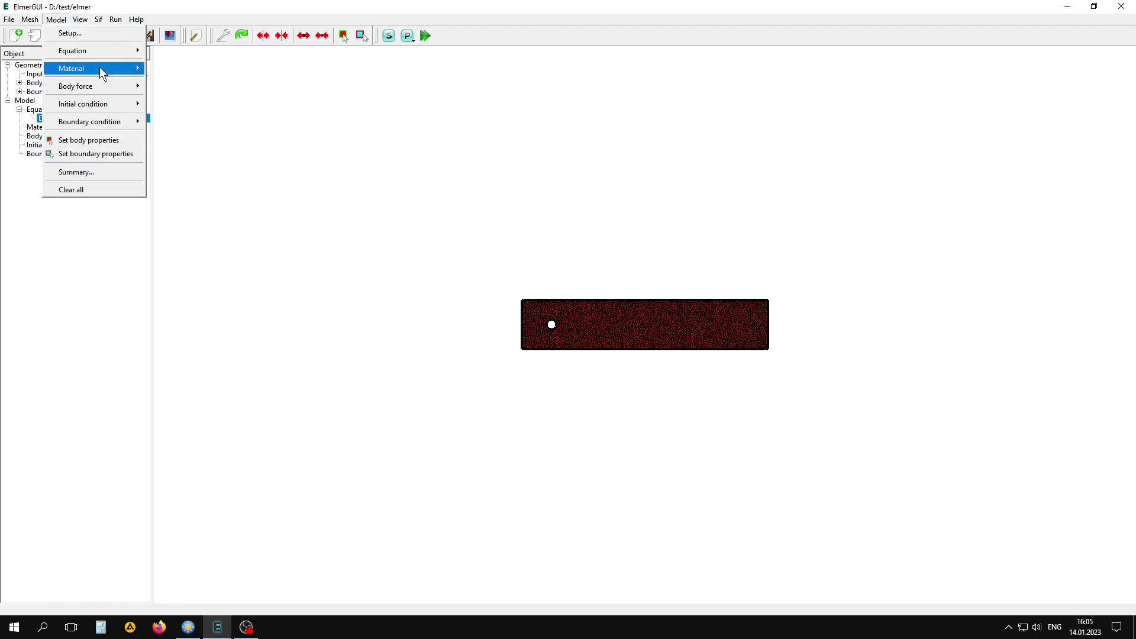
left_click(169, 70)
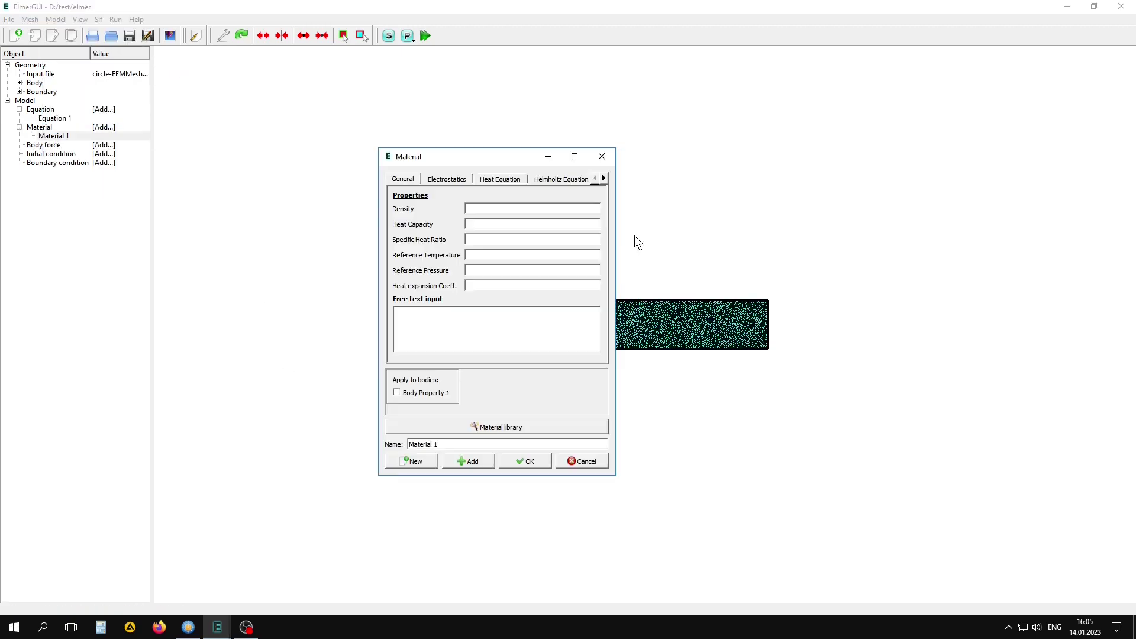
left_click_drag(617, 235, 964, 266)
left_click_drag(648, 165, 557, 165)
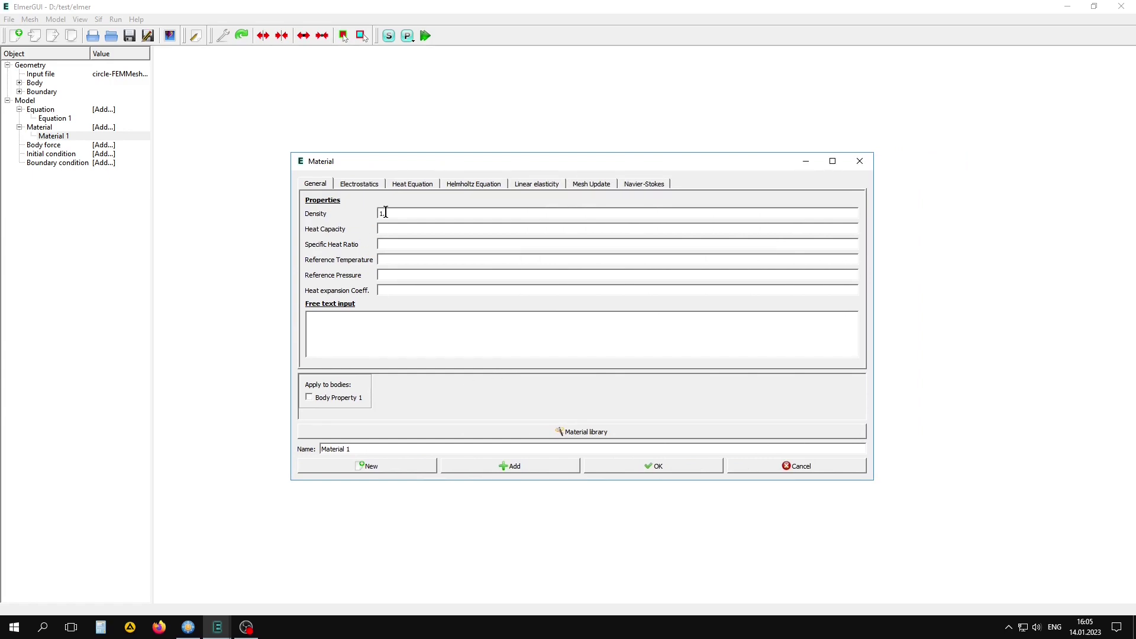
type(".2")
left_click(655, 191)
left_click(397, 214)
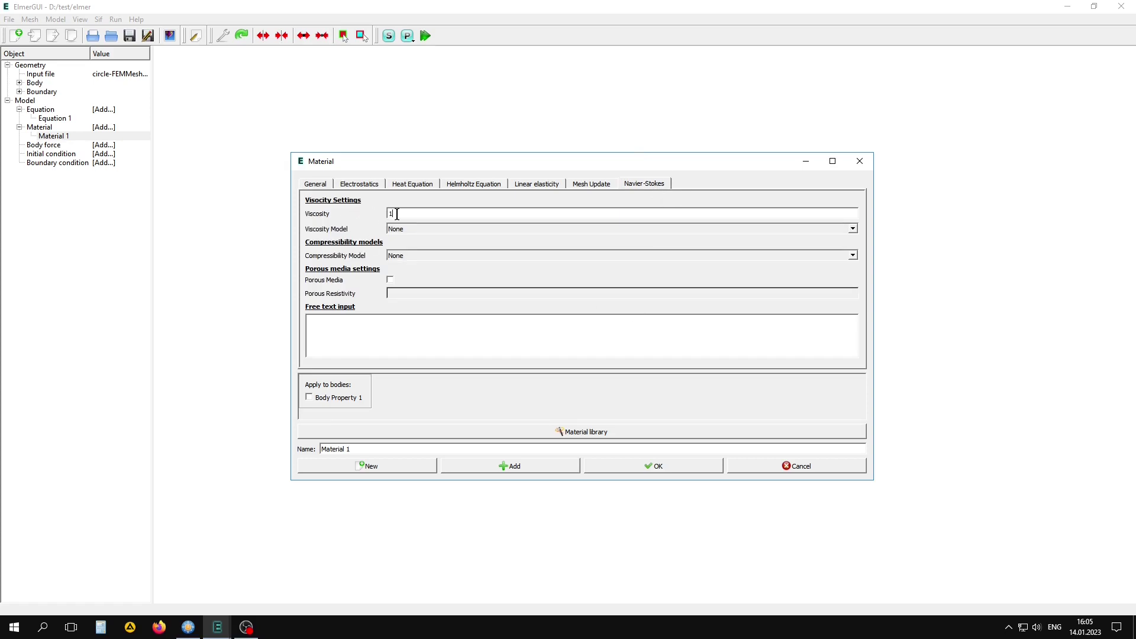
type("8")
Add Material 1 to Body Property 1 and expand the Boundary and Body lists.
left_click(513, 466)
left_click(309, 397)
left_click(669, 465)
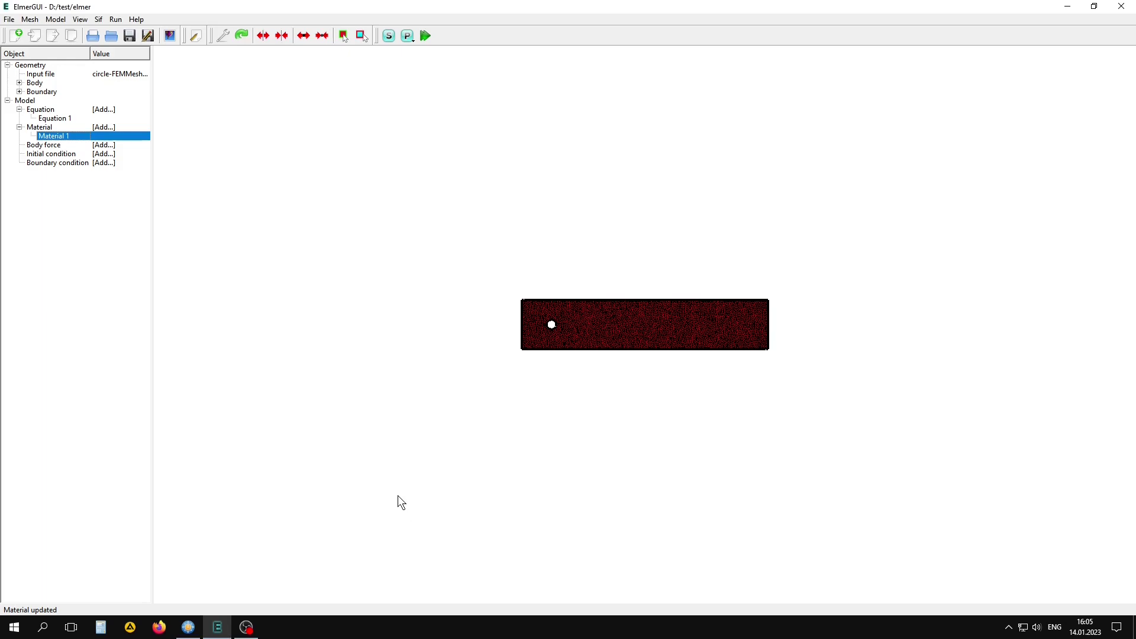
left_click(19, 92)
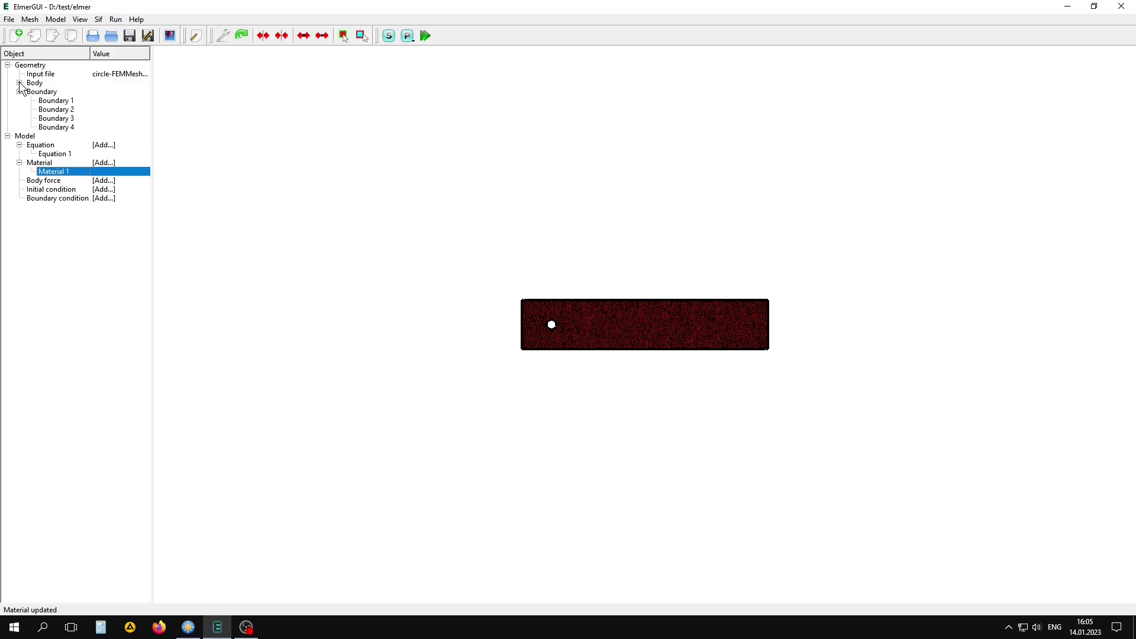
left_click(20, 82)
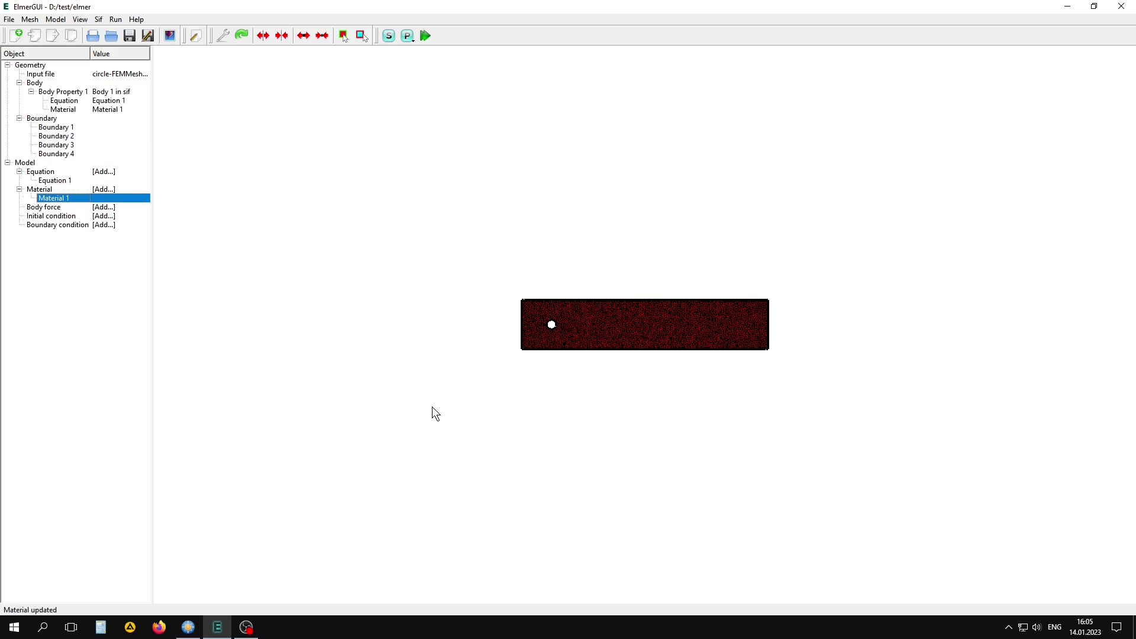
Create a new boundary condition named v.
left_click(60, 20)
mouse_move(89, 122)
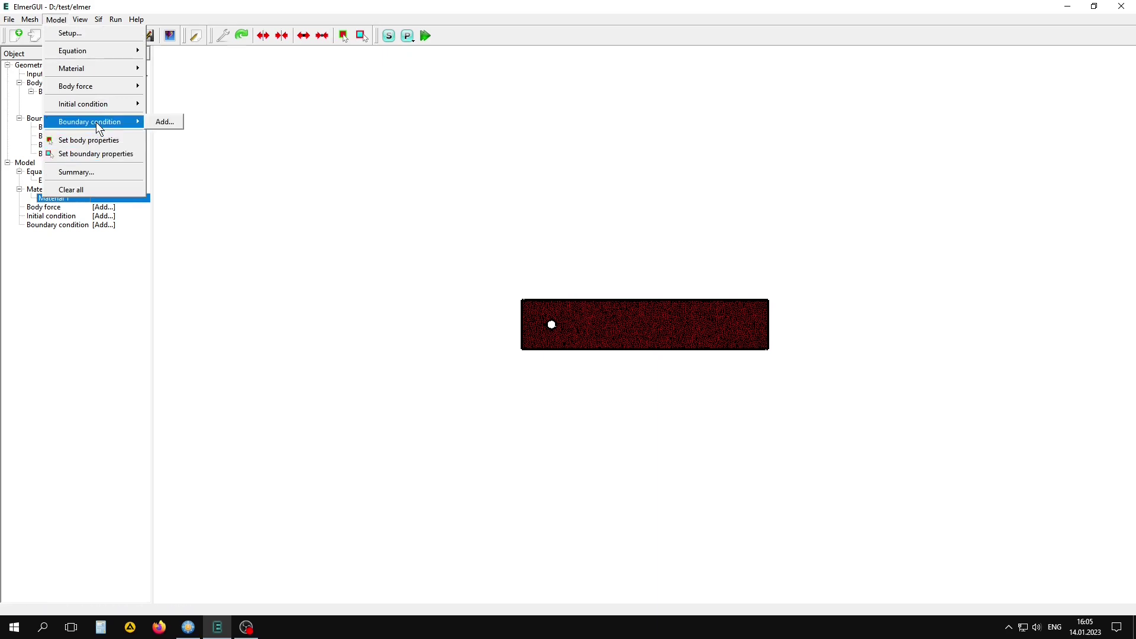
left_click(163, 122)
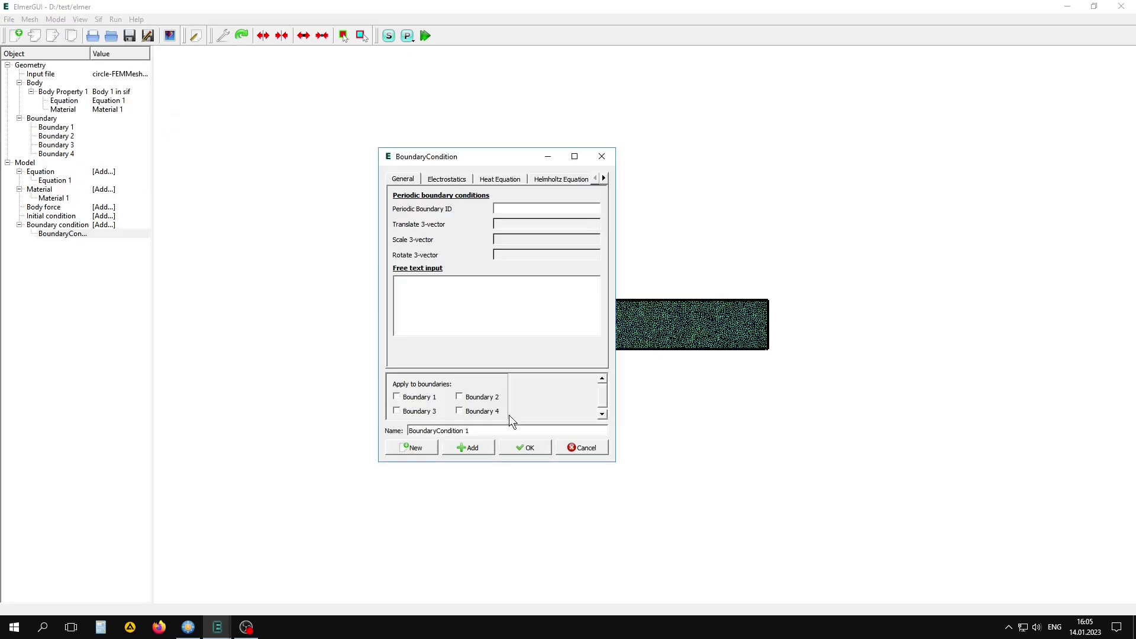
left_click_drag(619, 405, 875, 405)
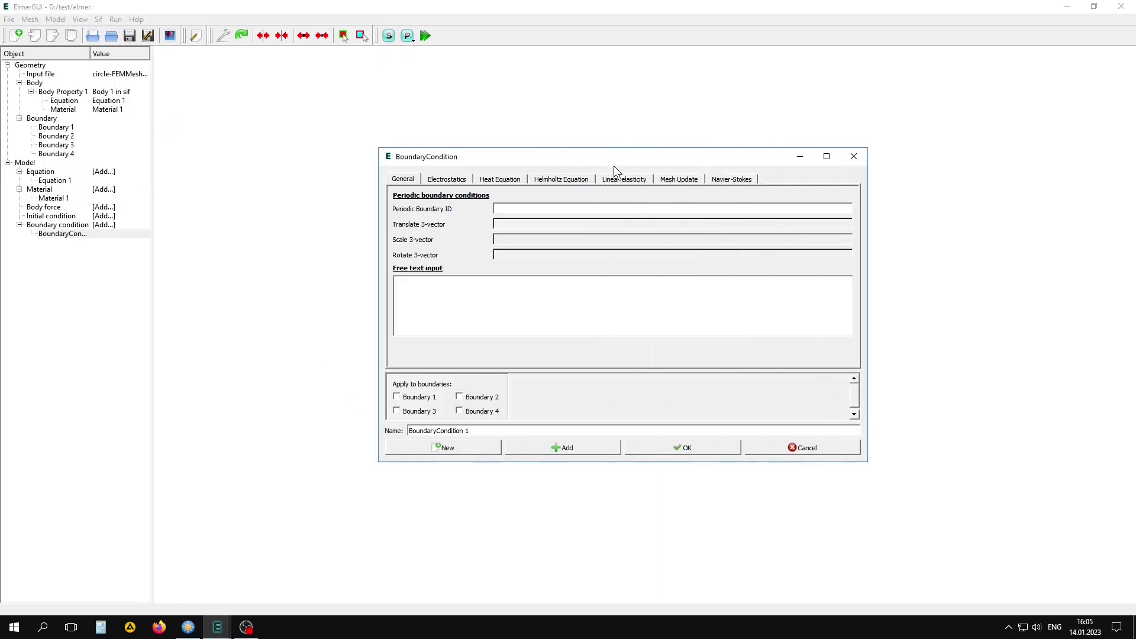
left_click_drag(618, 159, 561, 154)
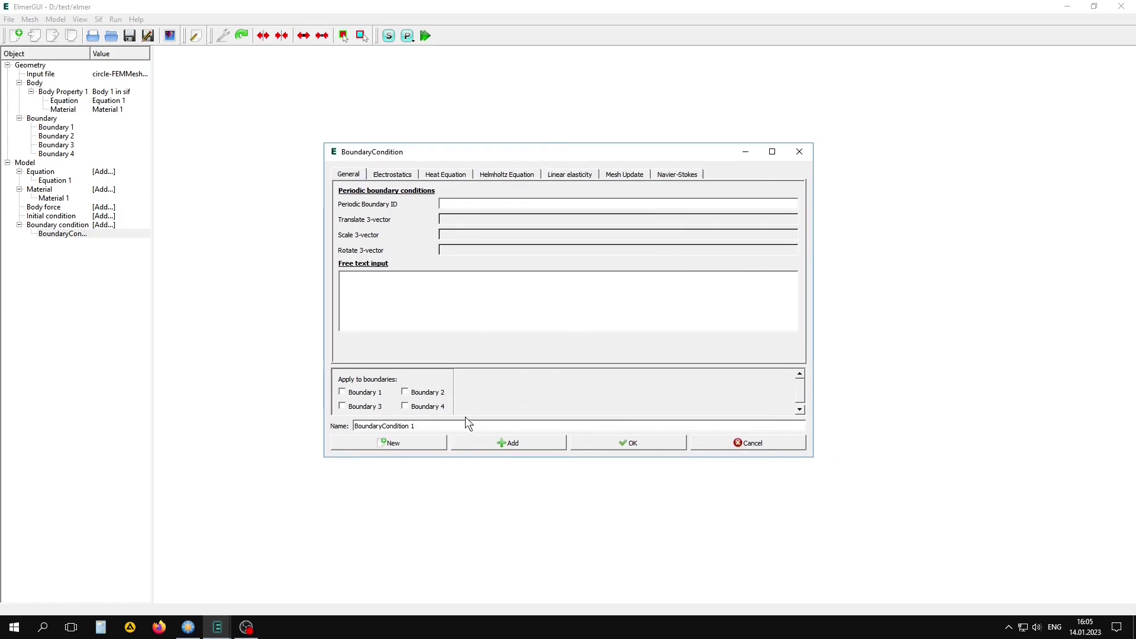
left_click_drag(458, 426, 301, 426)
type("v")
Enter the Navier-Stokes Velocity 1 inflow value for boundary condition v and save it.
left_click(688, 171)
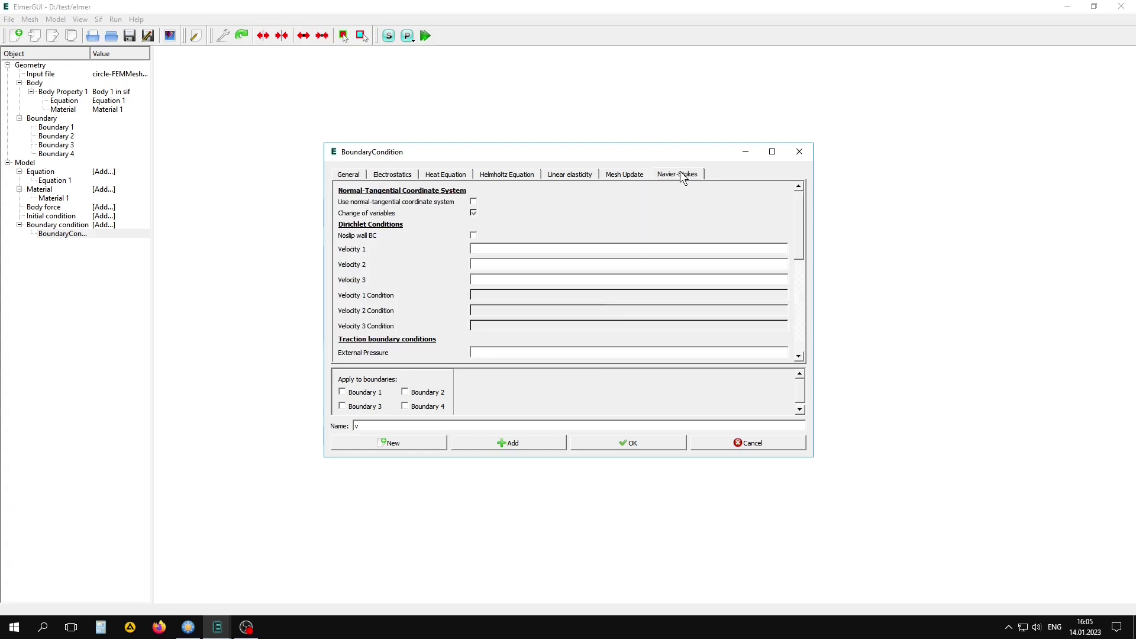
left_click(488, 249)
type("5")
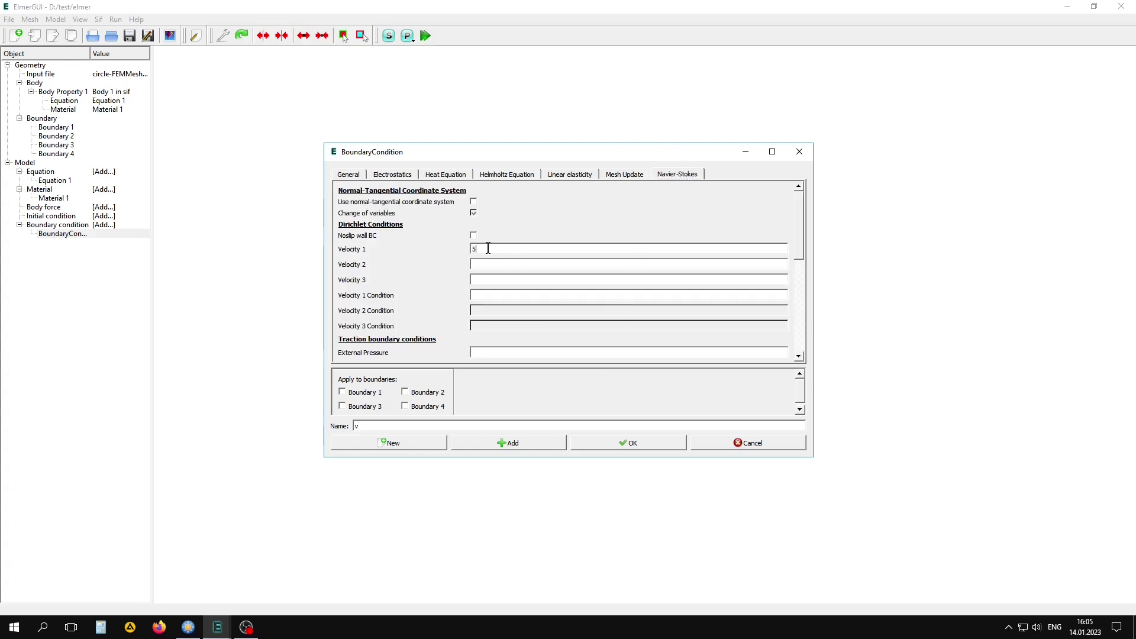
type("0")
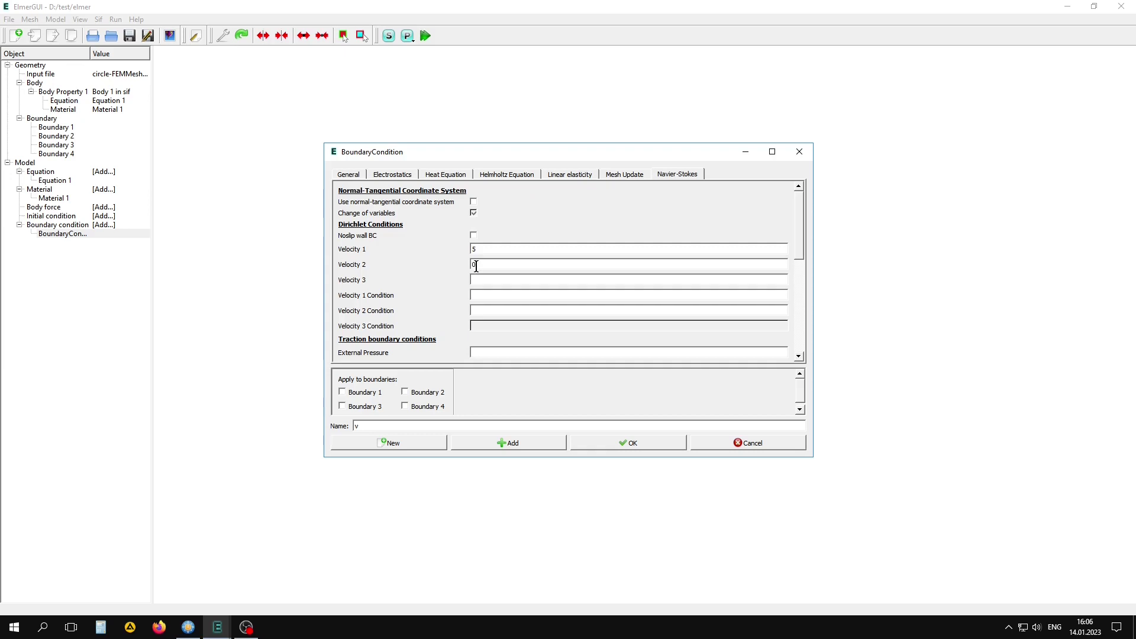
left_click(506, 445)
left_click(630, 444)
left_click(50, 22)
mouse_move(89, 121)
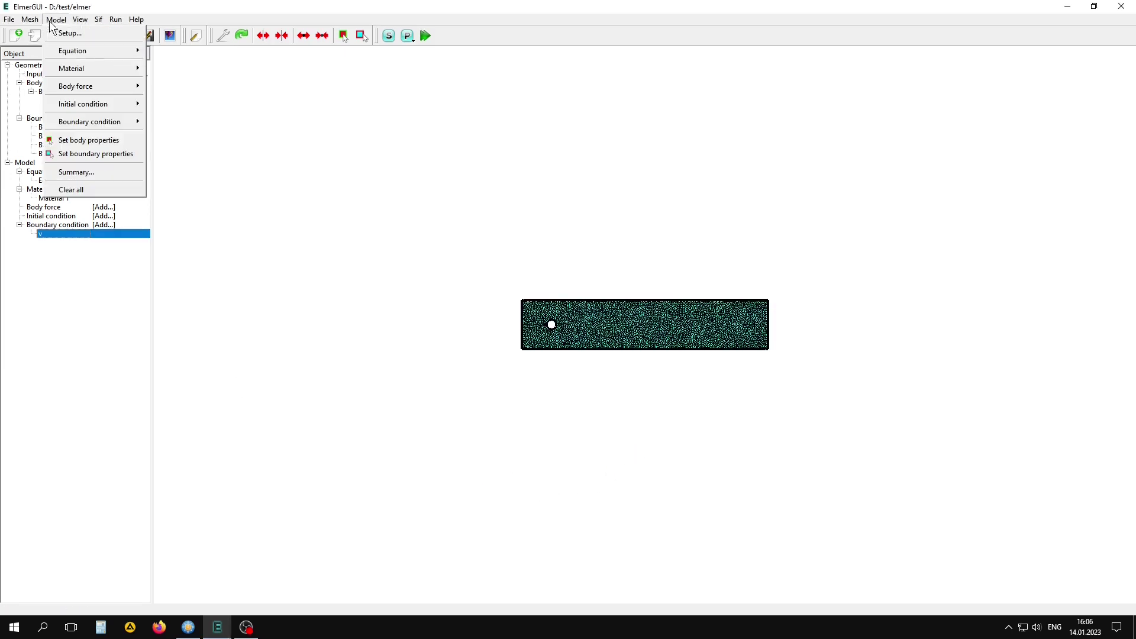
Create boundary condition 0 with Navier-Stokes Velocity 2 set to 0.
left_click(164, 122)
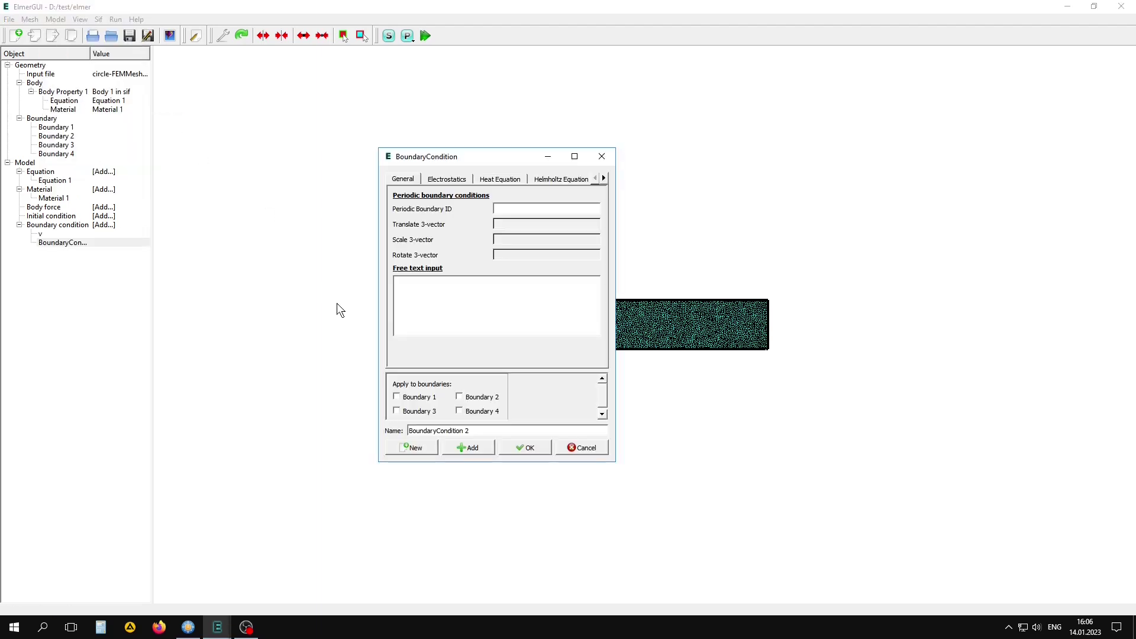
left_click_drag(617, 253, 903, 255)
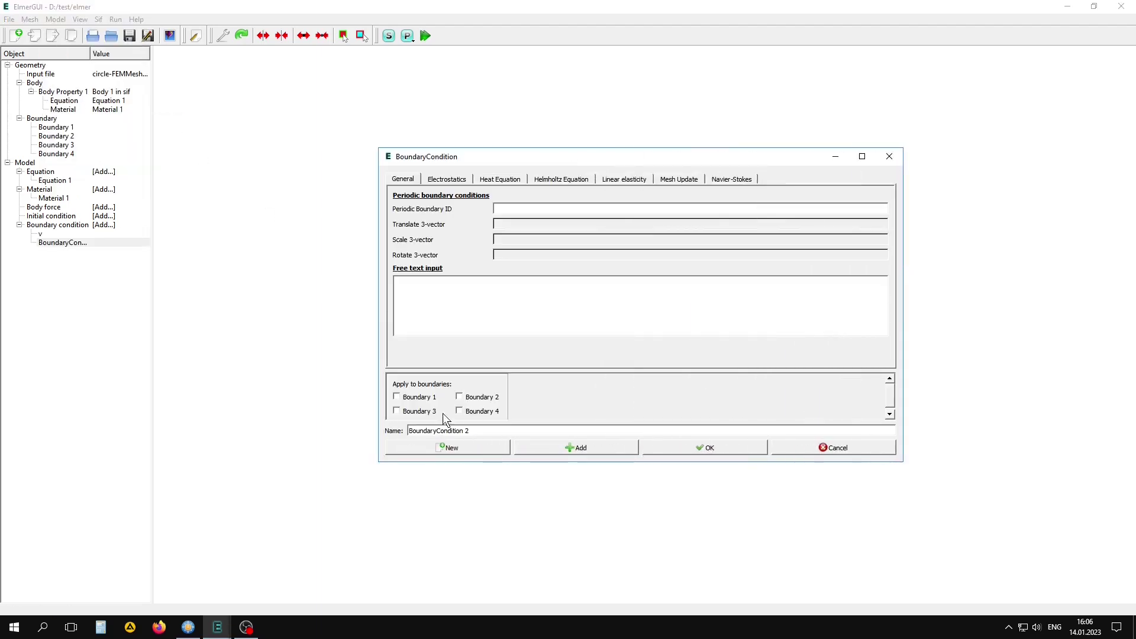
triple_click(486, 432)
type("0")
left_click(733, 179)
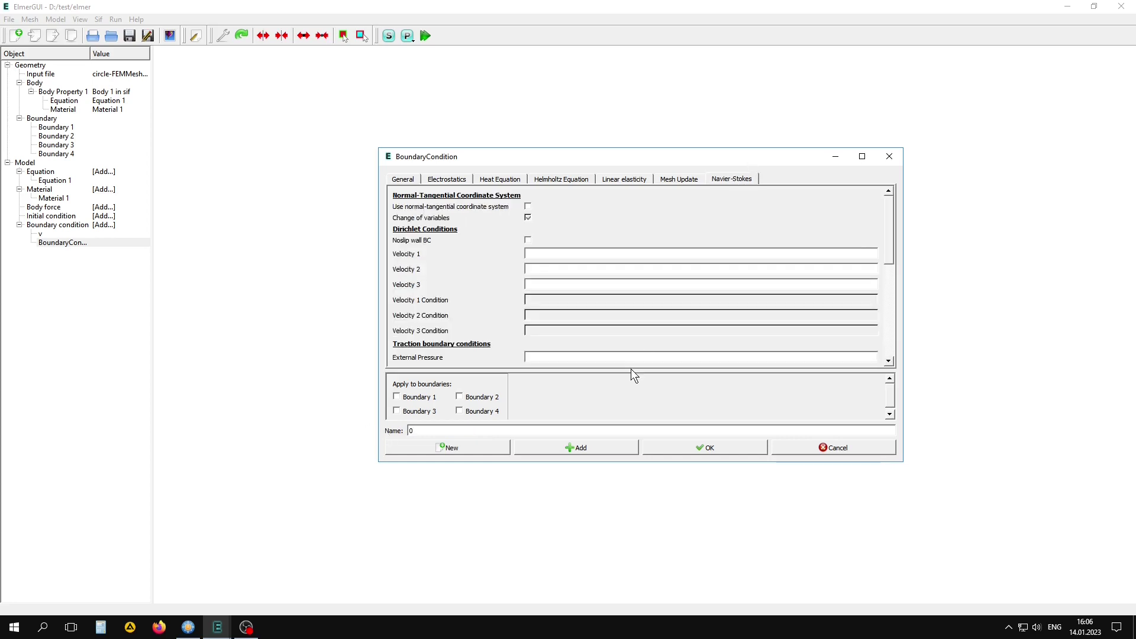
left_click(535, 269)
type("0")
left_click(558, 445)
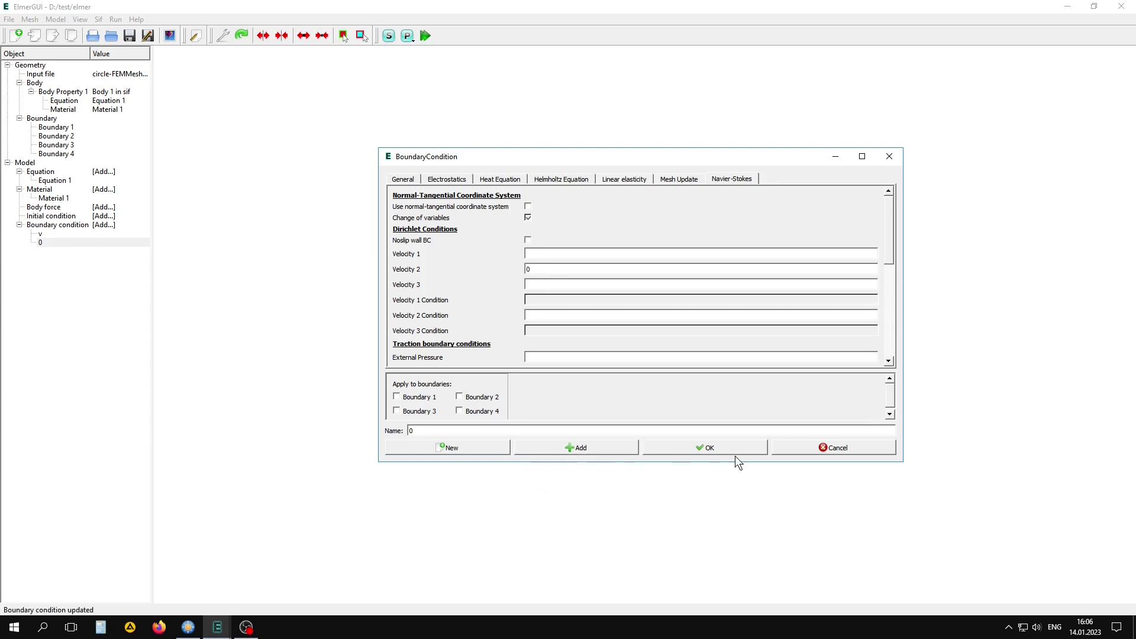
left_click(726, 449)
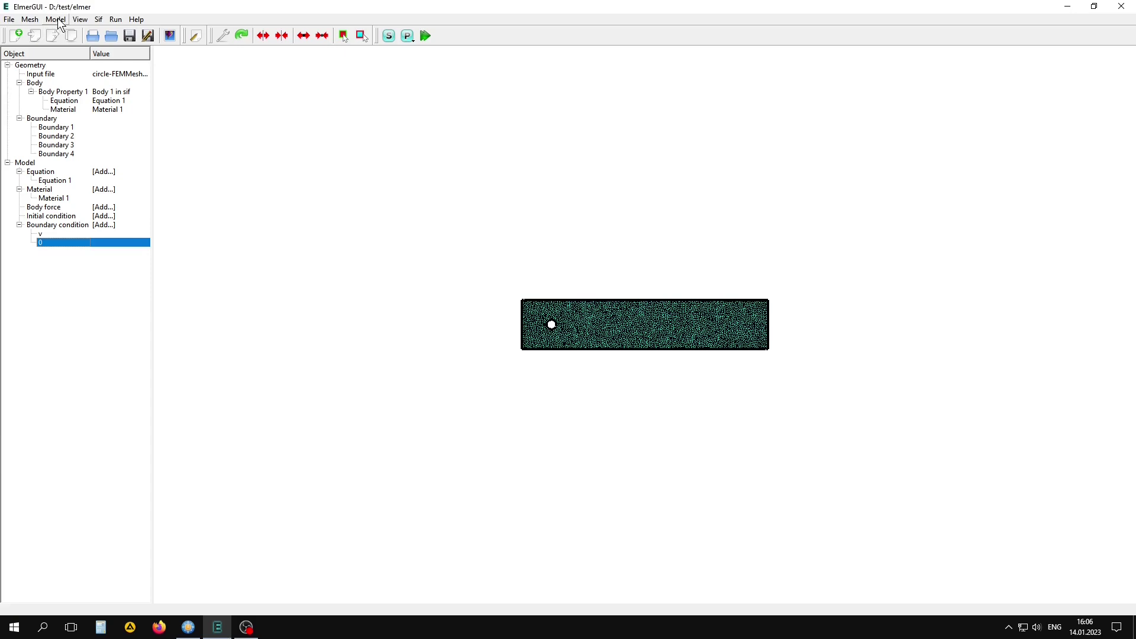
Add a third boundary condition named 's' with Noslip wall BC ticked under Navier-Stokes.
left_click(57, 20)
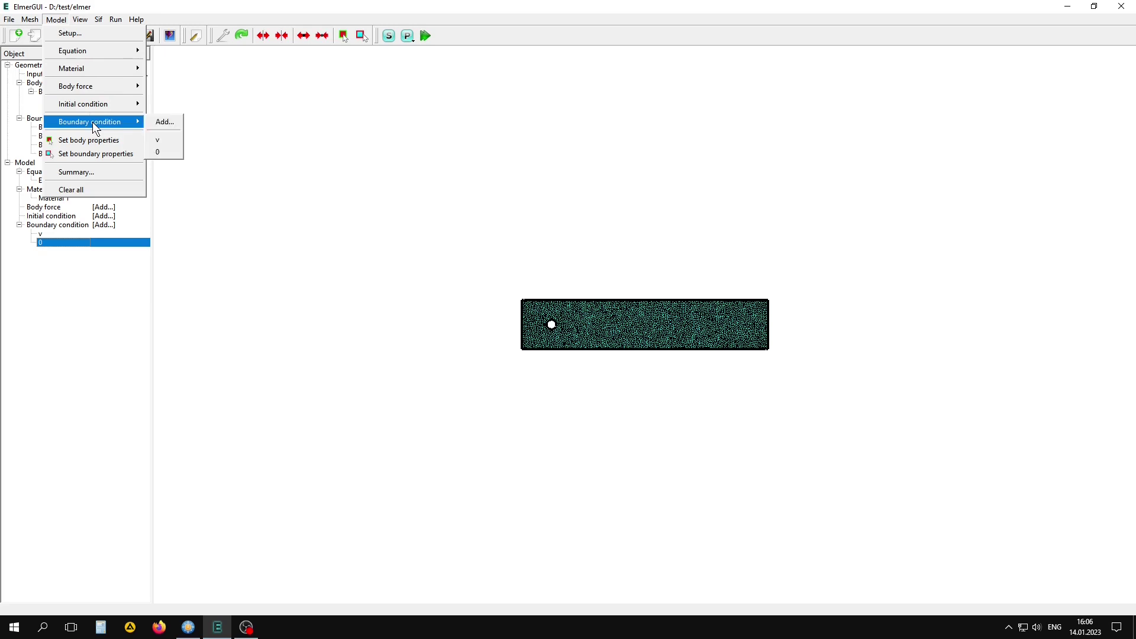
left_click(161, 122)
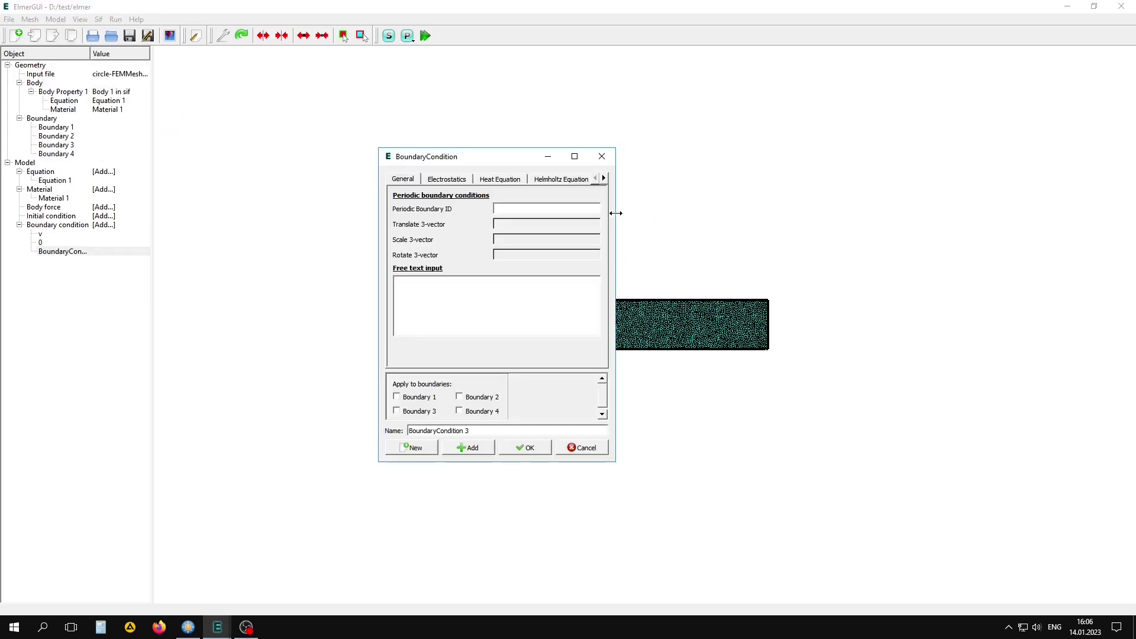
left_click_drag(615, 213, 935, 237)
left_click_drag(473, 431, 359, 436)
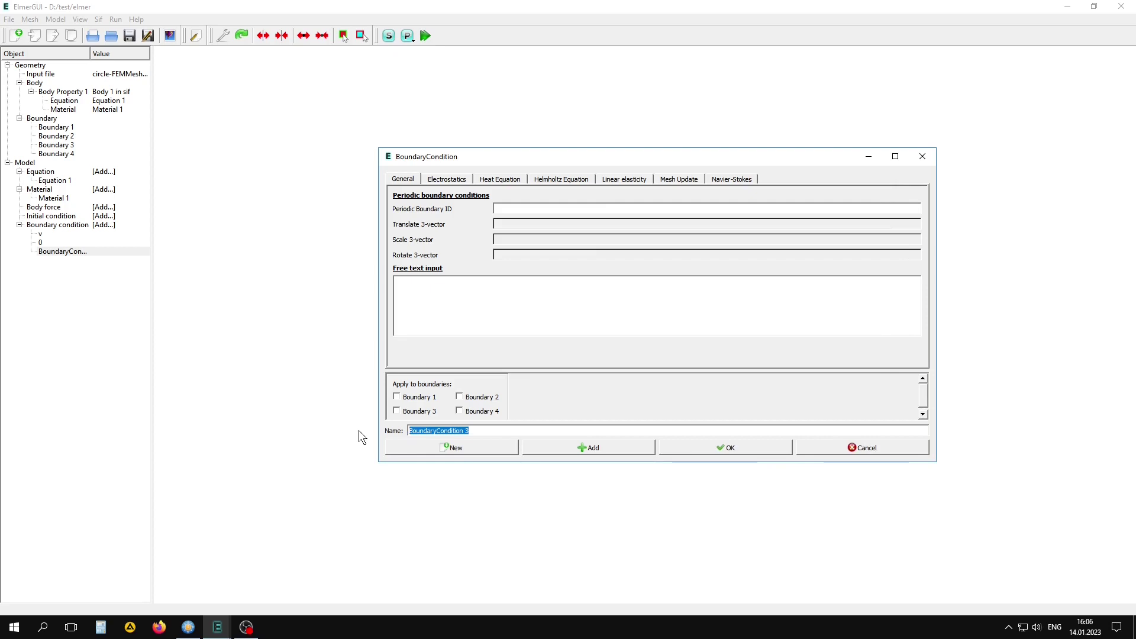
type("s")
left_click(747, 180)
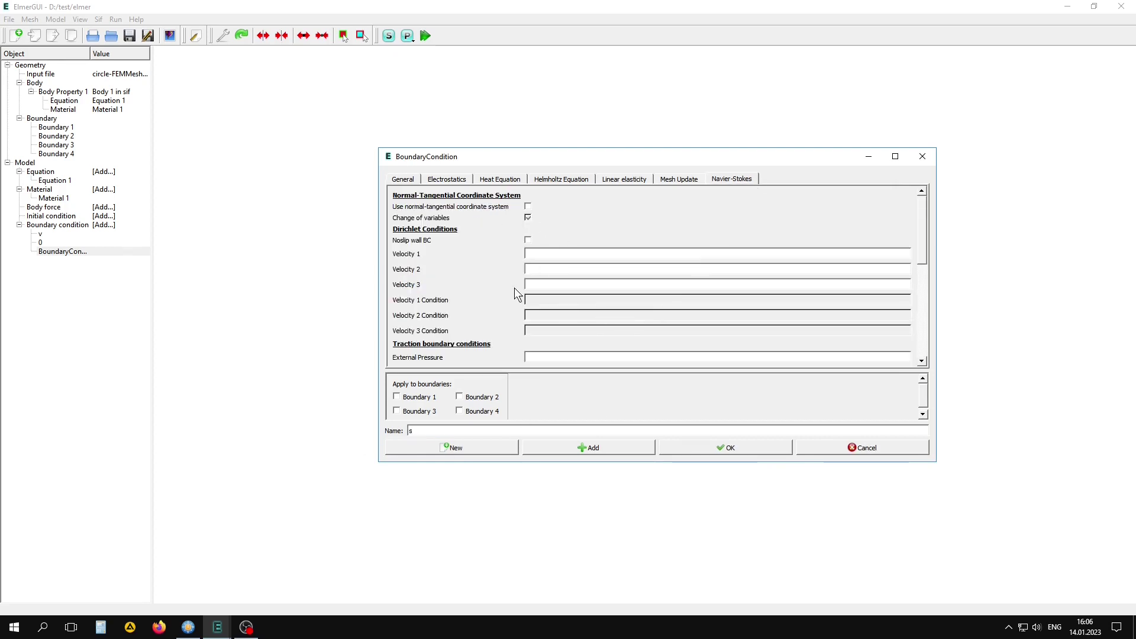
left_click(527, 239)
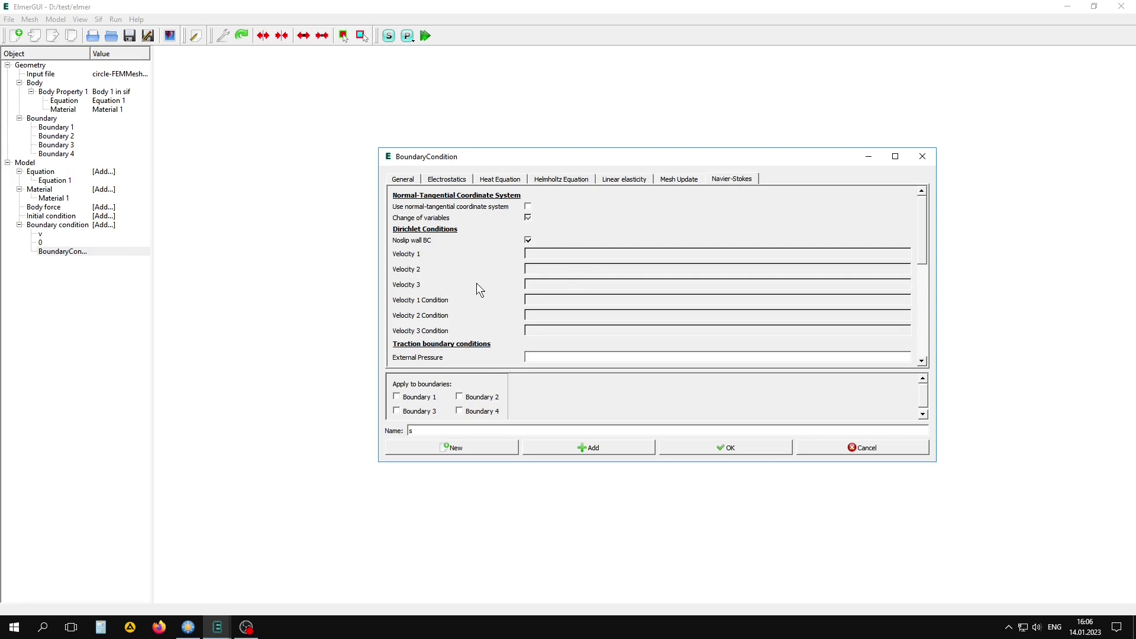
left_click(582, 450)
left_click(720, 448)
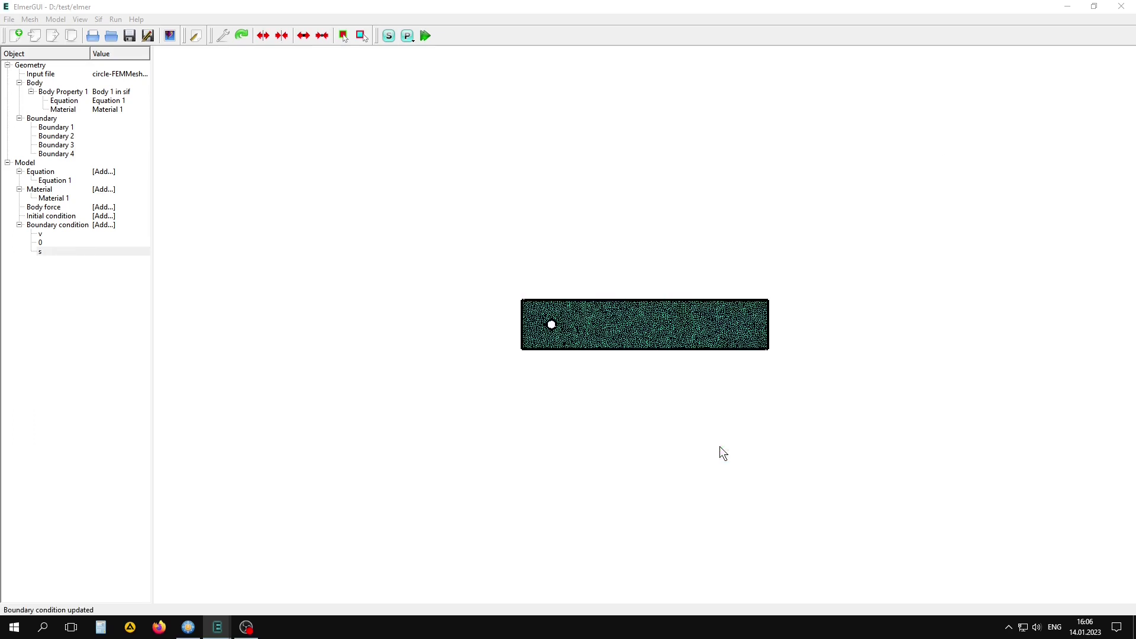
Add a fourth boundary condition 'kr' with Velocity 1 and Velocity 2 both set to 0.
left_click(55, 20)
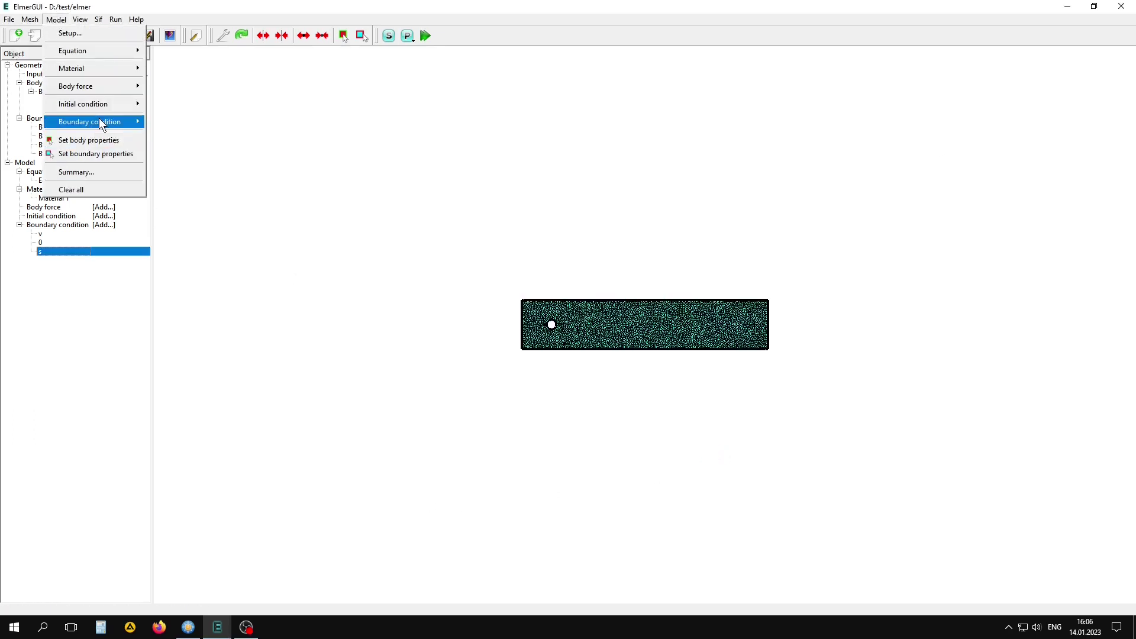
mouse_move(89, 122)
left_click(164, 121)
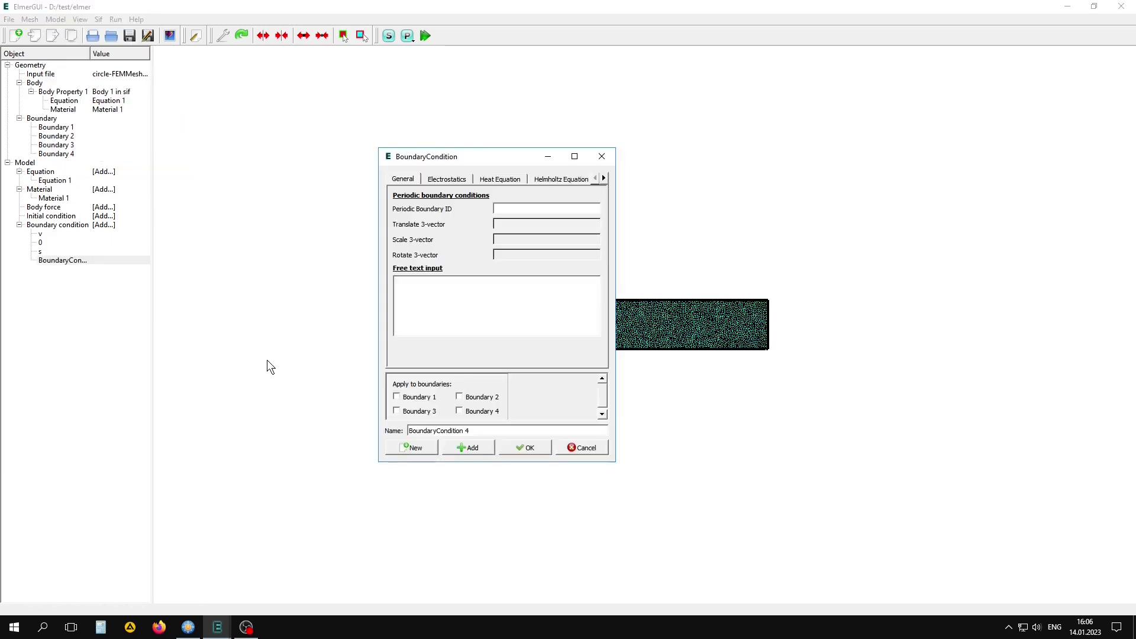
left_click_drag(476, 153, 358, 155)
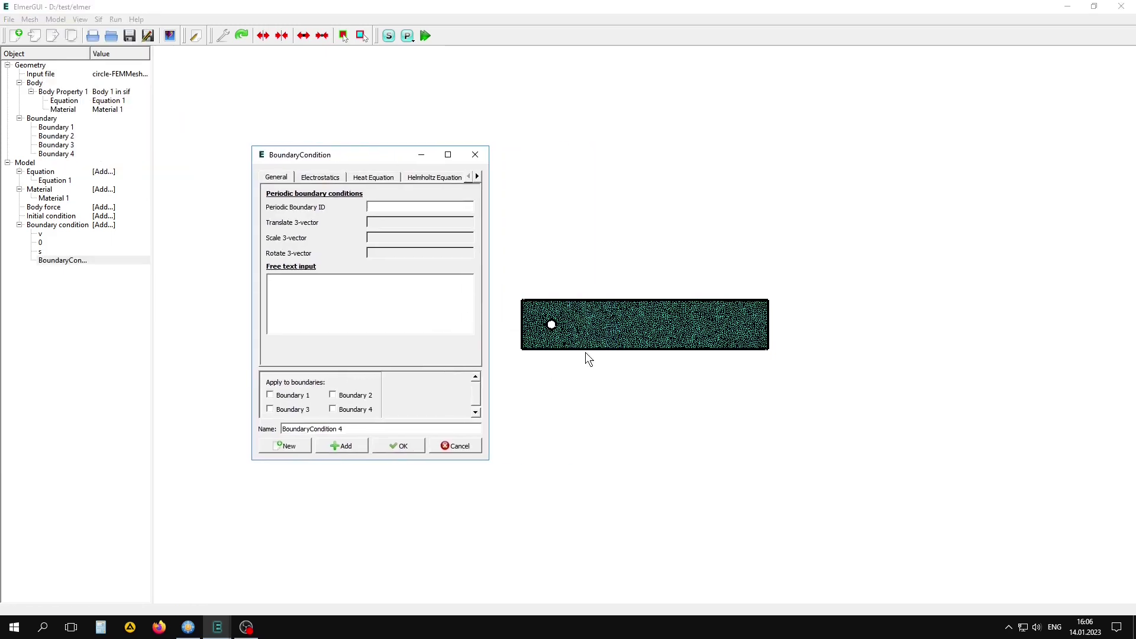
left_click_drag(492, 321, 834, 321)
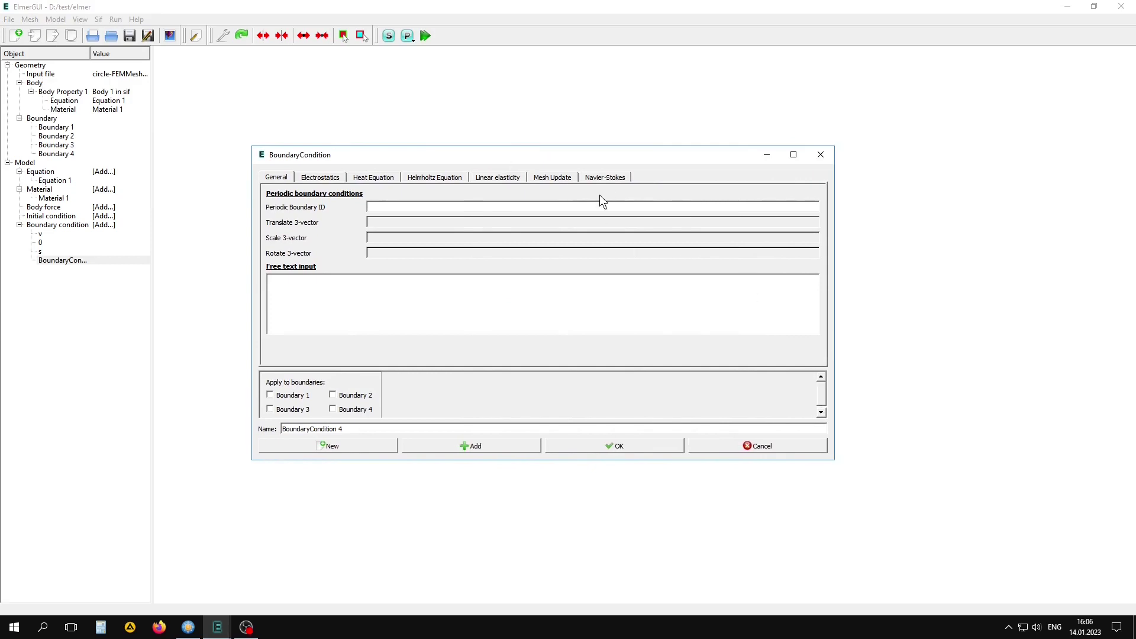
left_click(607, 178)
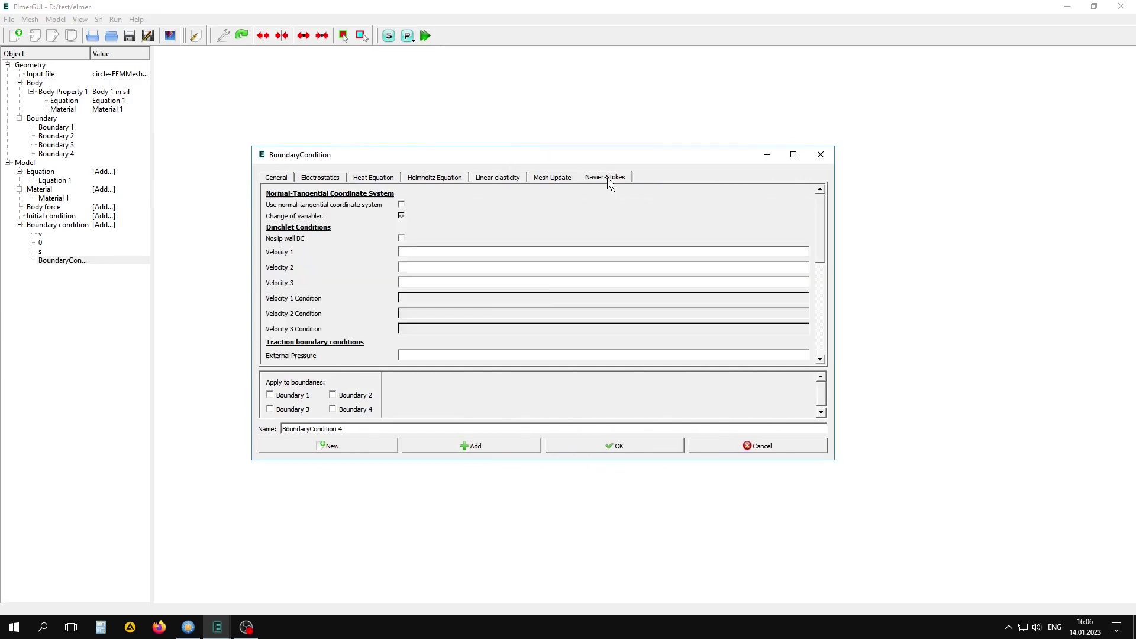
left_click(411, 256)
type("00")
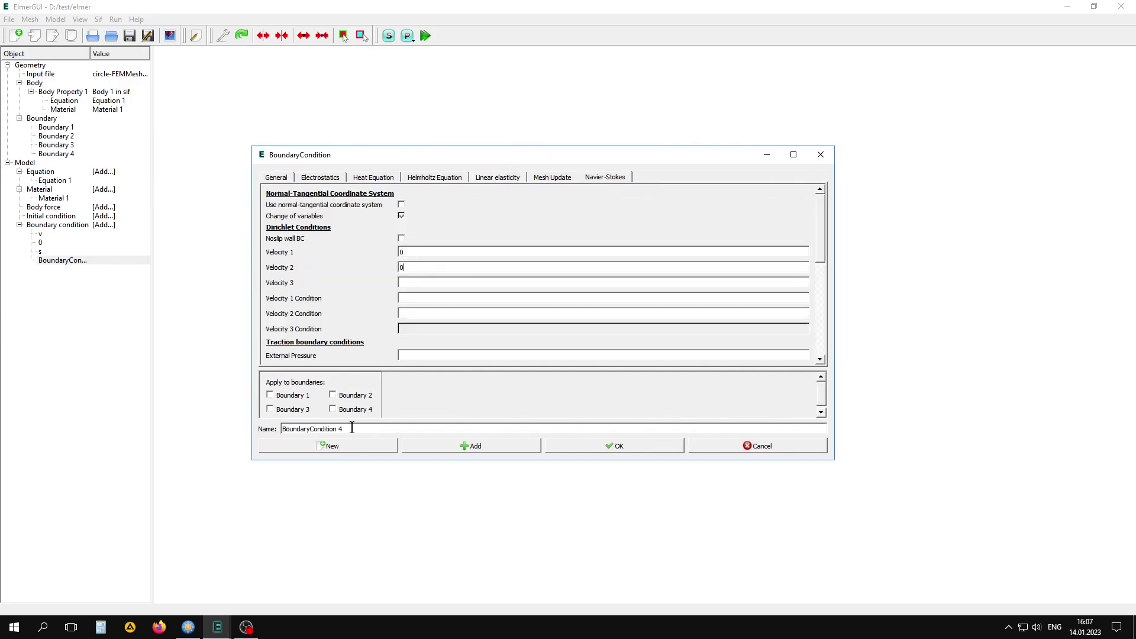
left_click_drag(343, 429, 243, 438)
type("kr")
left_click(629, 446)
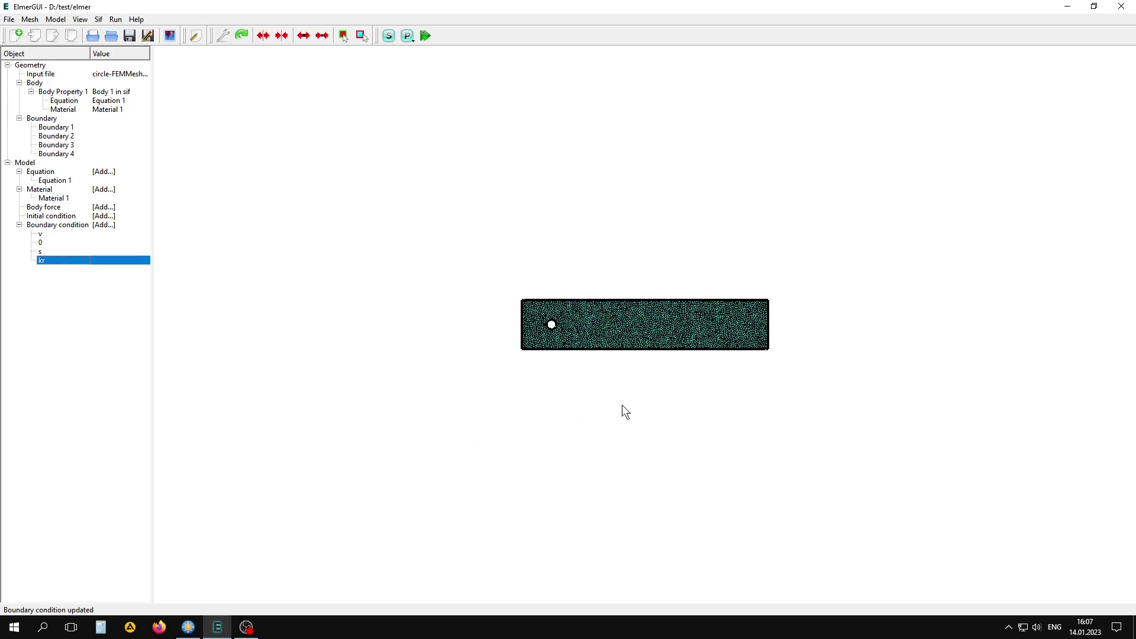
Assign condition v to the left inlet edge and 0 to the right outlet edge.
scroll(627, 404, "up", 1)
scroll(627, 403, "up", 3)
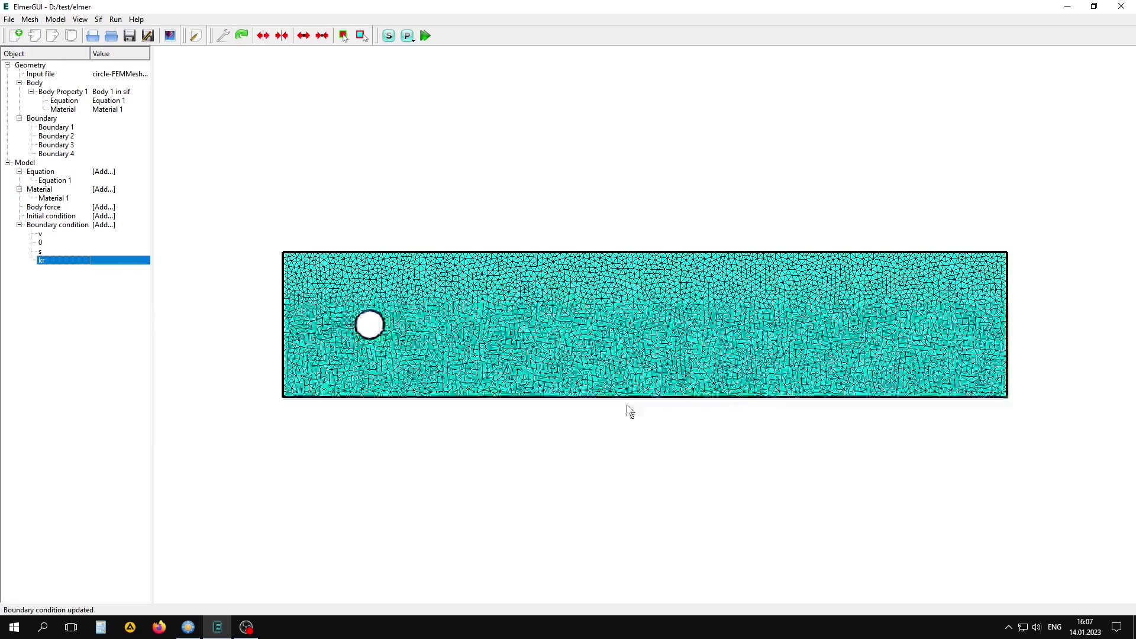
scroll(626, 403, "up", 1)
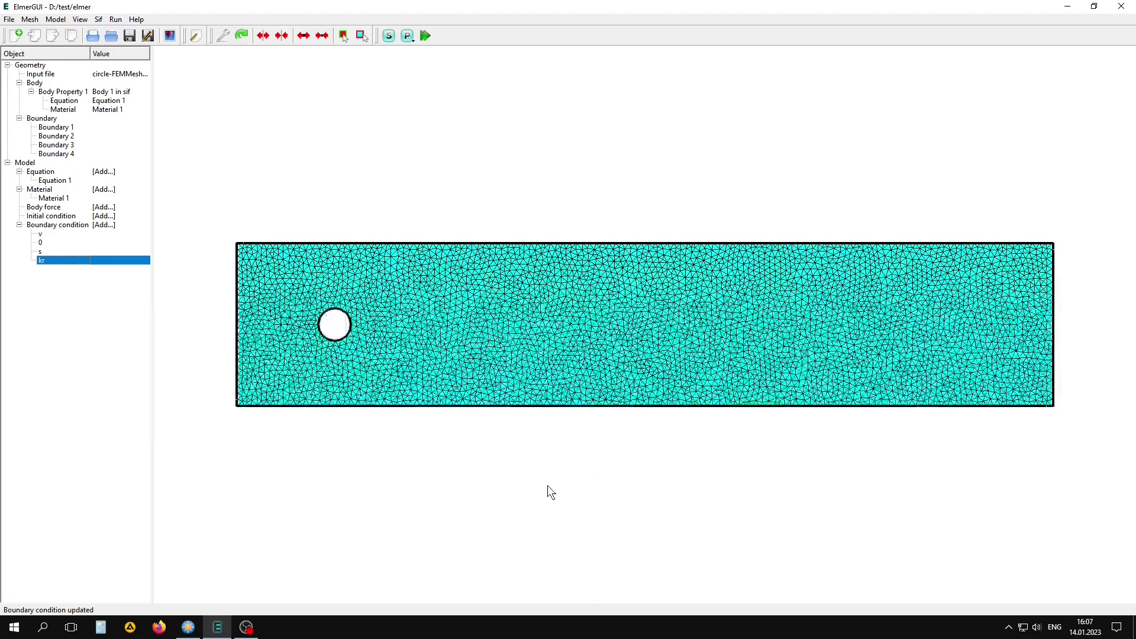
left_click(360, 36)
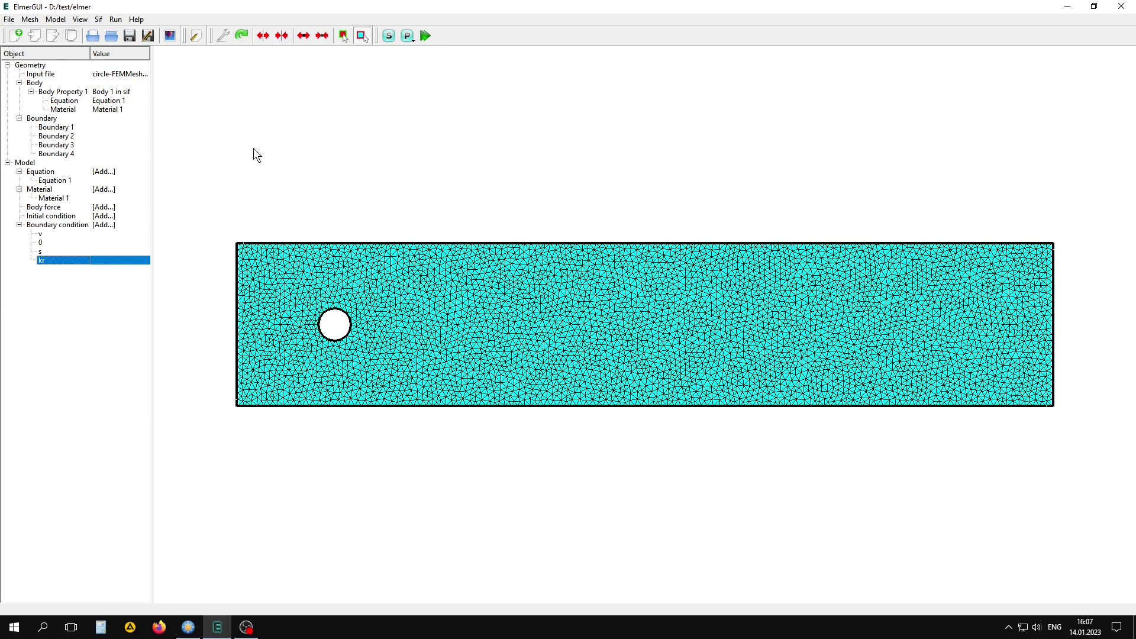
double_click(237, 331)
left_click(591, 302)
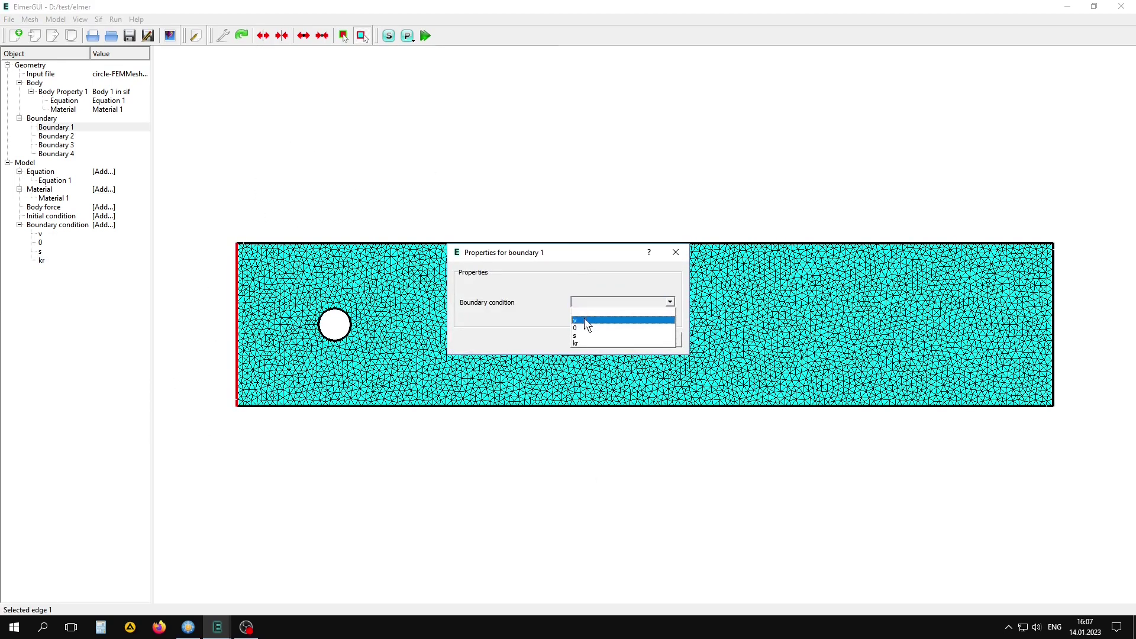
left_click(584, 317)
left_click(610, 340)
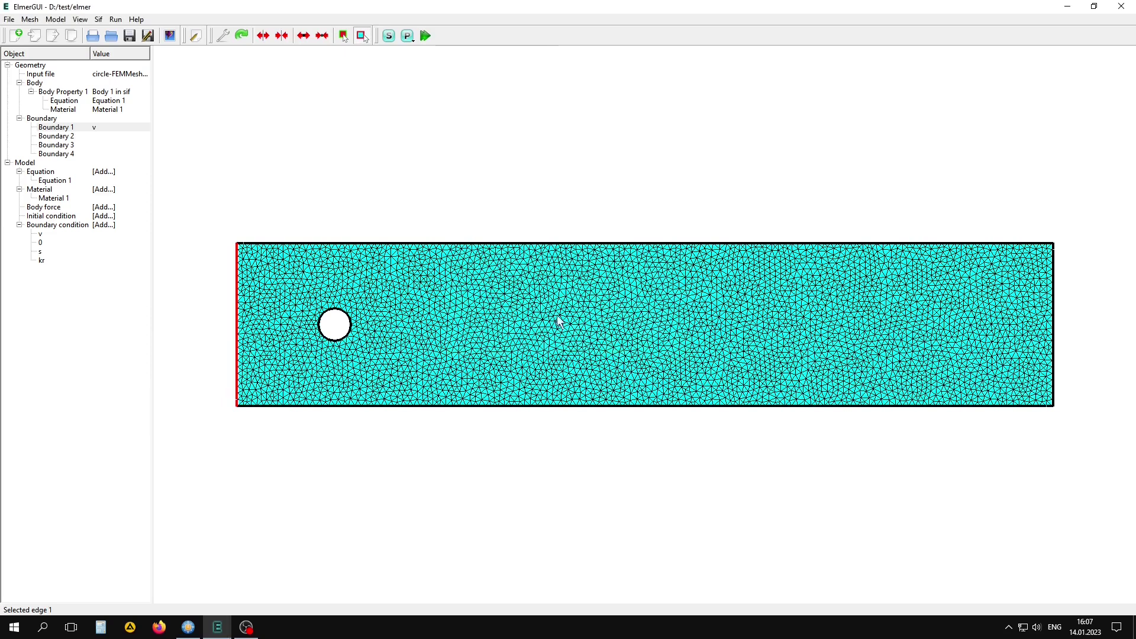
double_click(1054, 314)
left_click(613, 304)
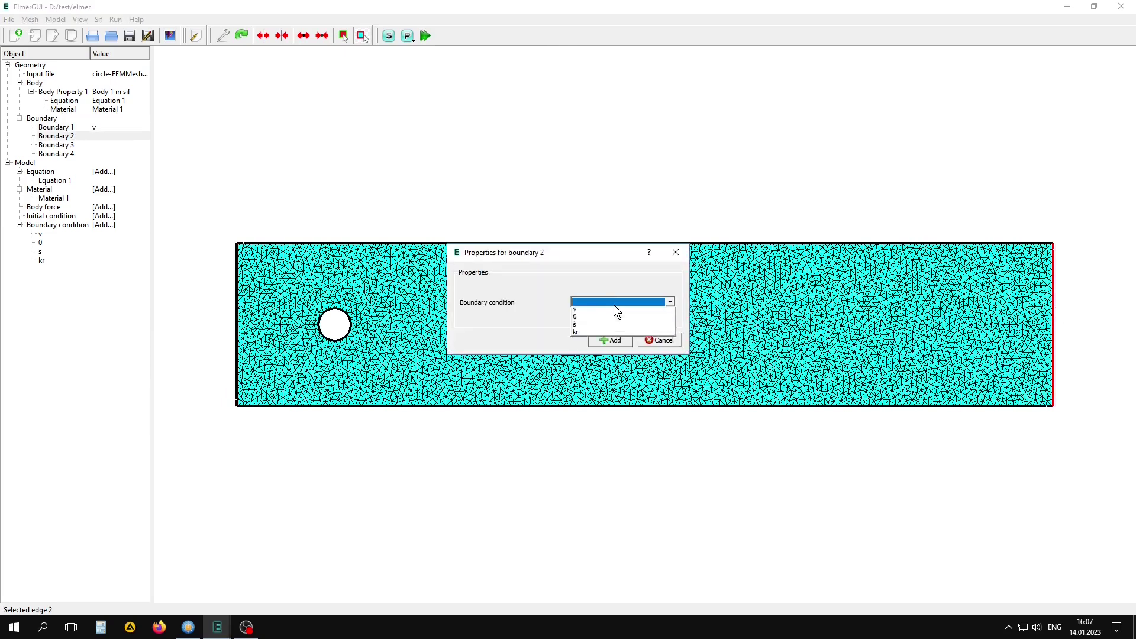
left_click(590, 327)
left_click(609, 342)
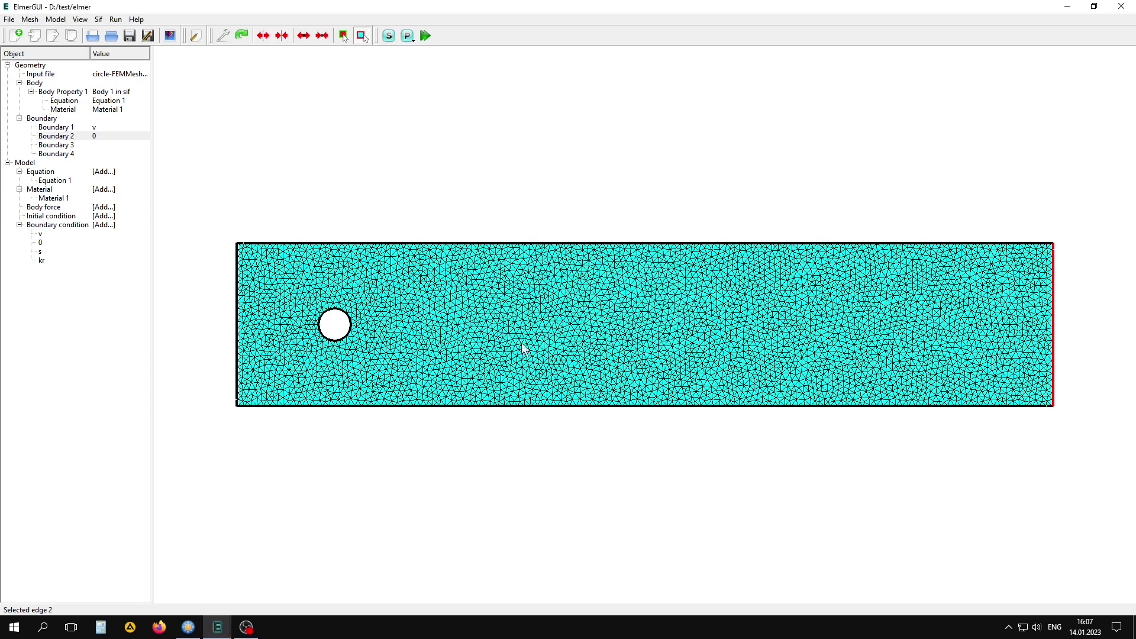
Assign condition s to the channel walls and kr to the cylinder boundary.
double_click(498, 243)
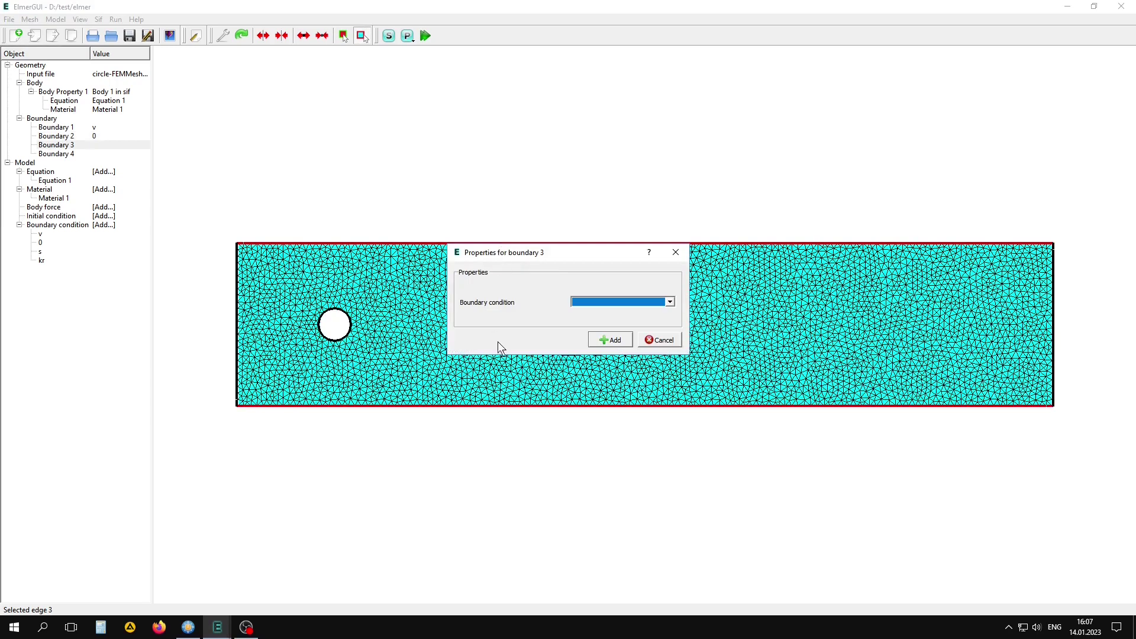
left_click(599, 339)
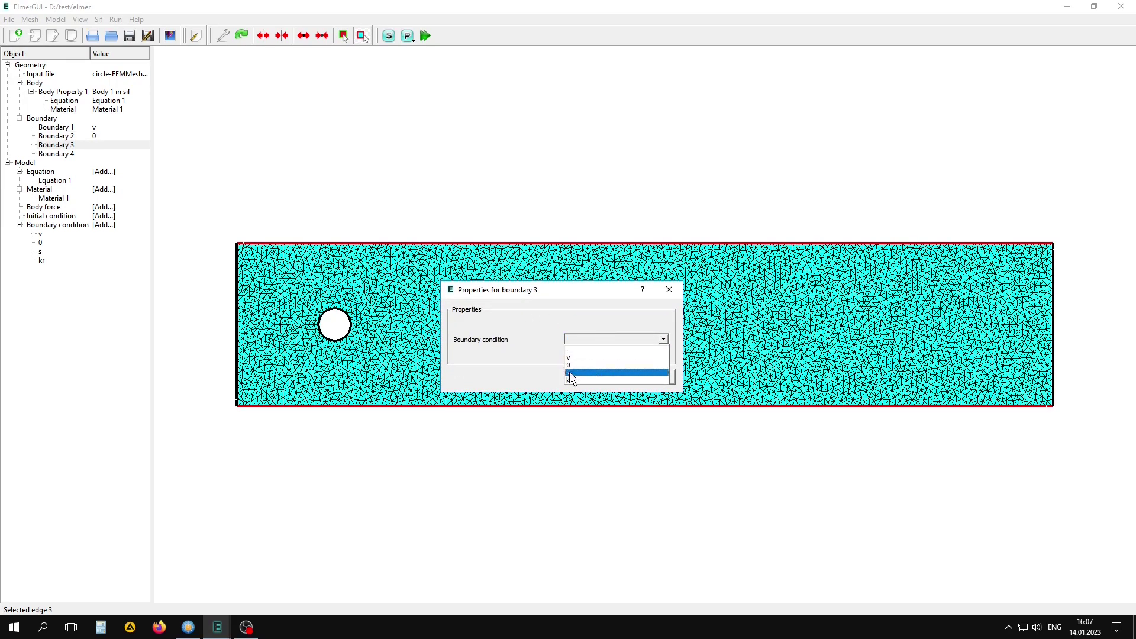
left_click(571, 373)
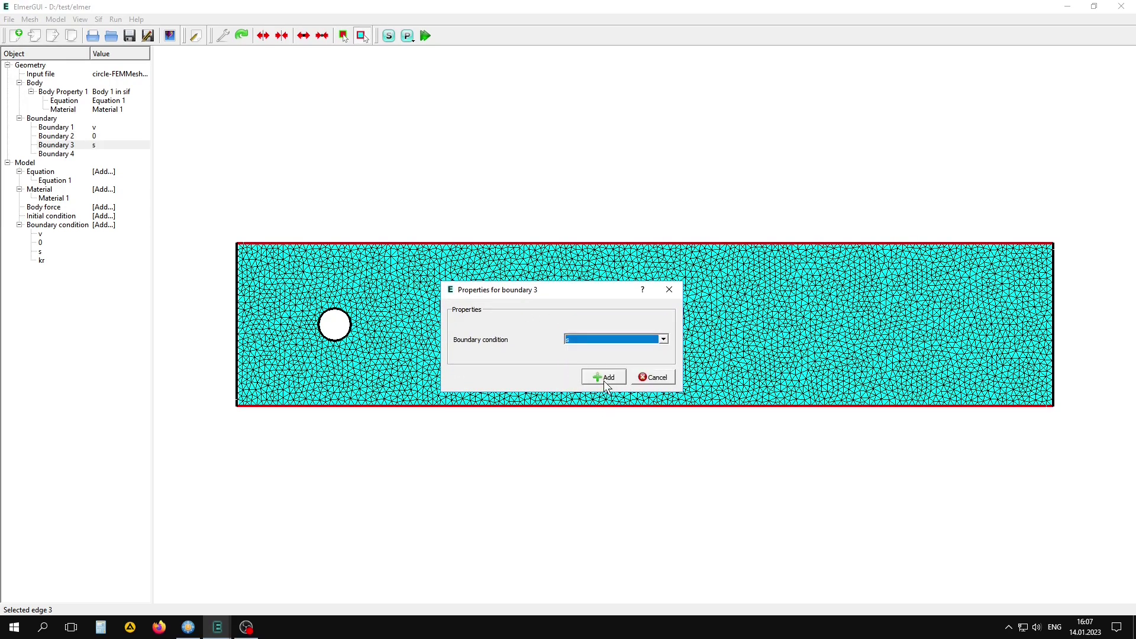
double_click(328, 316)
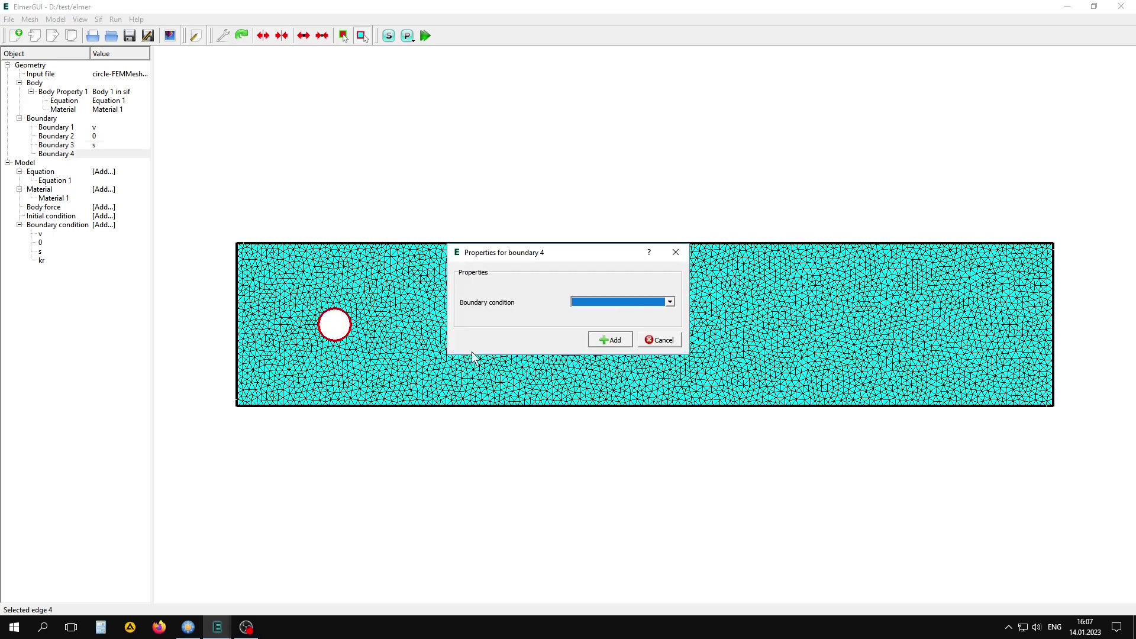
left_click(612, 303)
left_click(576, 343)
left_click(609, 338)
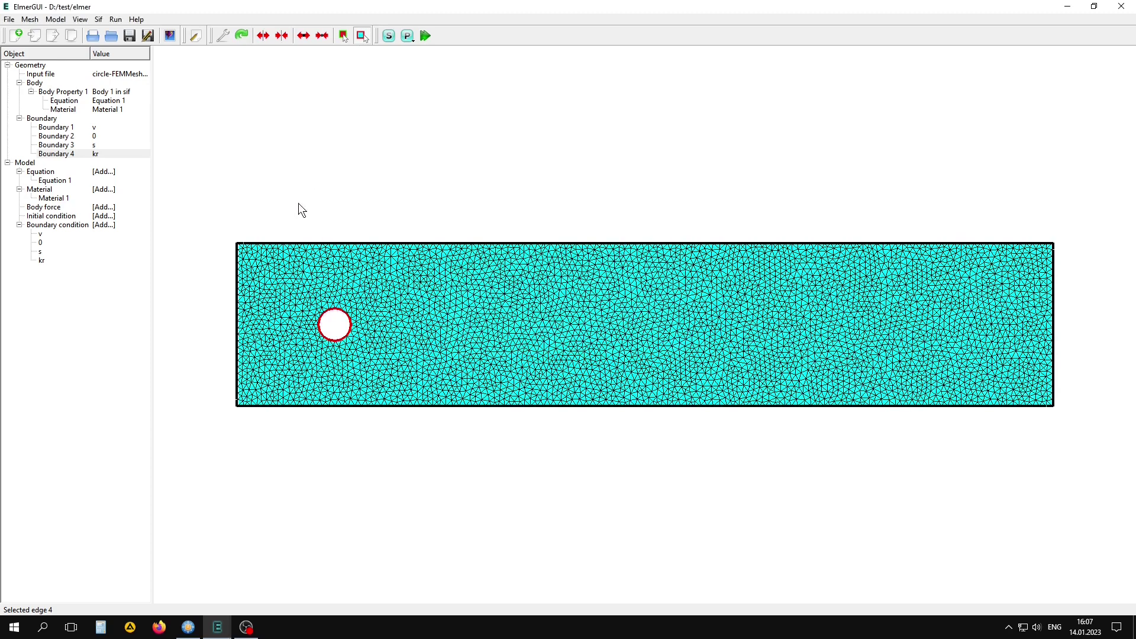
Save the project, generate the solver input file, and scroll through it in the editor.
left_click(53, 37)
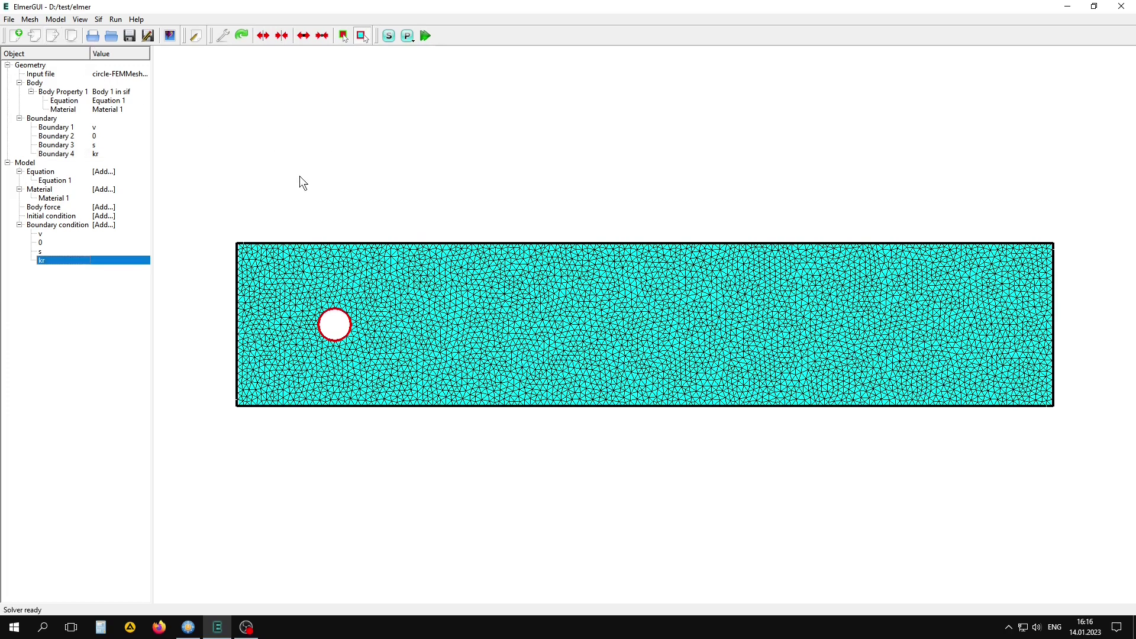
left_click(99, 20)
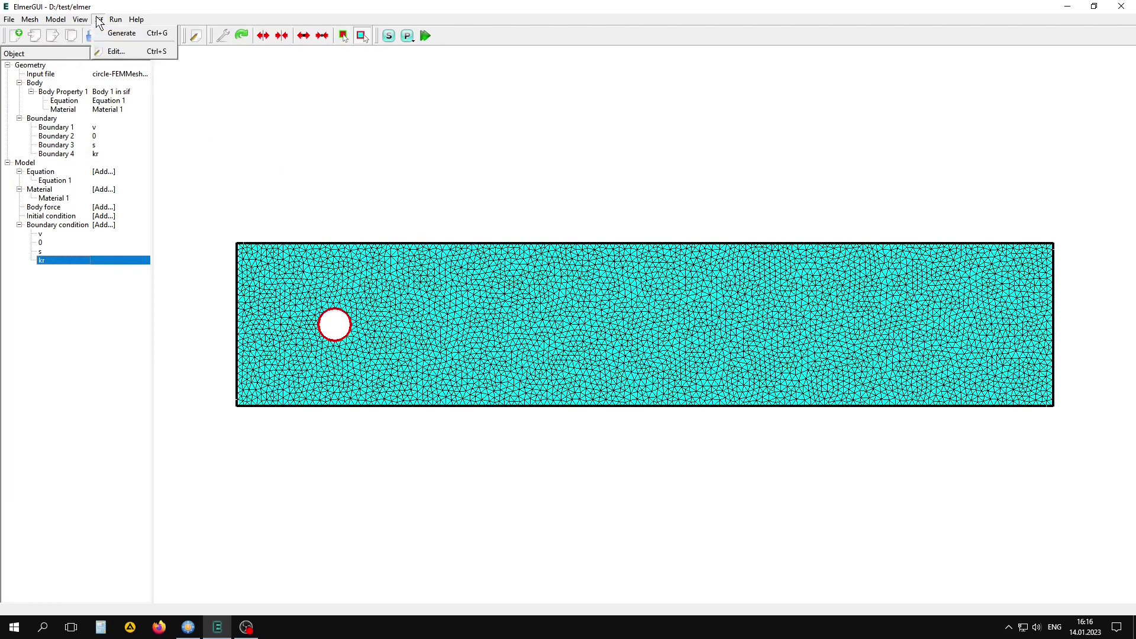
left_click(120, 33)
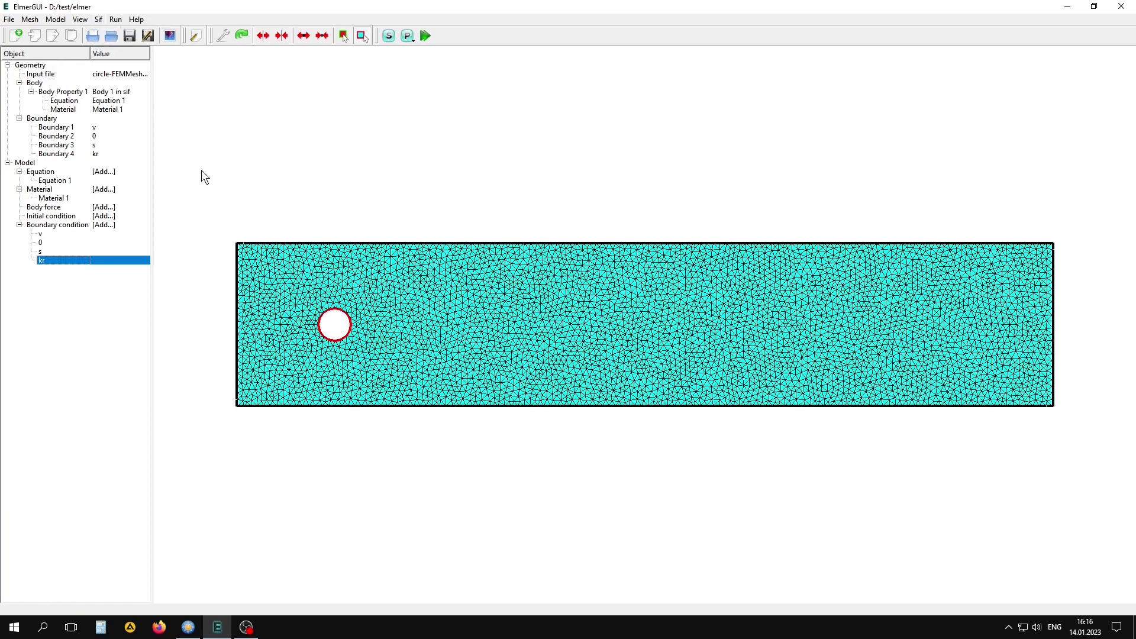
left_click(196, 36)
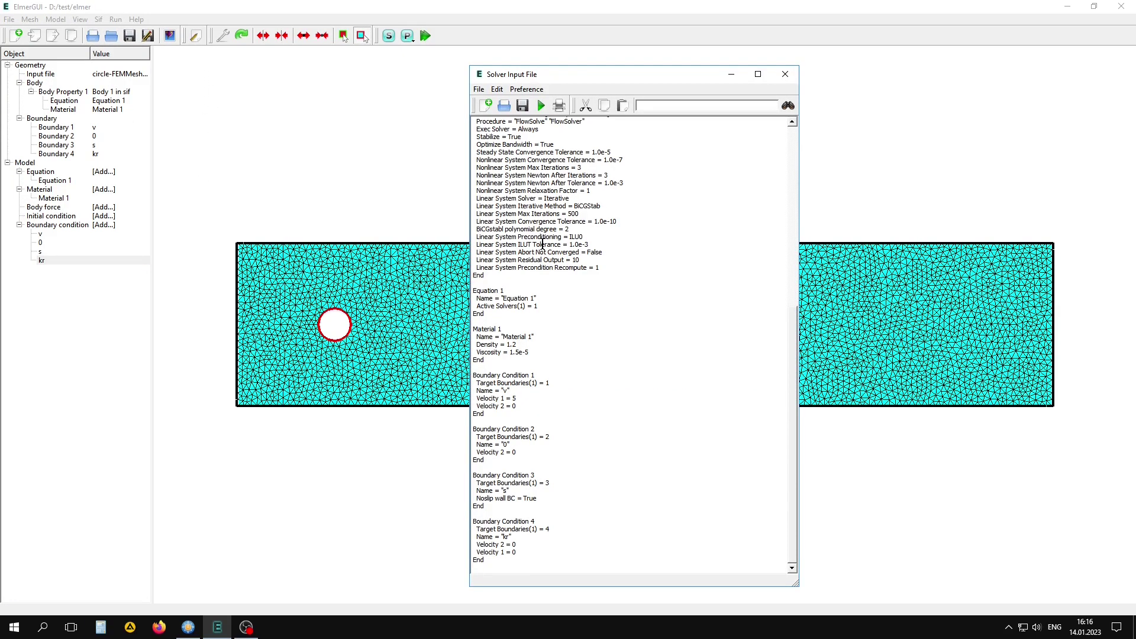
scroll(542, 244, "up", 8)
scroll(542, 244, "up", 6)
scroll(542, 244, "down", 14)
Run ElmerSolver through all 120 transient timesteps until it reports ALL DONE.
left_click(540, 105)
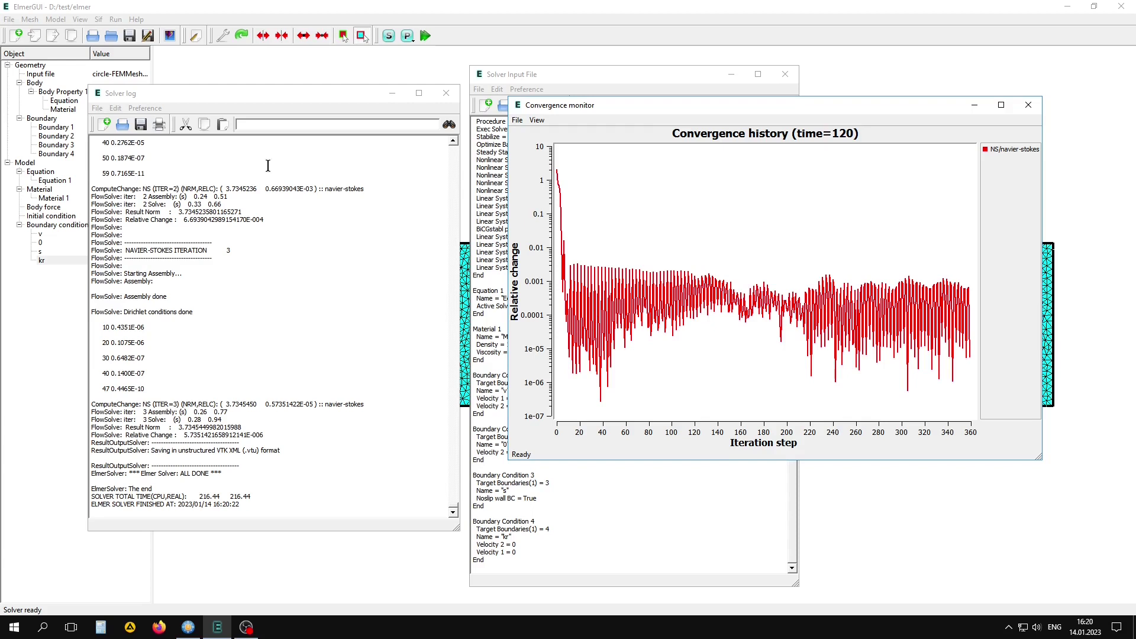
left_click(143, 3)
Launch ElmerVTK and colour the channel surface by velocity_abs.
left_click(115, 20)
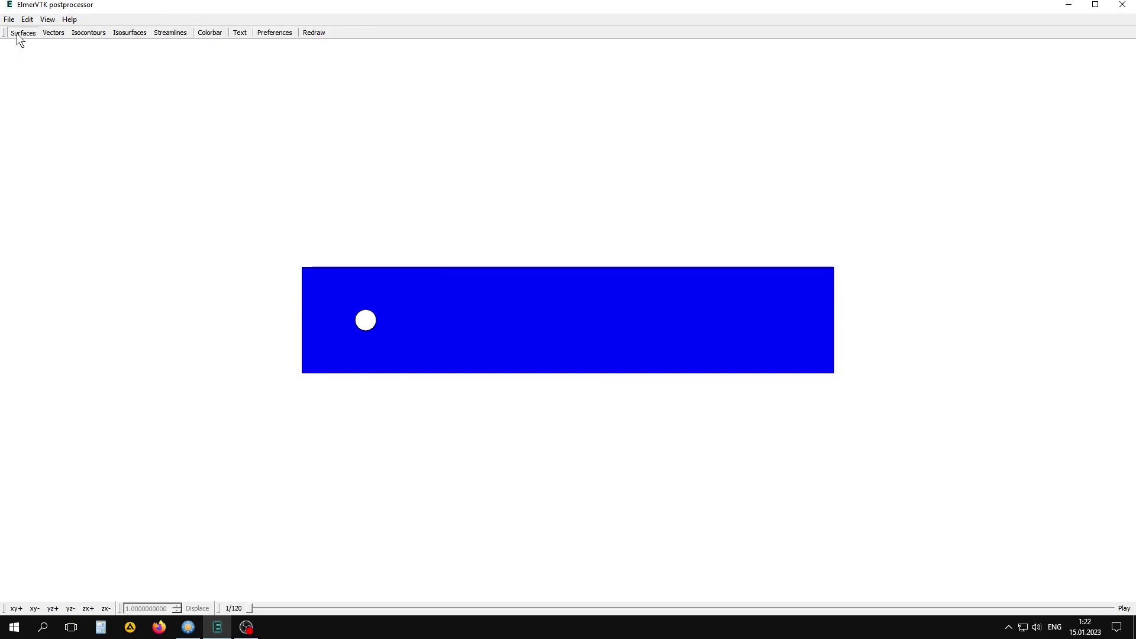
left_click(20, 34)
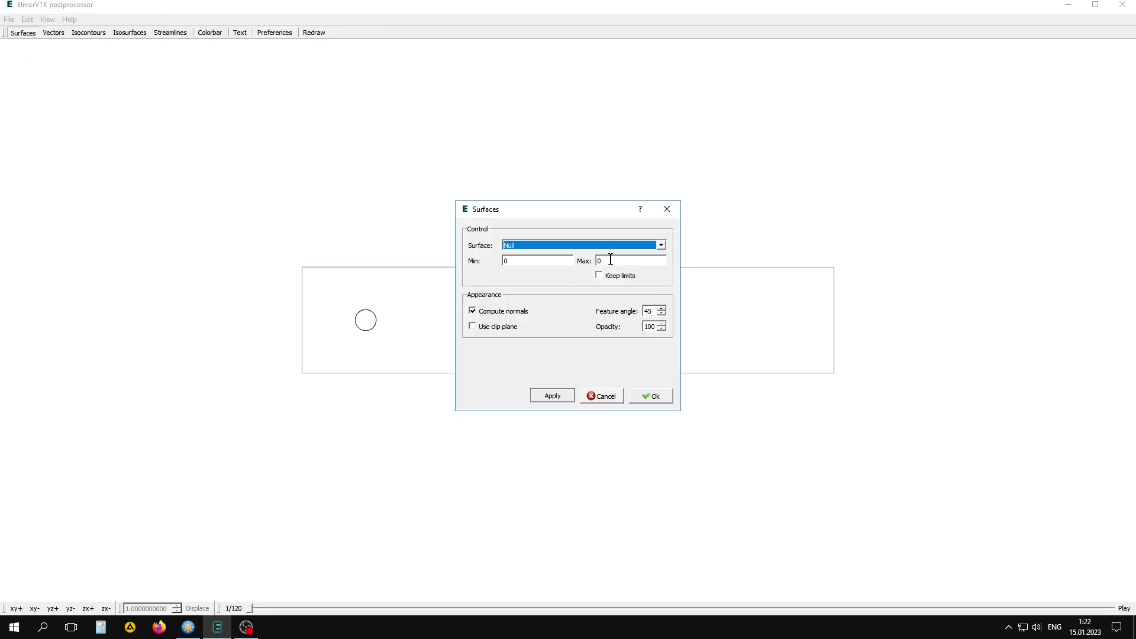
left_click(601, 244)
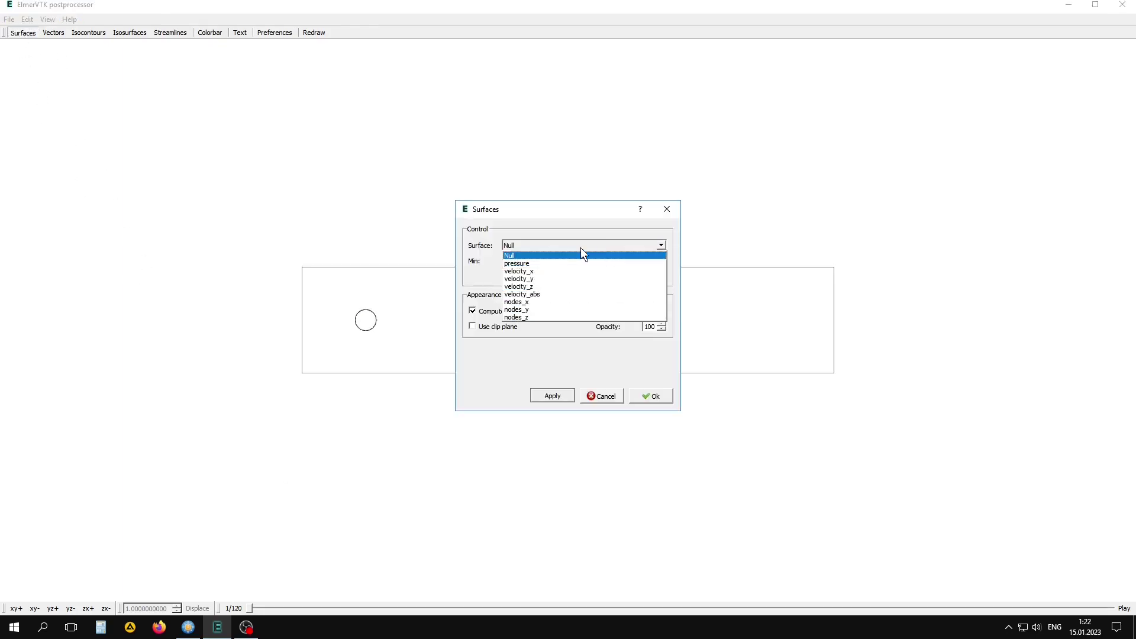
left_click(514, 295)
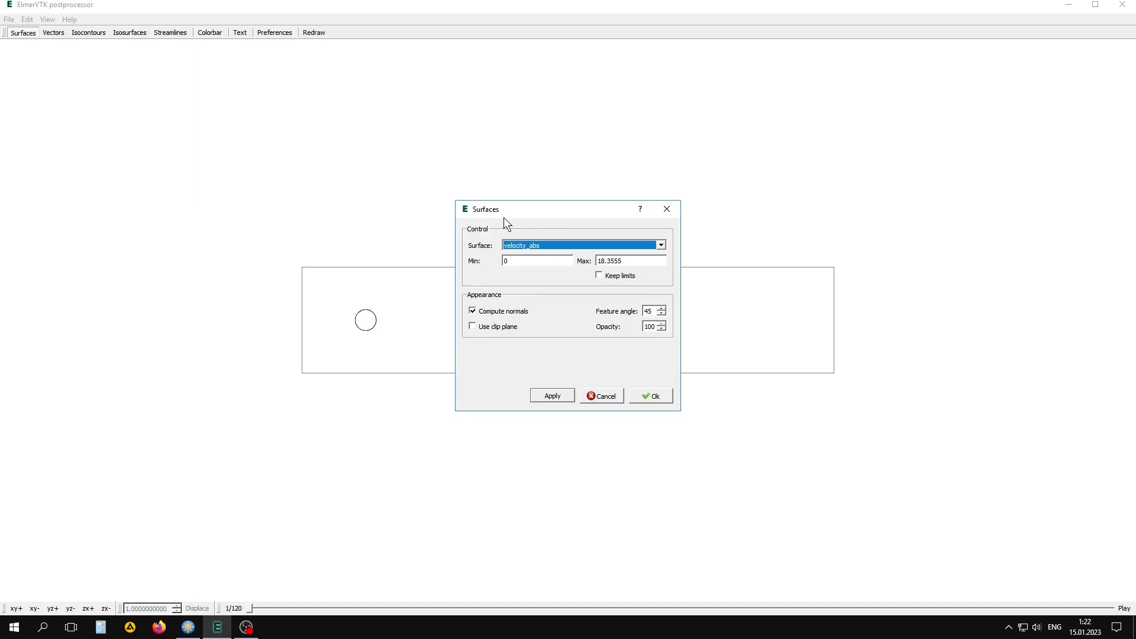
left_click(541, 399)
left_click(652, 399)
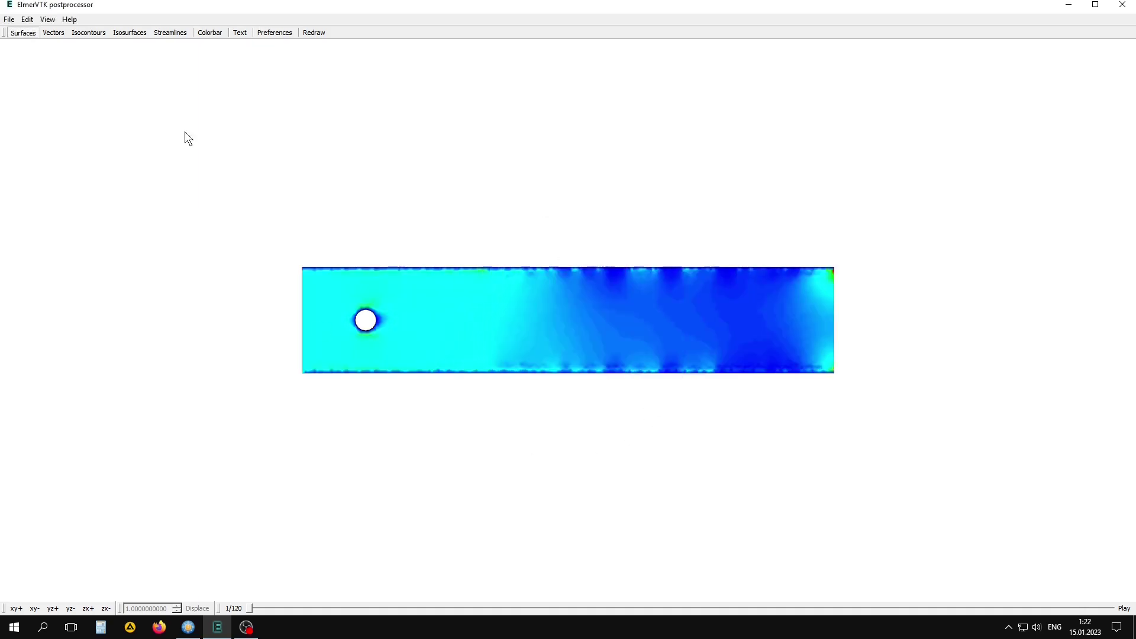
Add a velocity_abs colour bar (0.00 to 18.4) and zoom in on the channel.
left_click(209, 33)
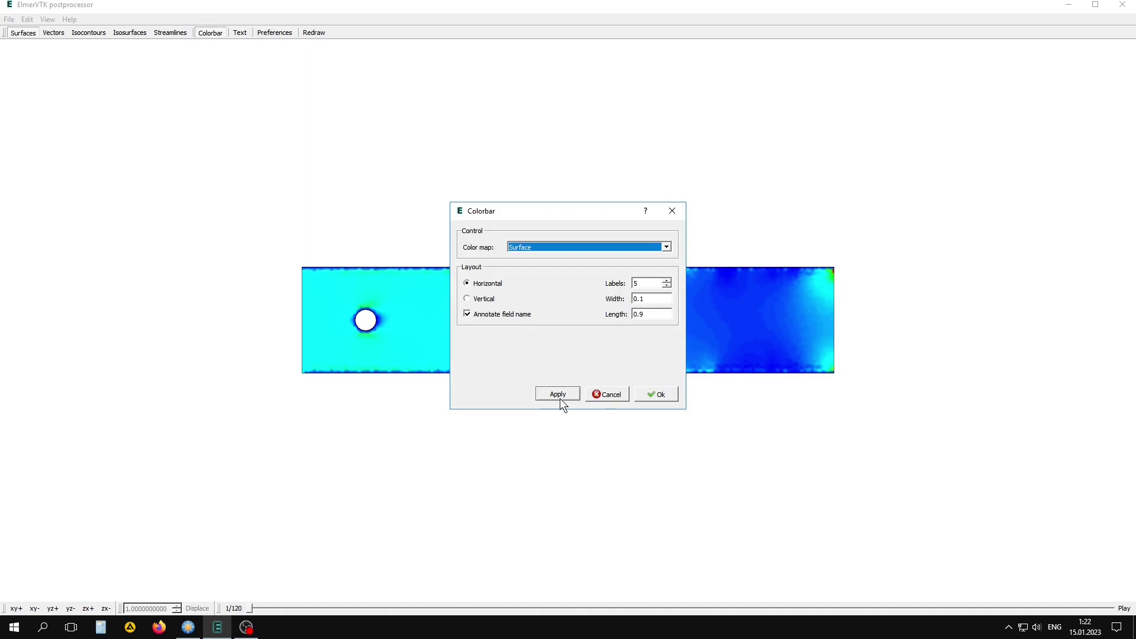
left_click(557, 395)
left_click(655, 395)
scroll(562, 325, "up", 4)
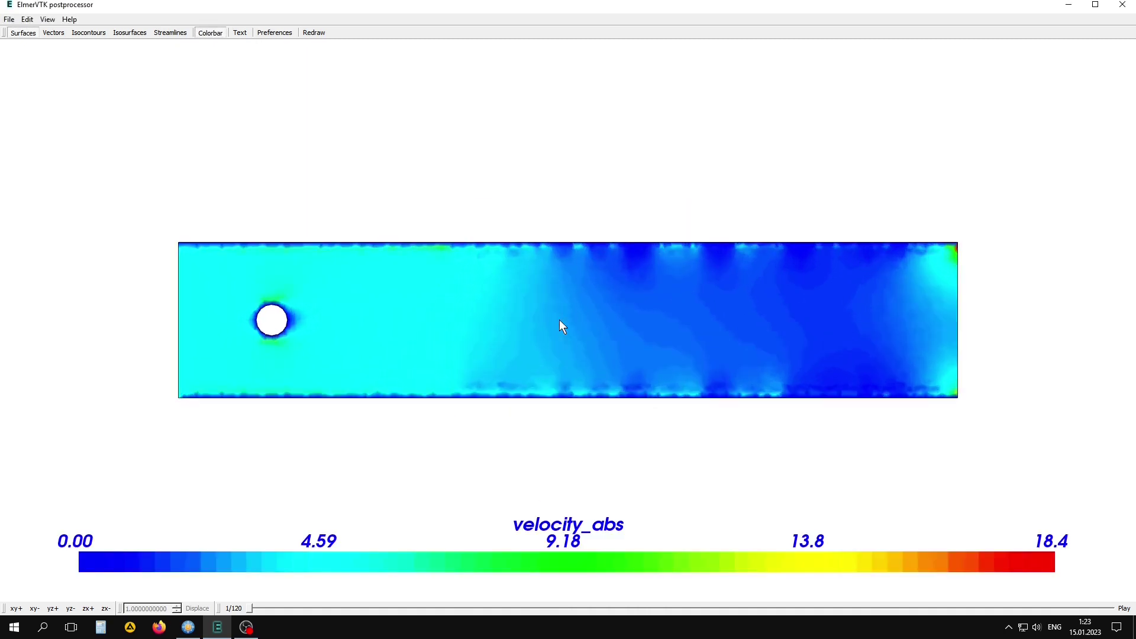
scroll(560, 321, "up", 2)
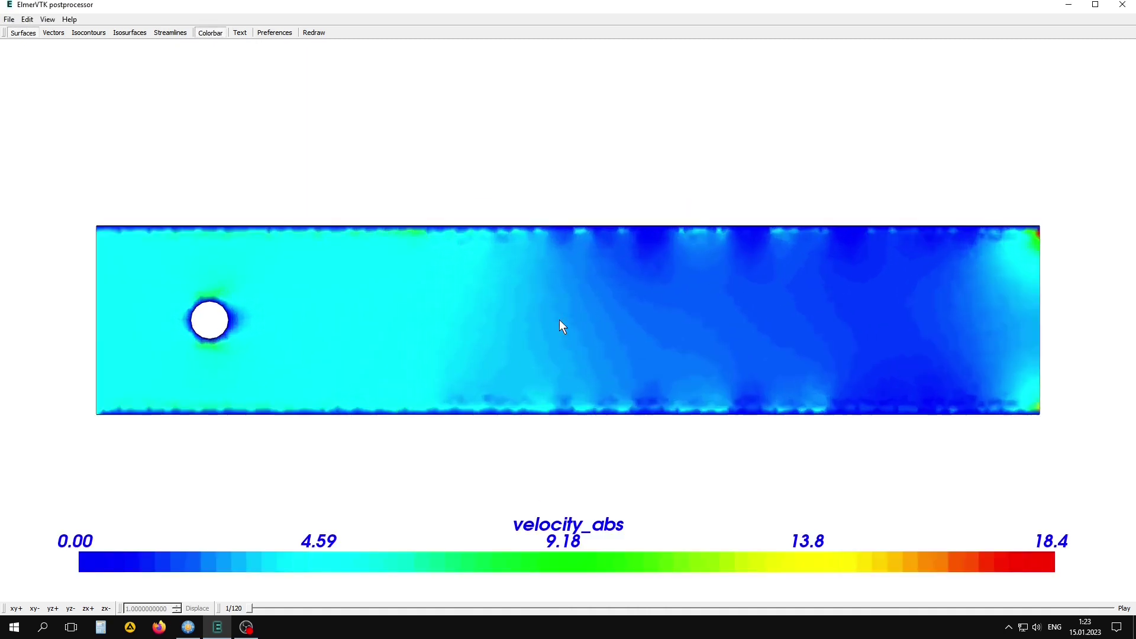
Play the velocity_abs animation through to timestep 120/120.
left_click(1126, 609)
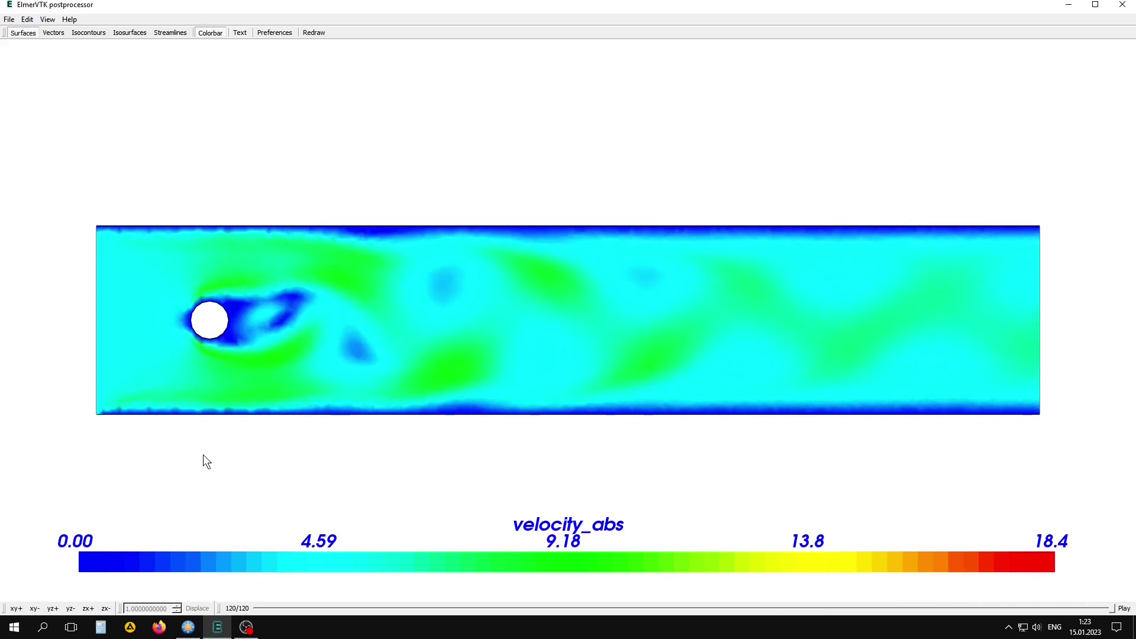
Replace the surface with velocity arrows coloured and thresholded by velocity_abs, zoomed on the cylinder's wake.
left_click(21, 32)
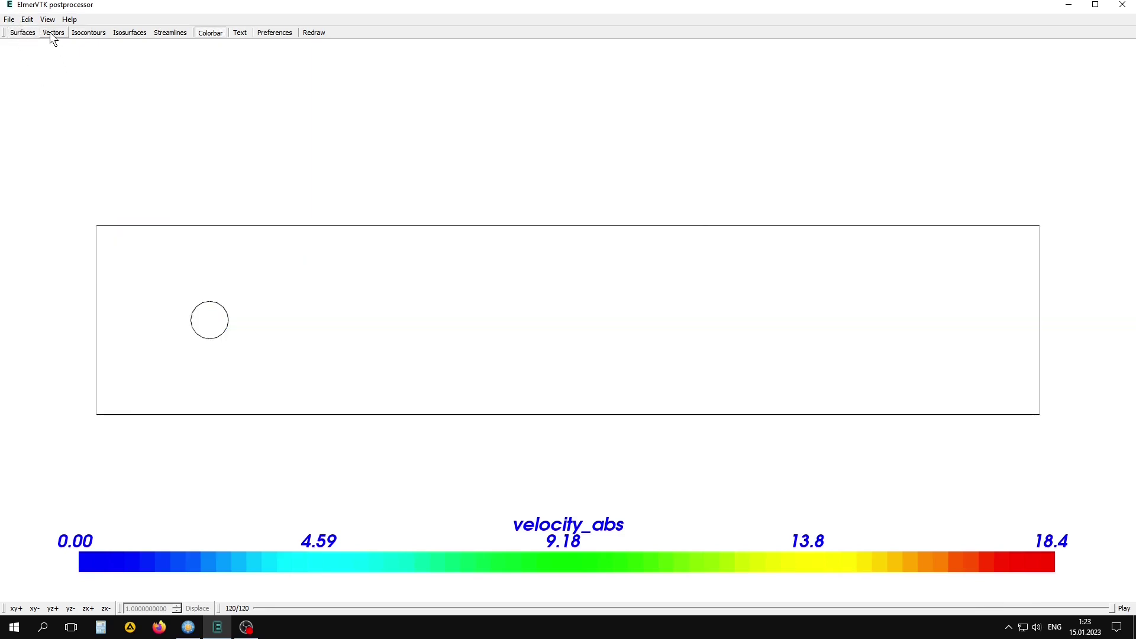
left_click(52, 34)
left_click(516, 274)
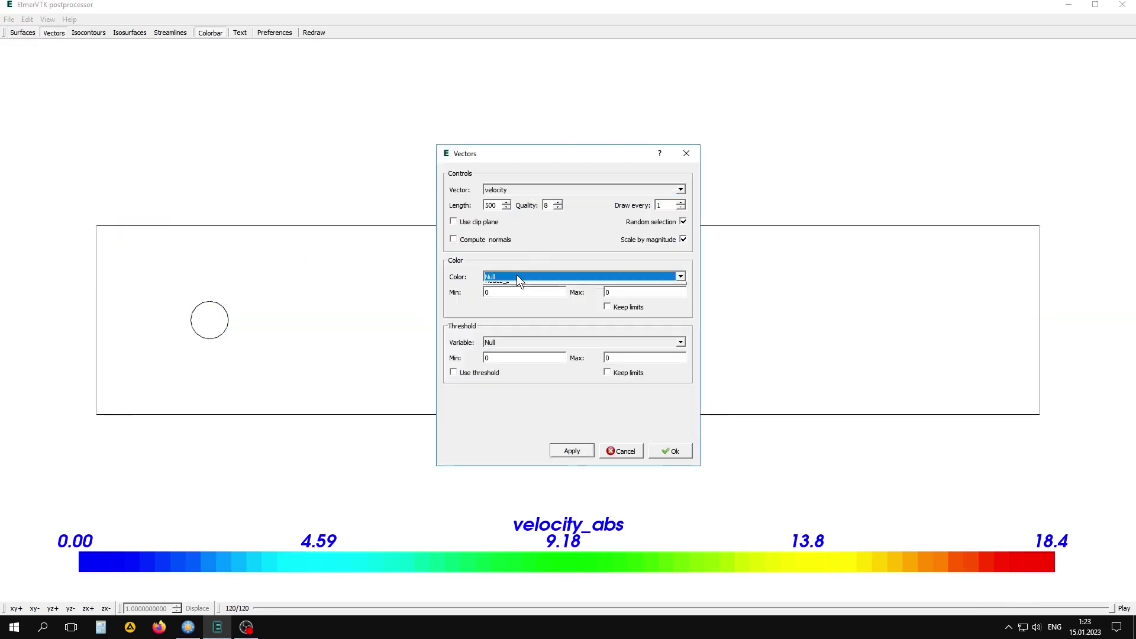
left_click(517, 325)
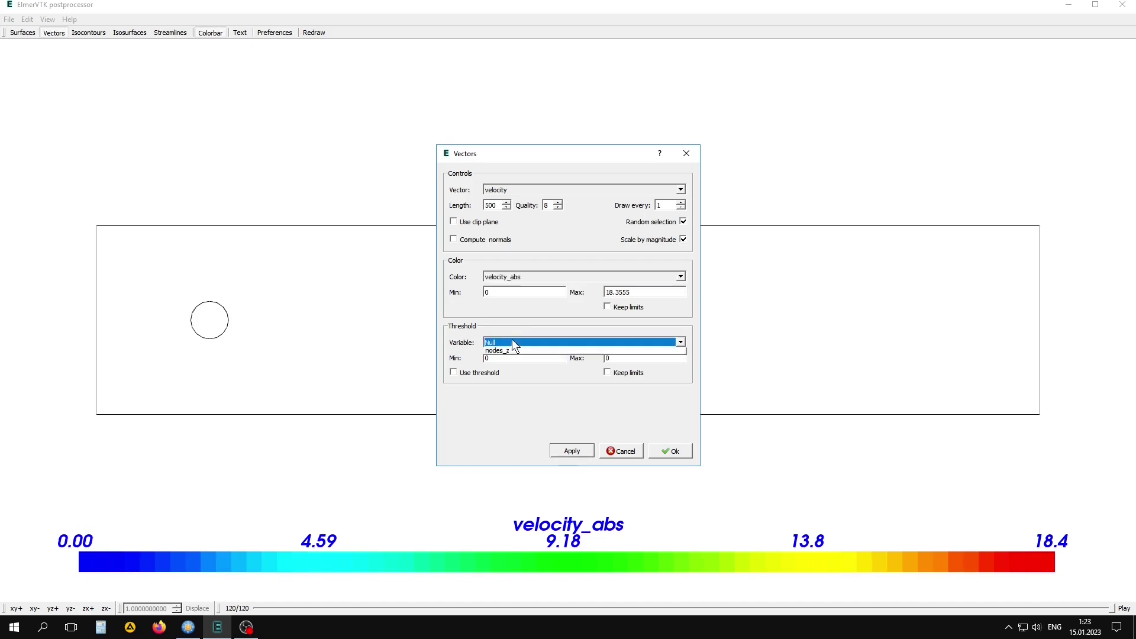
left_click(521, 387)
left_click(572, 451)
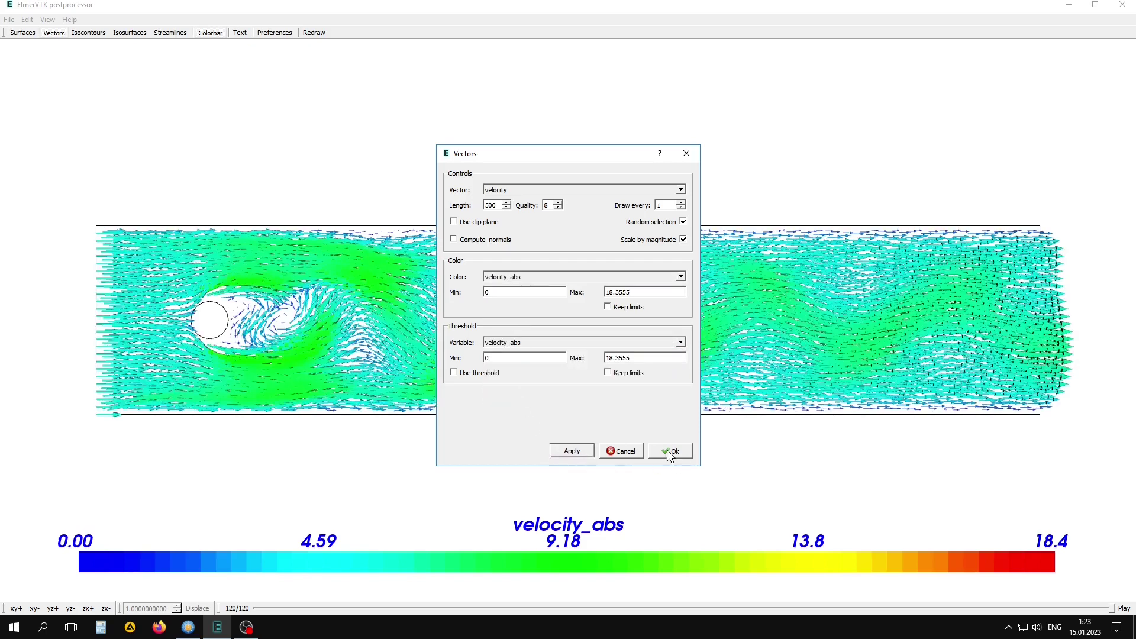
left_click(673, 452)
scroll(193, 327, "up", 3)
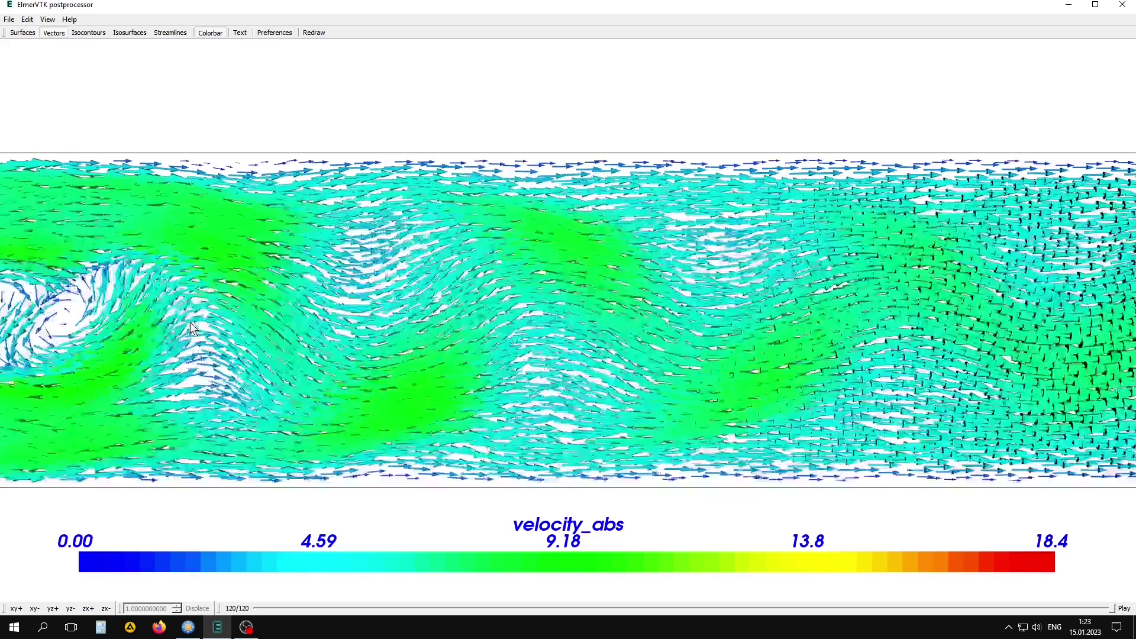
mouse_move(331, 325)
middle_mouse_down()
mouse_move(562, 329)
mouse_move(598, 289)
middle_mouse_up()
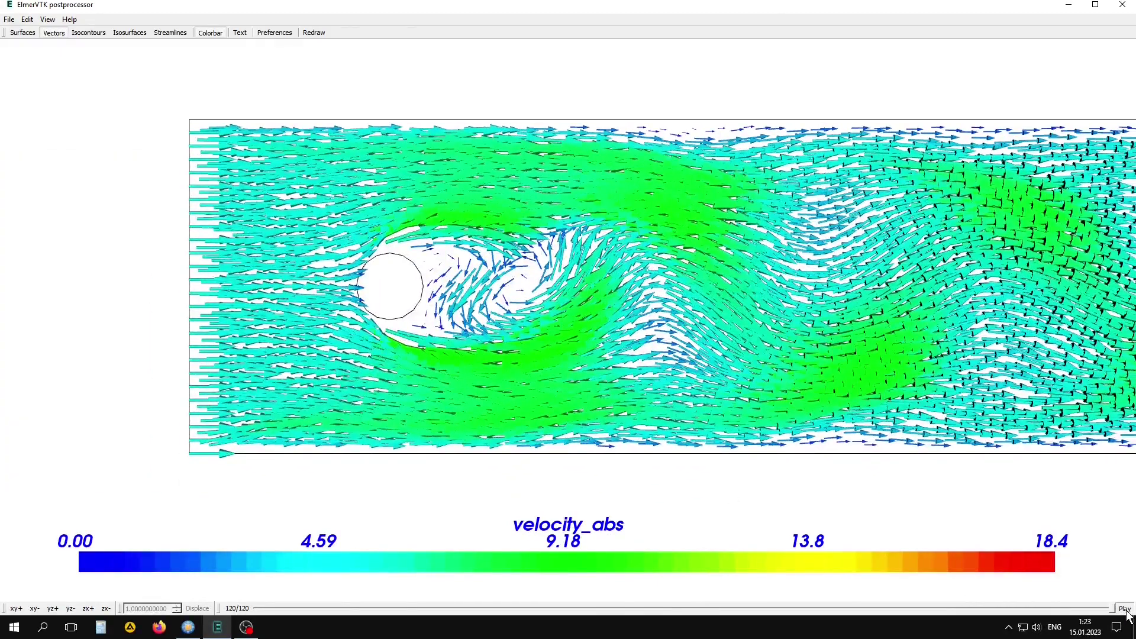
Animate the velocity vector arrows through to timestep 120/120.
left_click(1125, 610)
Hide the vector arrows and colour the surface by pressure with range -30 to 30.
left_click(50, 33)
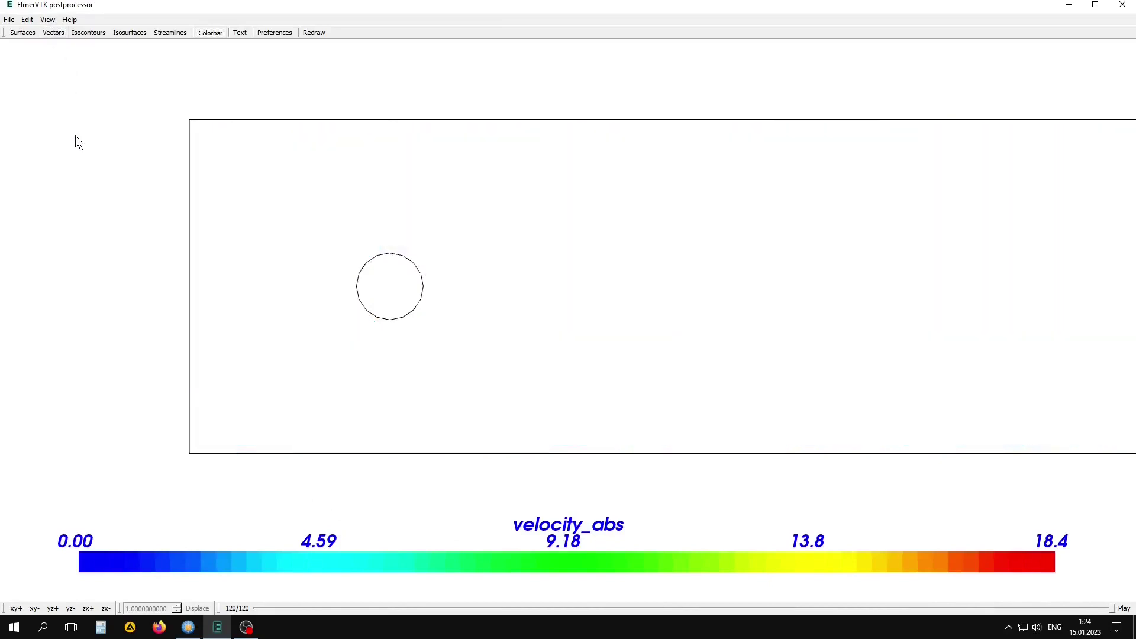
left_click(22, 34)
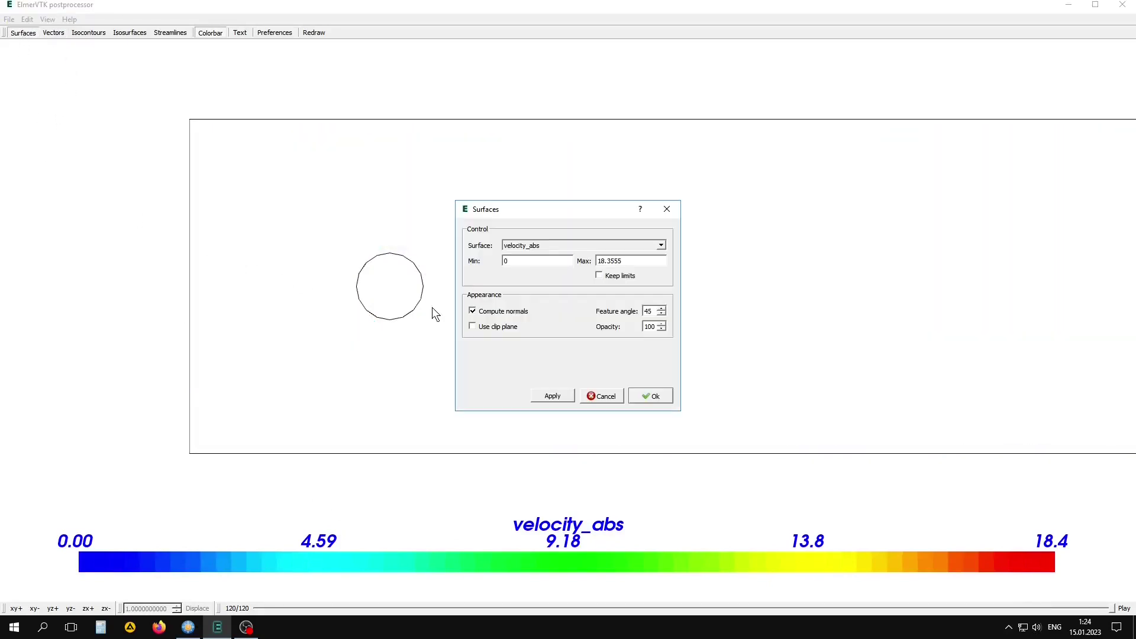
left_click(530, 248)
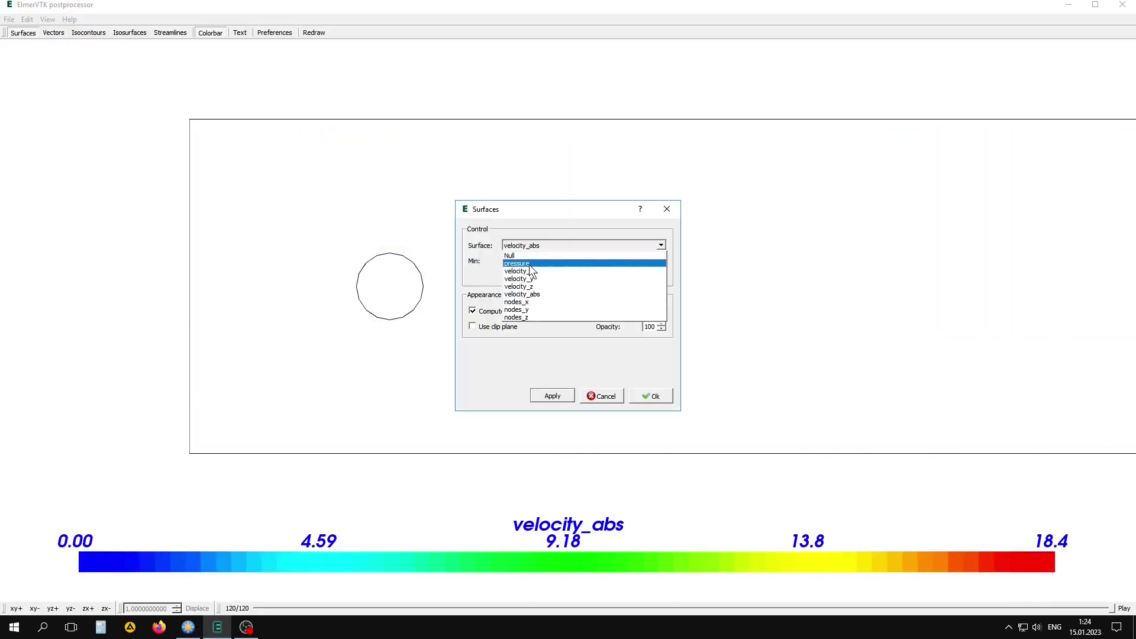
left_click(530, 264)
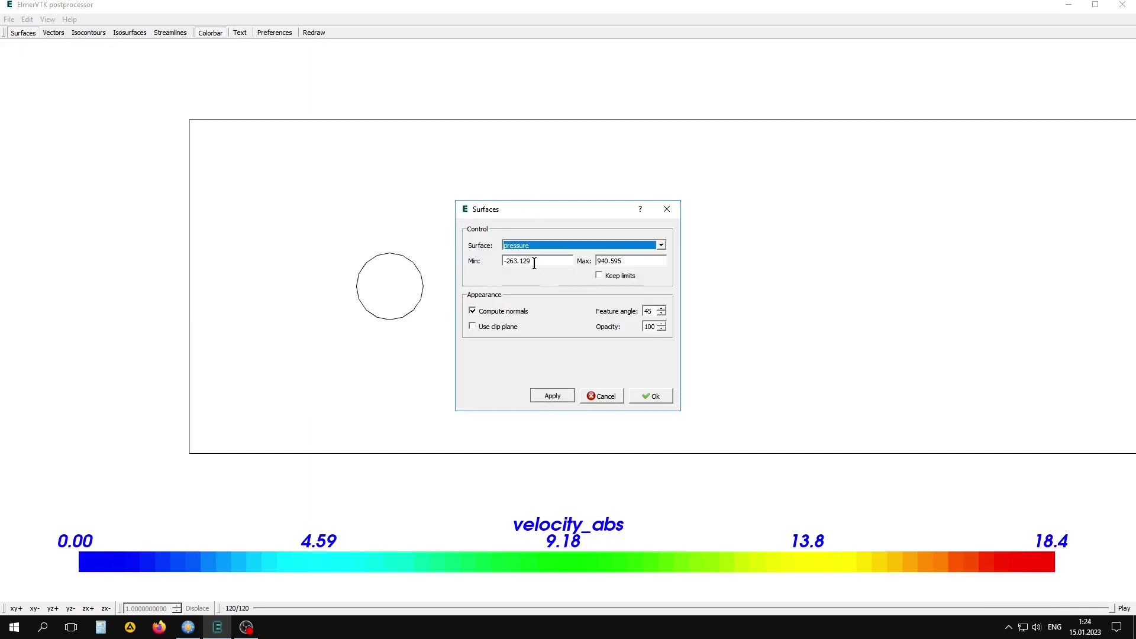
left_click(555, 396)
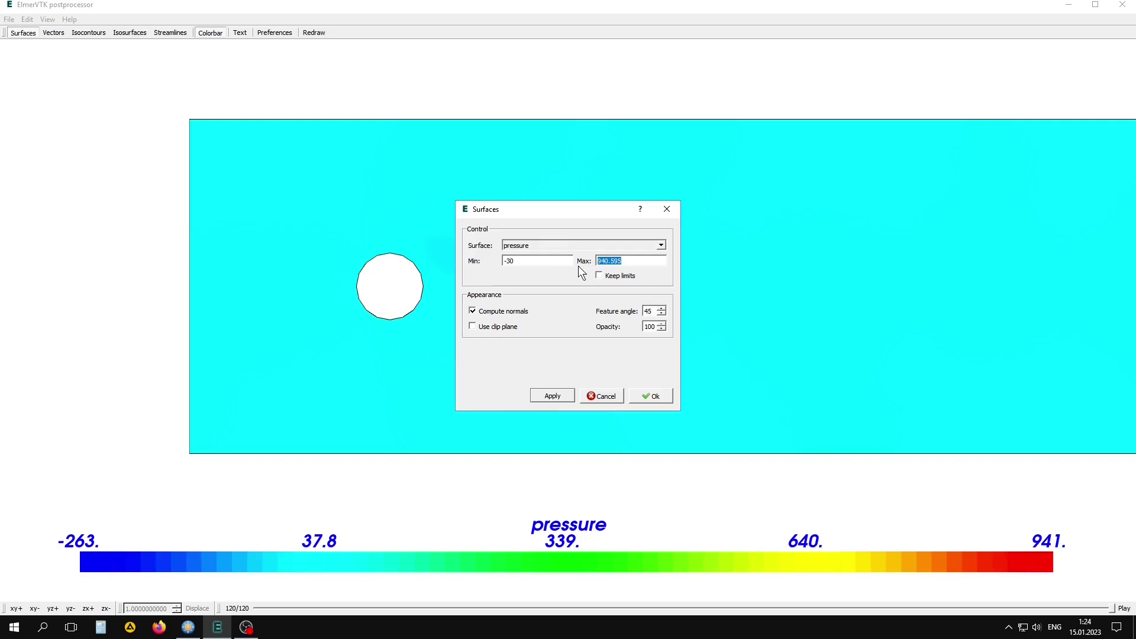
type("30")
left_click(552, 397)
Close the surface settings and play the pressure field animation through all 120 time steps.
left_click(642, 396)
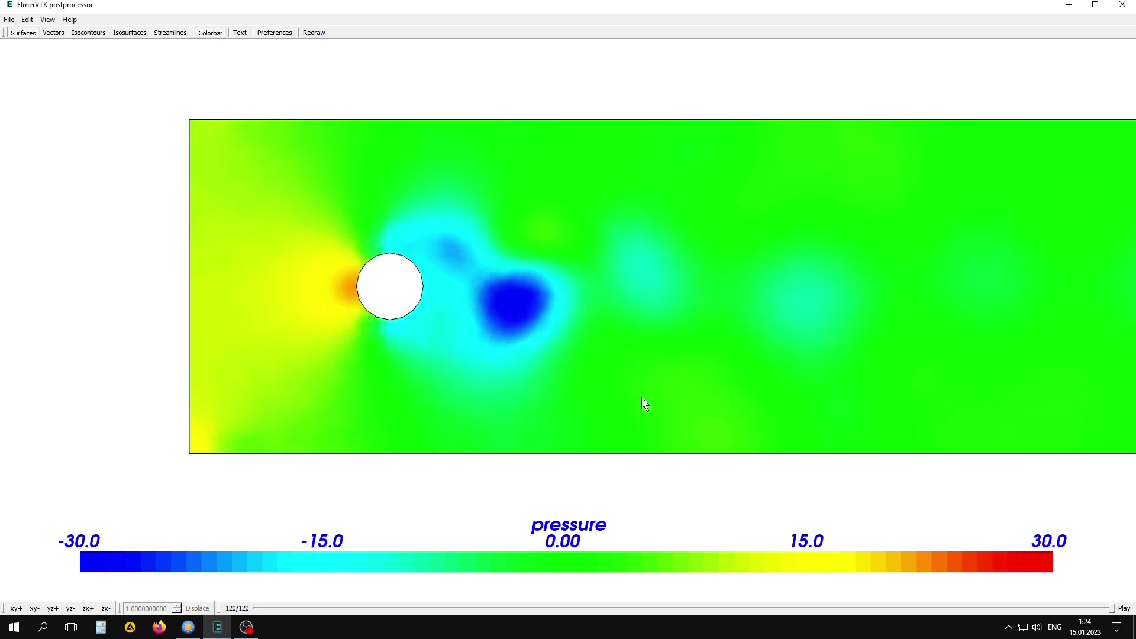
left_click(1125, 609)
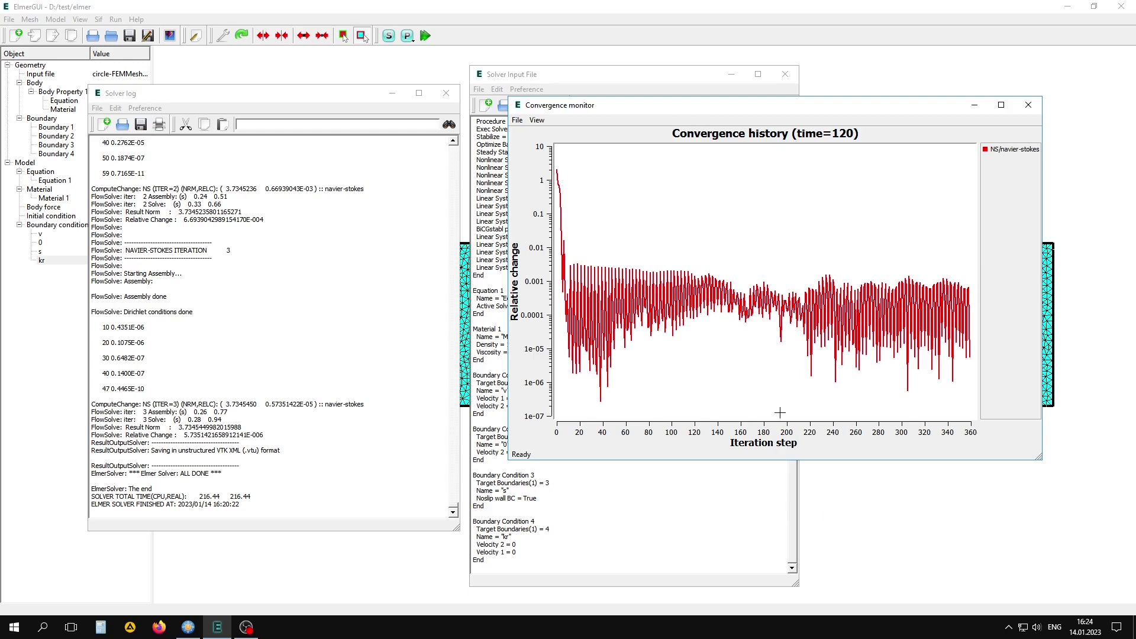
Bring the solver input file forward and highlight the Boundary Condition 1 inlet velocity block.
left_click(609, 73)
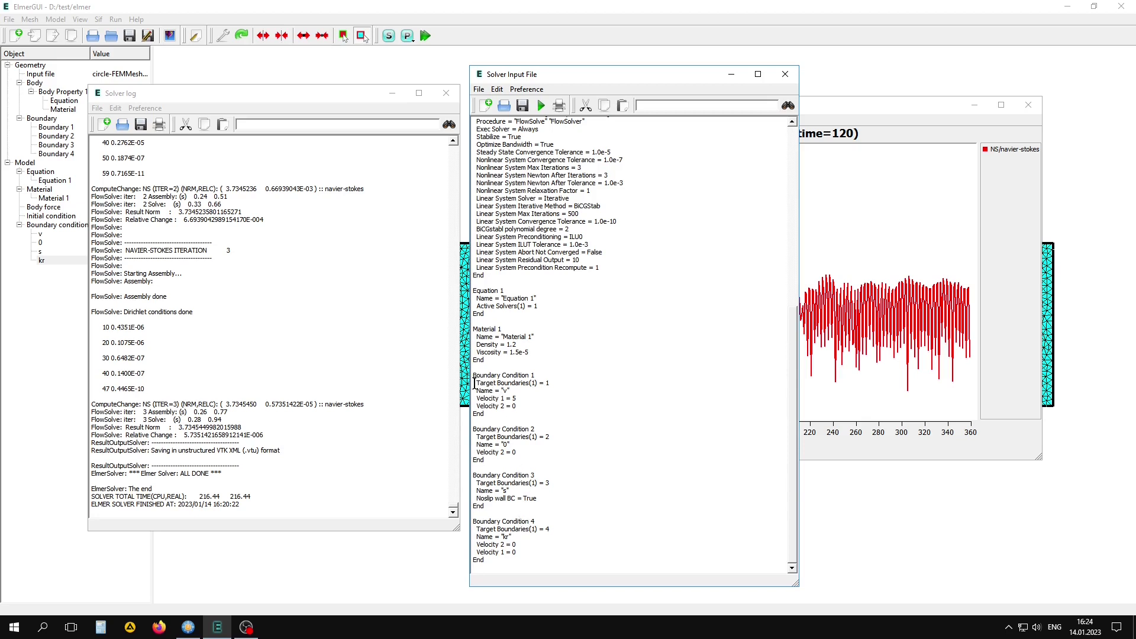
left_click_drag(474, 375, 522, 412)
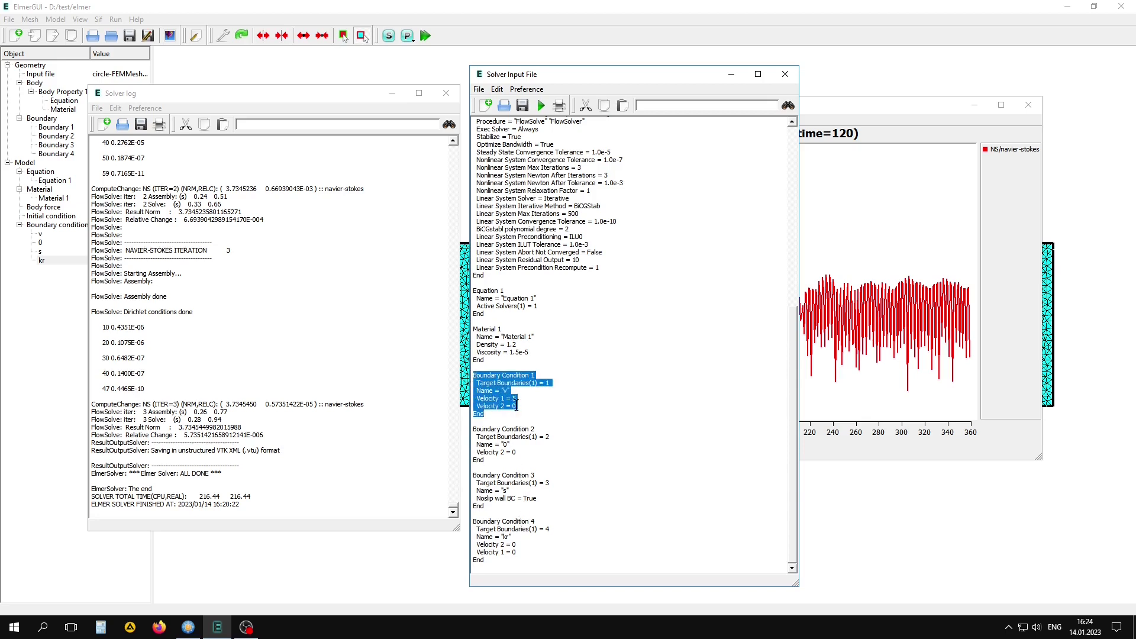
left_click(514, 406)
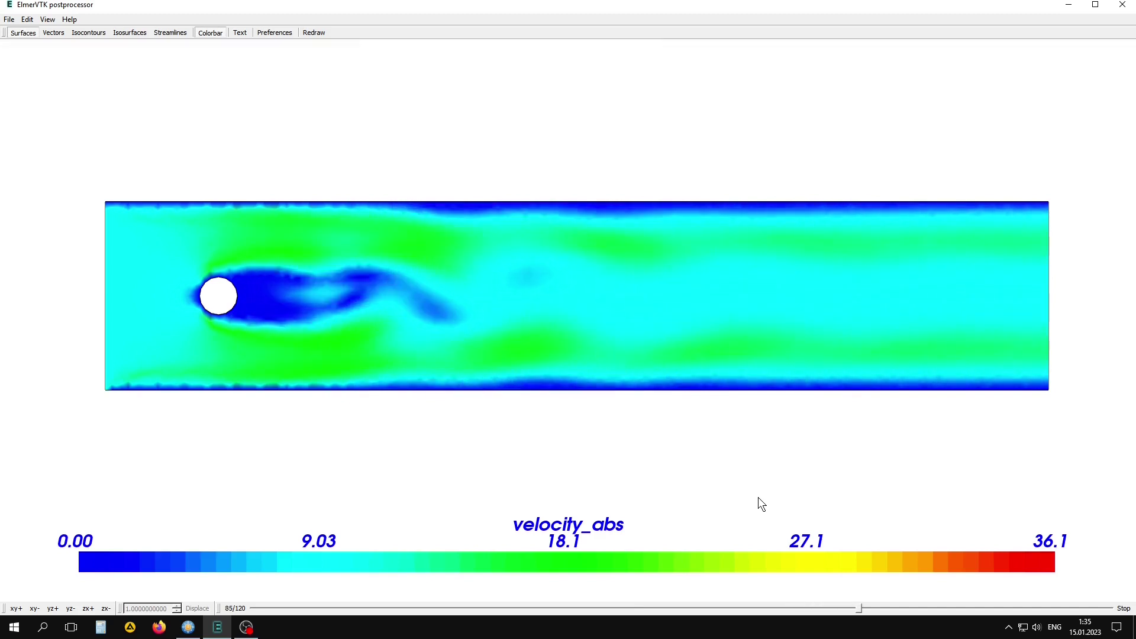
Stop the animation and replace the velocity surface with velocity vector arrows.
left_click(1123, 610)
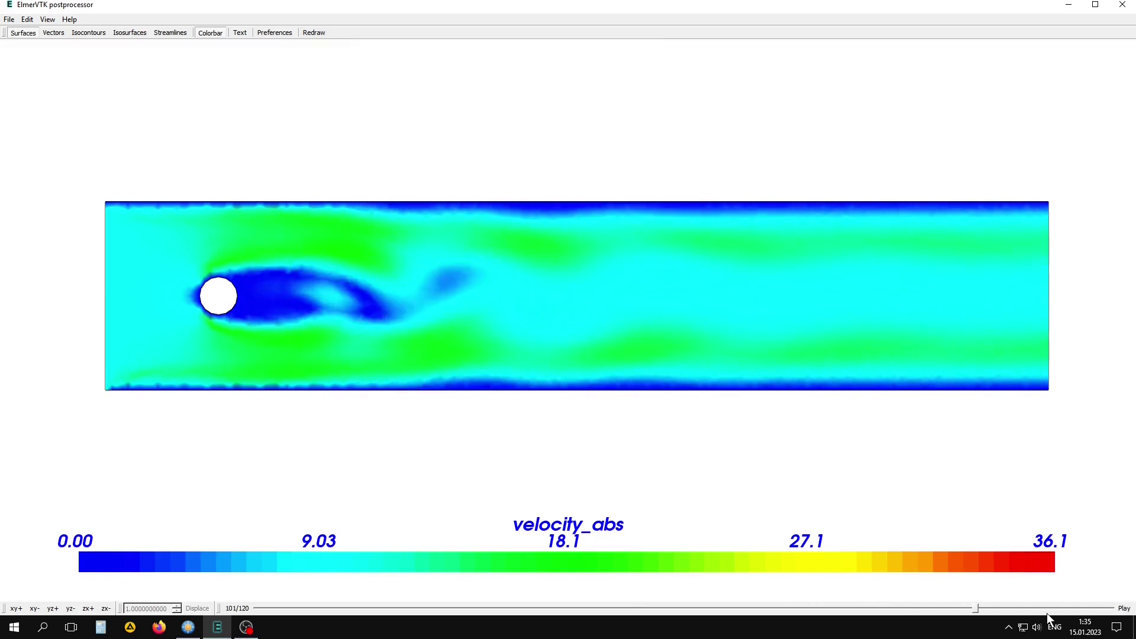
left_click(23, 34)
left_click(54, 33)
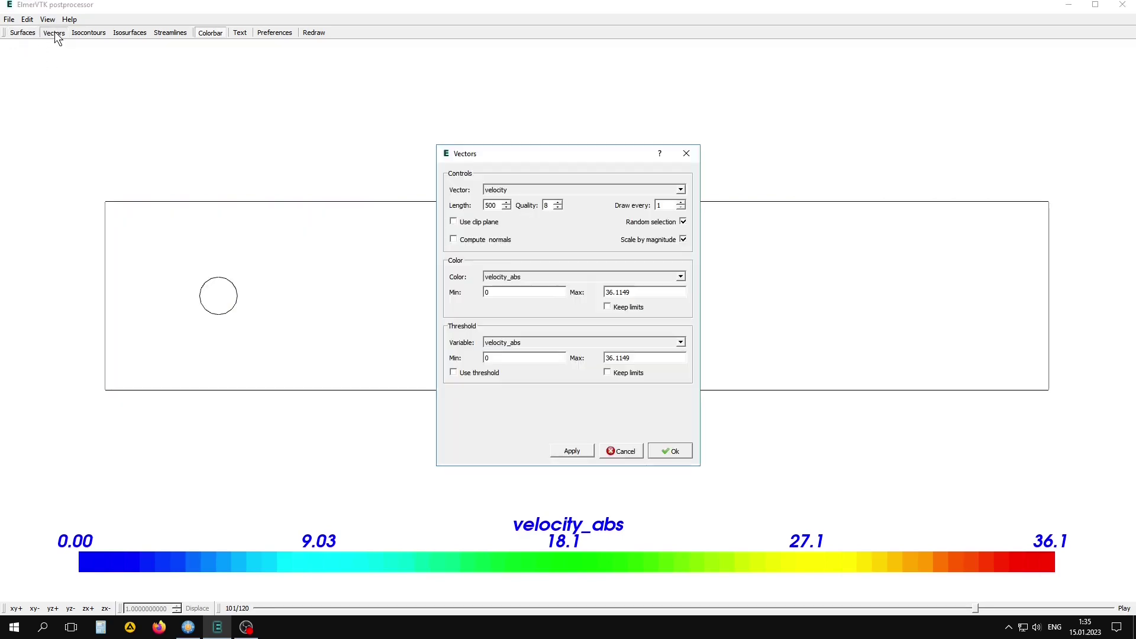
left_click(573, 453)
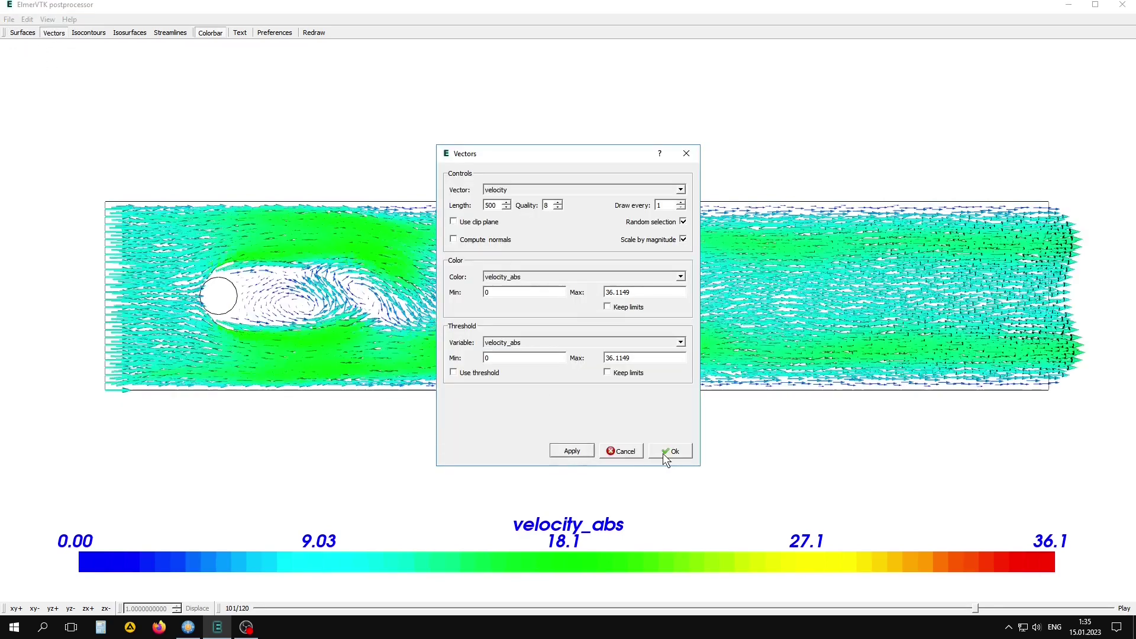
left_click(676, 453)
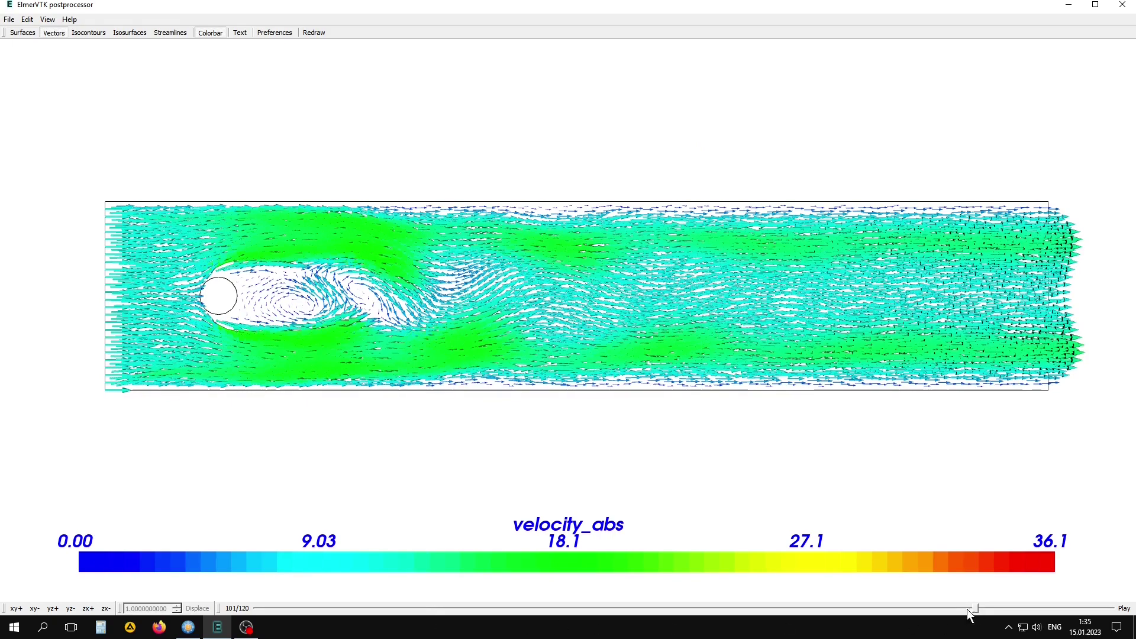
Rewind to timestep 1/120 and zoom the view onto the cylinder and its wake.
left_click_drag(968, 610, 249, 608)
scroll(136, 275, "up", 4)
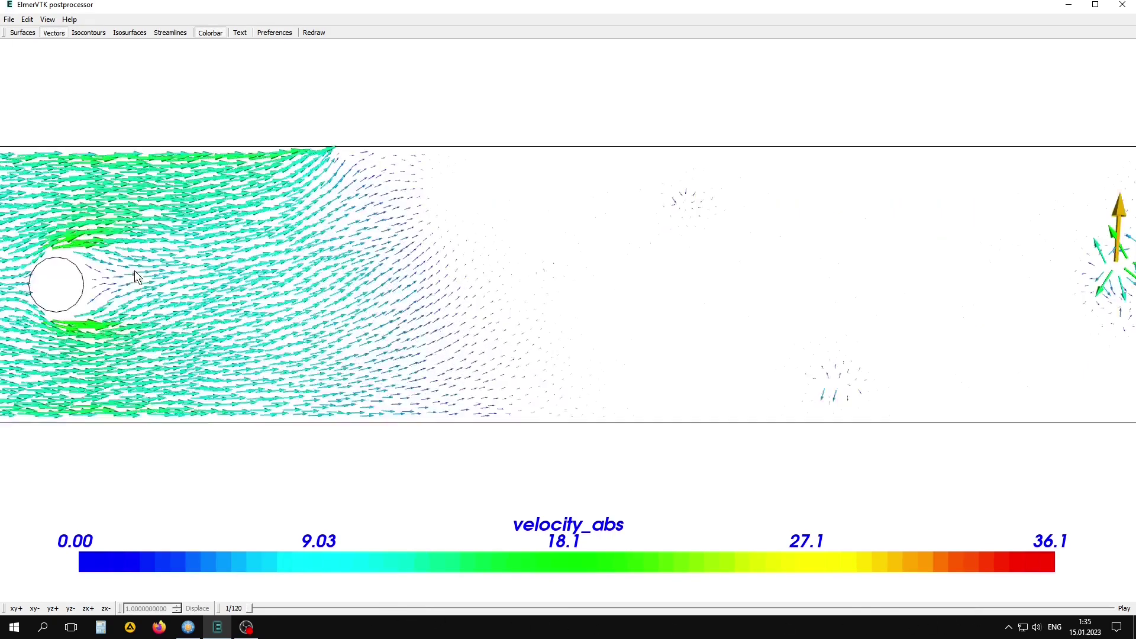
scroll(134, 272, "up", 2)
mouse_move(142, 285)
middle_mouse_down()
mouse_move(516, 307)
mouse_move(514, 297)
middle_mouse_up()
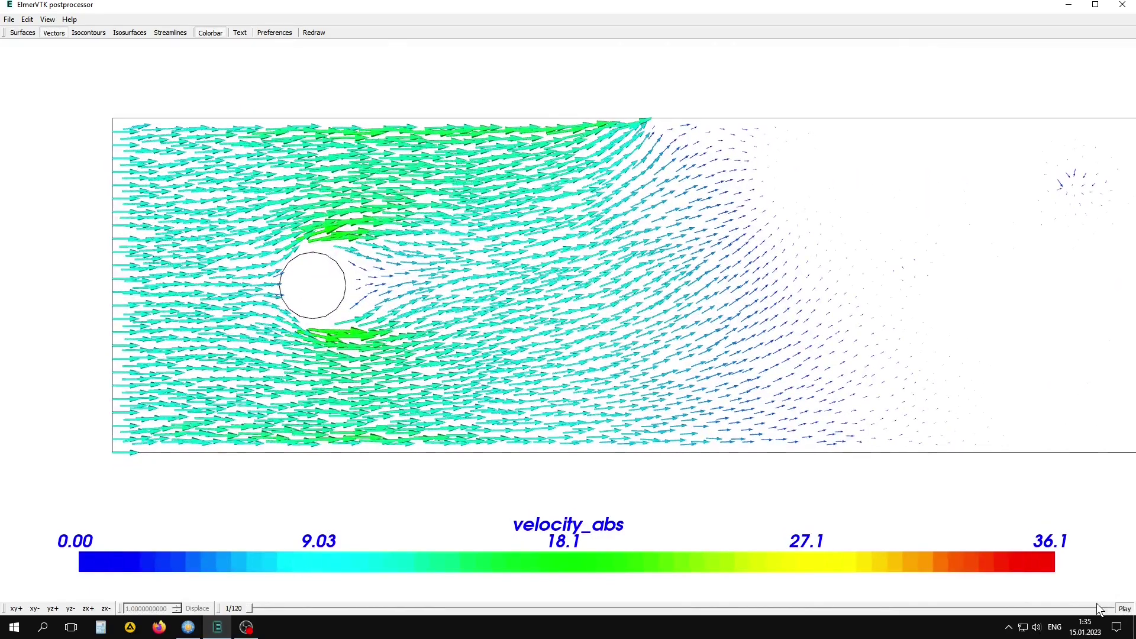
Play the velocity animation and let it run to timestep 116/120.
left_click(1124, 608)
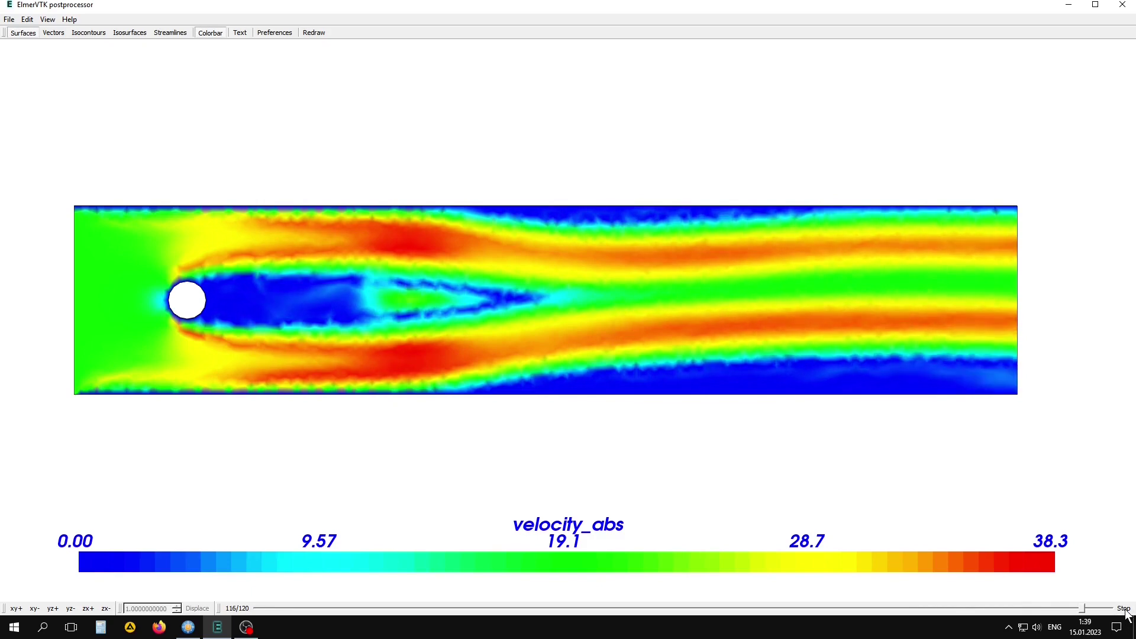
Show magnitude-coloured velocity vectors, zoom in on the obstacle's wake, and replay the animation.
left_click(20, 33)
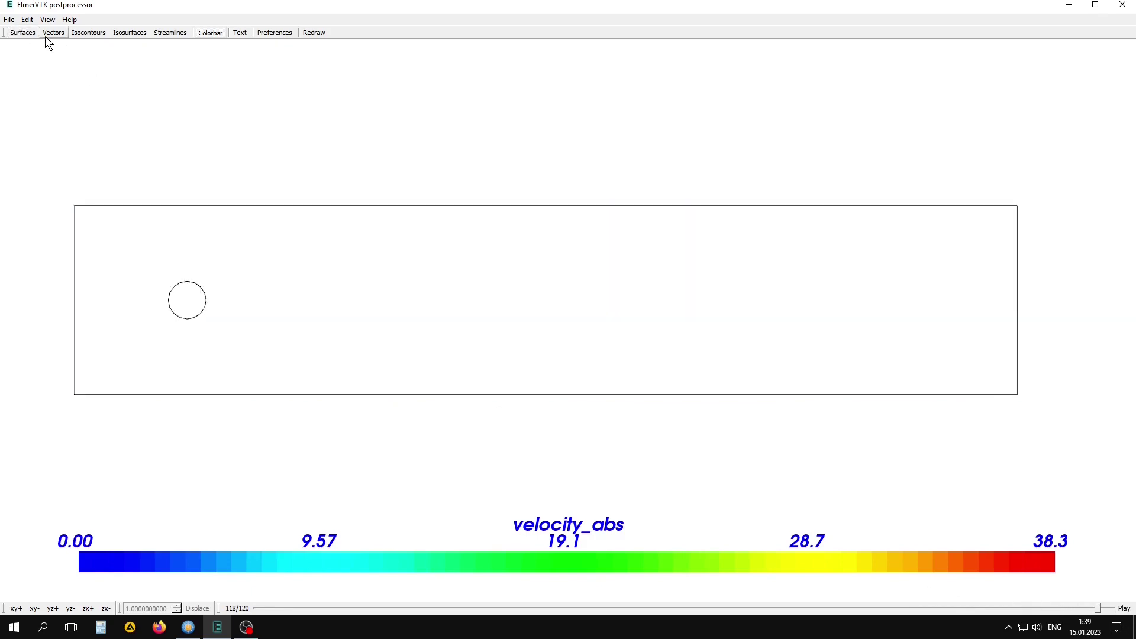
left_click(586, 452)
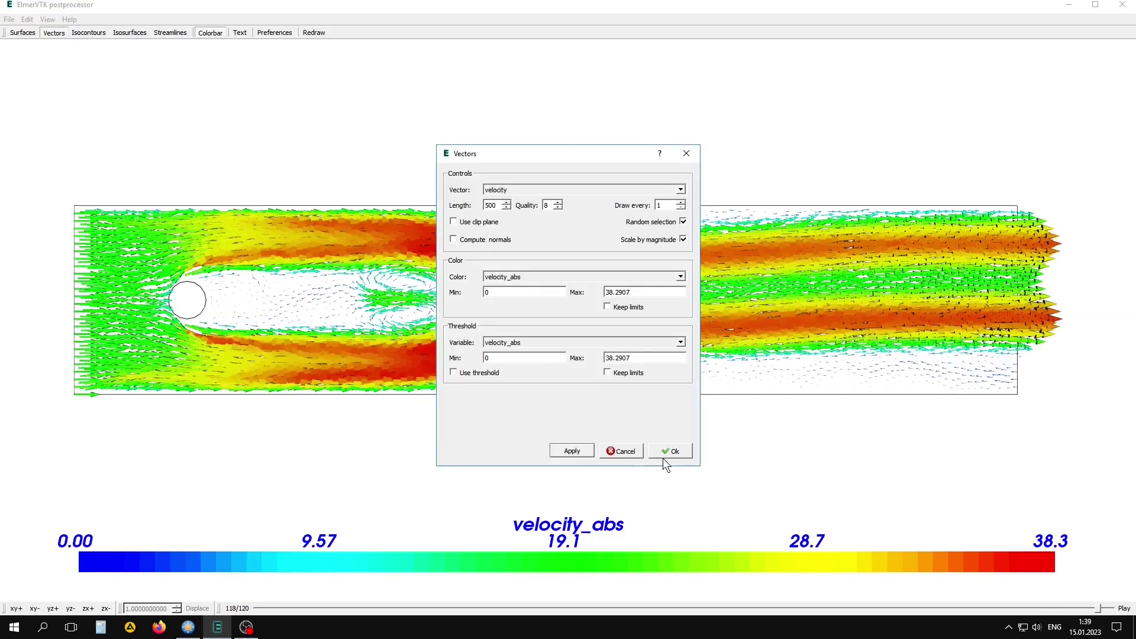
left_click(669, 453)
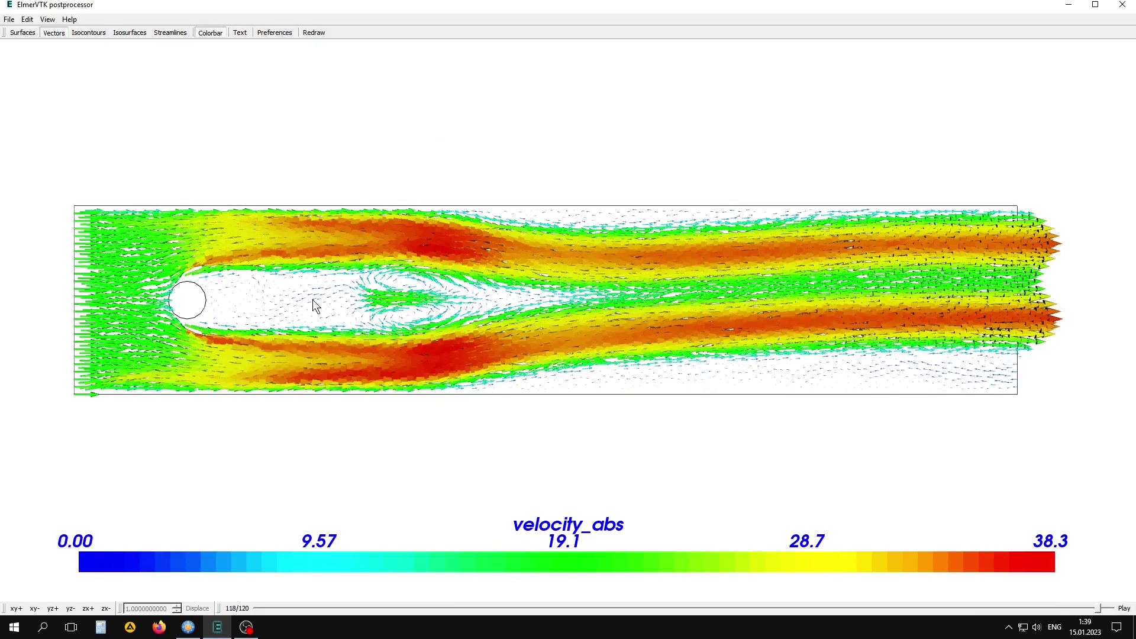
scroll(312, 300, "up", 3)
middle_click_drag(312, 299, 637, 313)
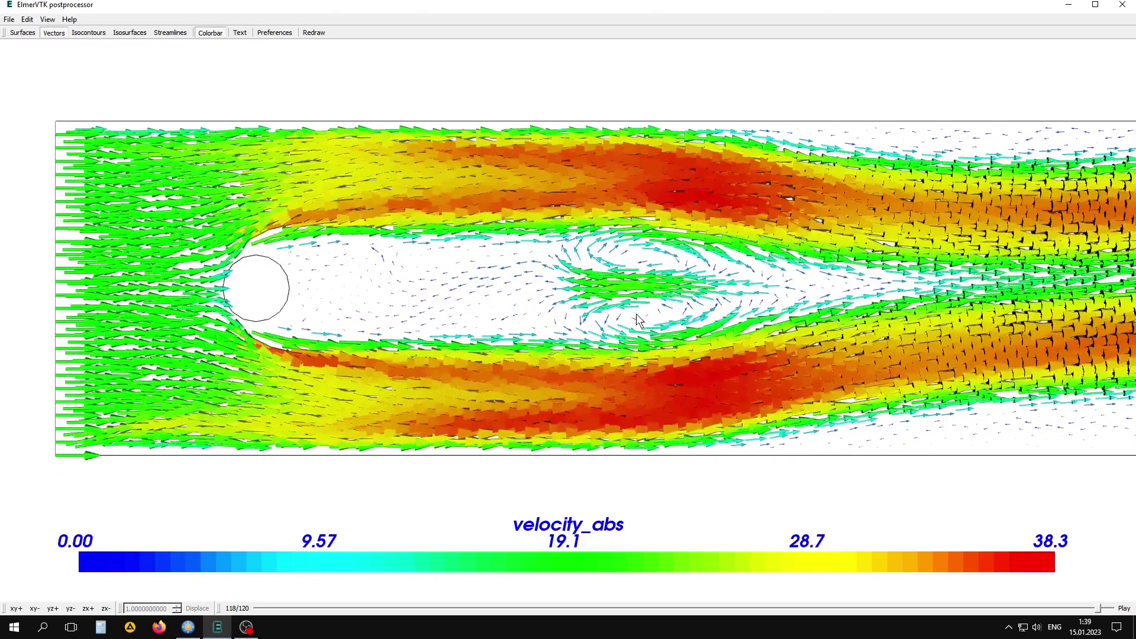
left_click(1124, 609)
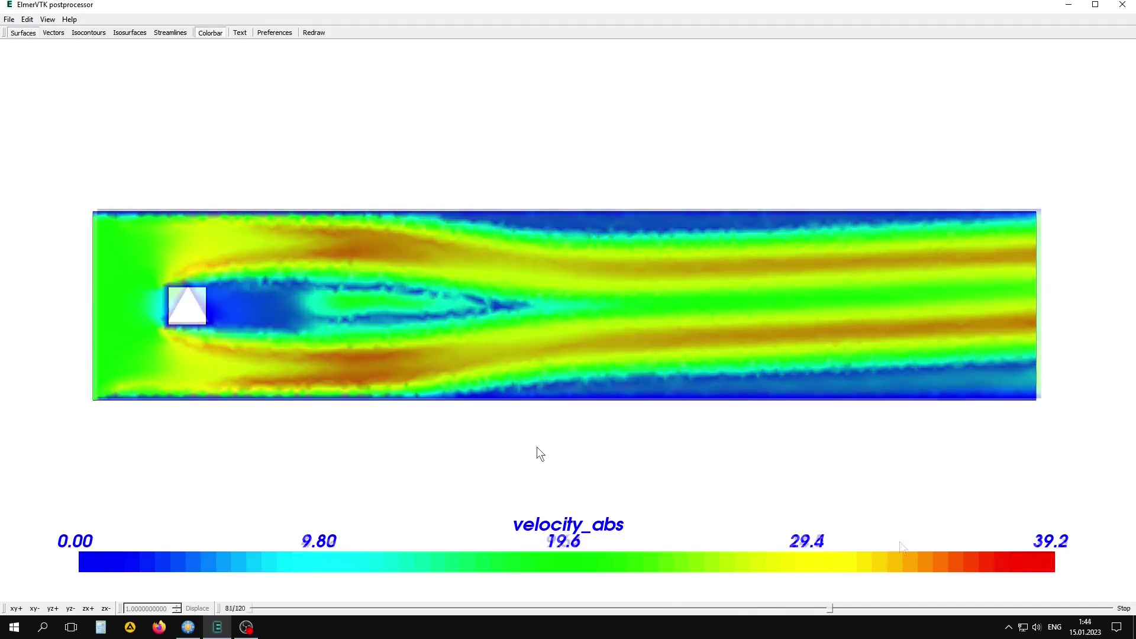
Play the velocity_abs animation of flow past the triangular obstacle.
left_click(1126, 609)
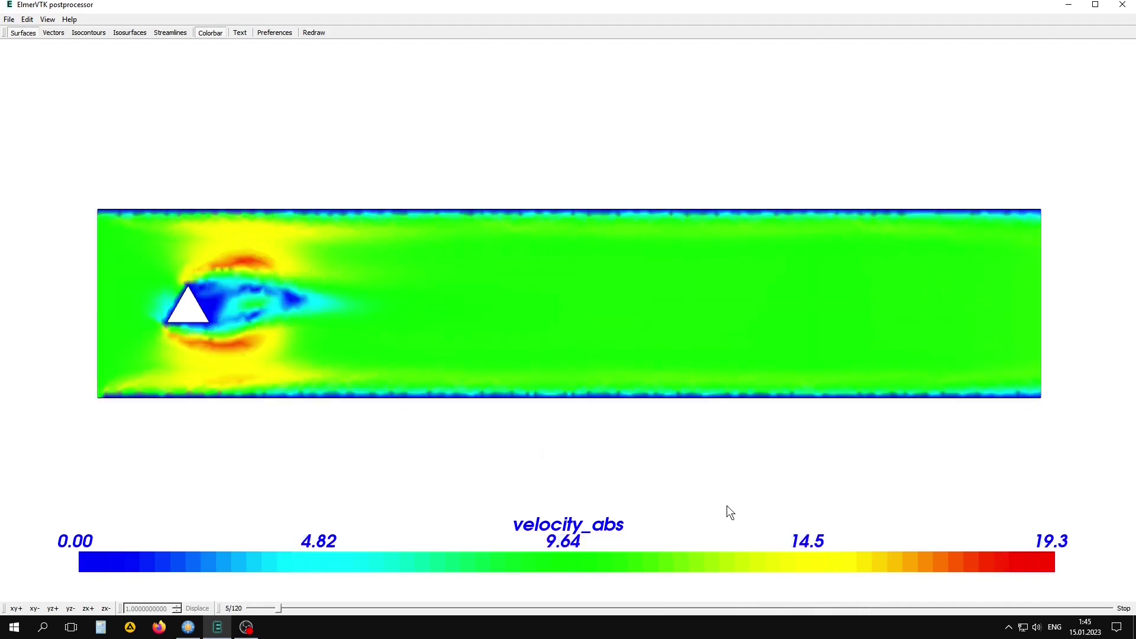